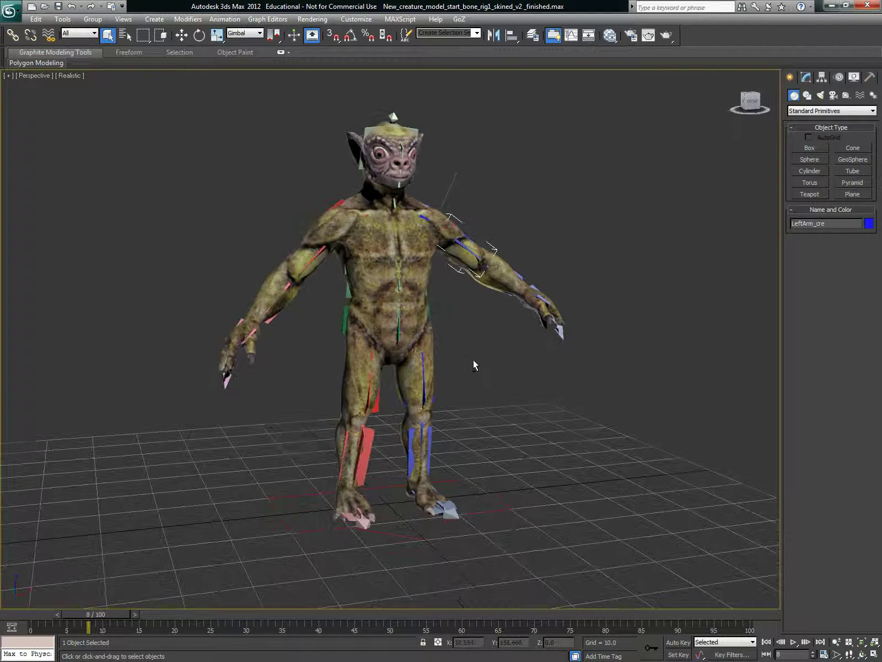
Show the creature mesh as see-through to inspect the bones inside it, and restore its textured display
left_click(318, 255)
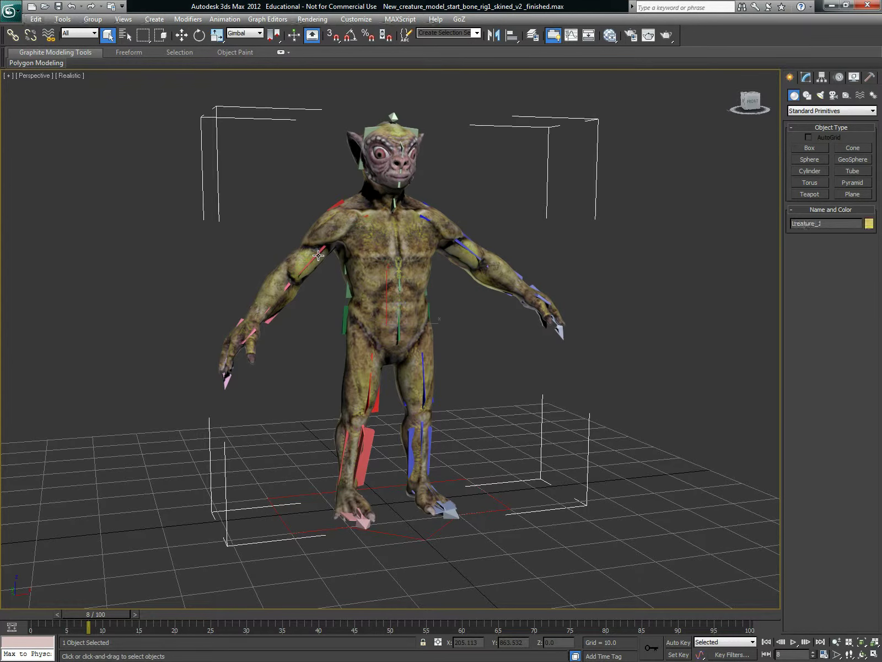
left_click(684, 357)
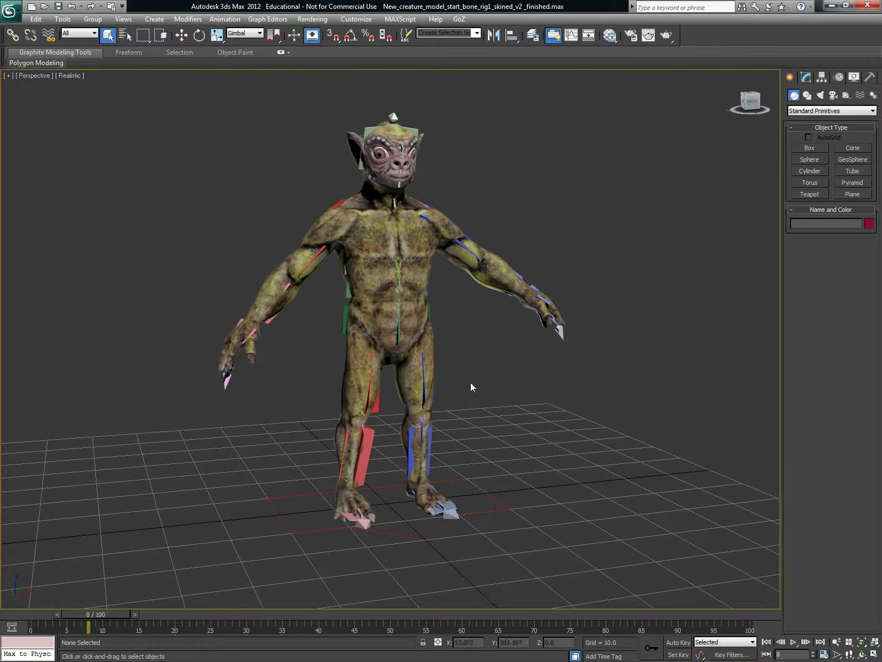
left_click(418, 293)
key("alt+x")
middle_click_drag(607, 427, 573, 420, "alt")
scroll(583, 433, "up", 5)
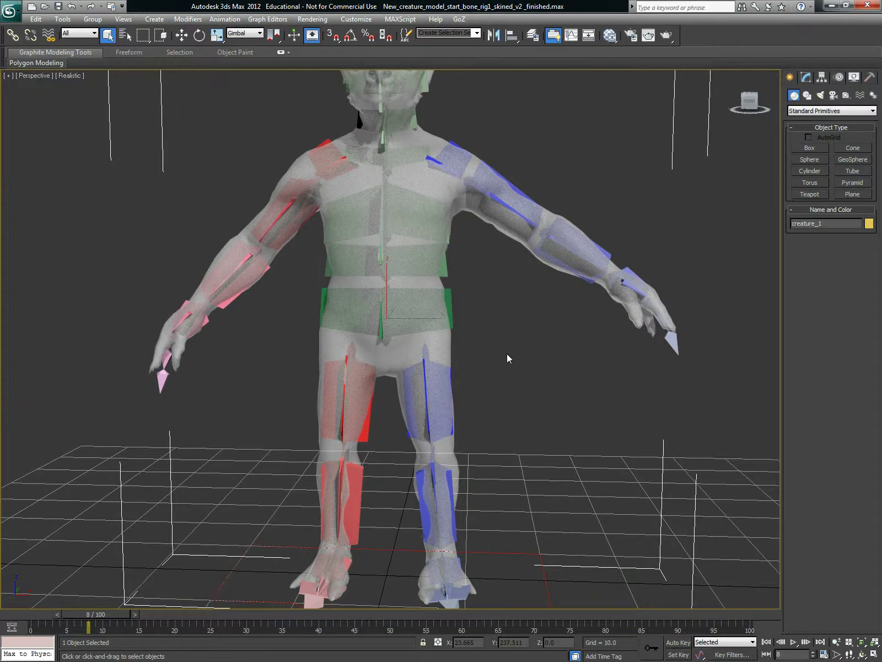
key("alt+x")
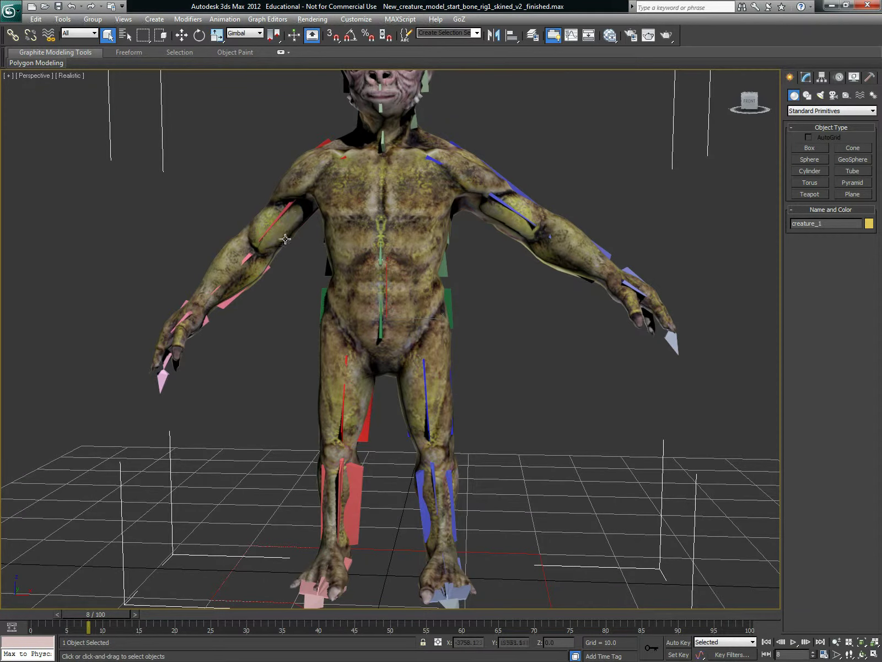
Test the skinning by rotating the creature's right upper arm bone, and undo the rotation
left_click(281, 214)
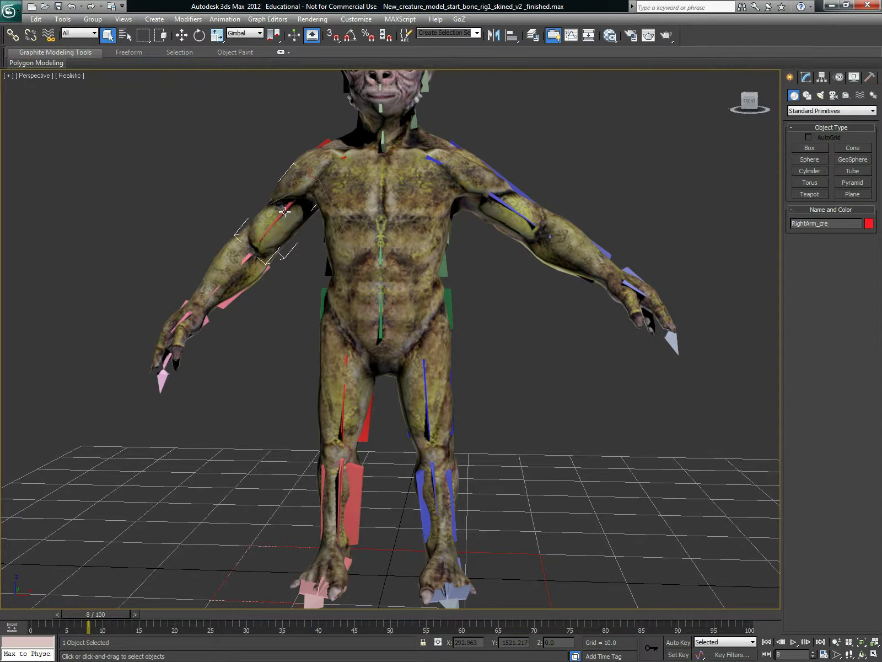
middle_click_drag(305, 231, 332, 243, "alt")
scroll(332, 245, "down", 2)
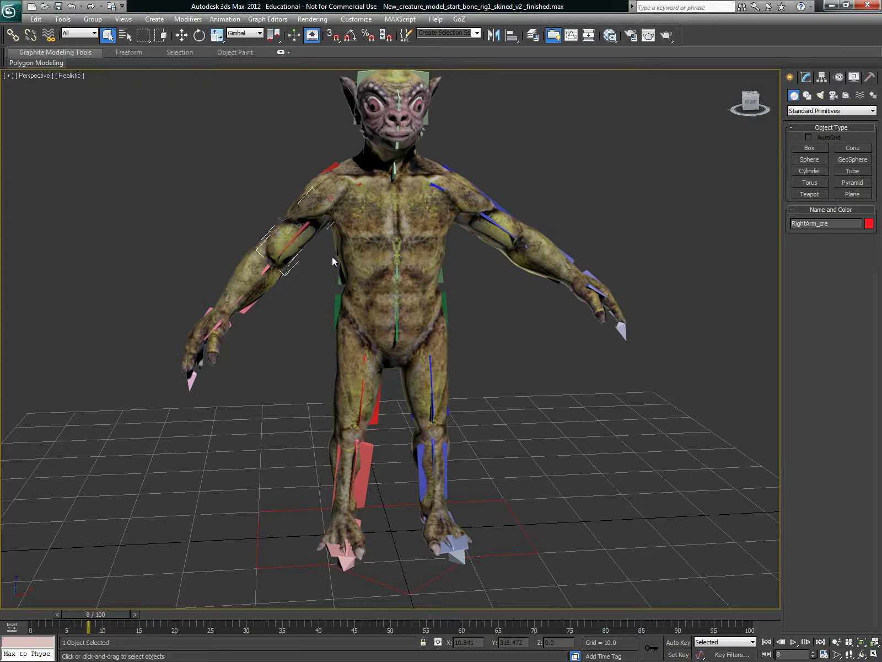
key("e")
left_click_drag(304, 164, 341, 143)
key("ctrl+z")
Test the leg skinning by rotating the creature's left upper leg bone, and undo the rotation
scroll(441, 424, "up", 3)
left_click(441, 420)
middle_click_drag(441, 420, 388, 436, "alt")
left_click(405, 436)
left_click_drag(387, 361, 383, 293)
middle_click_drag(384, 293, 417, 402, "alt")
key("ctrl+z")
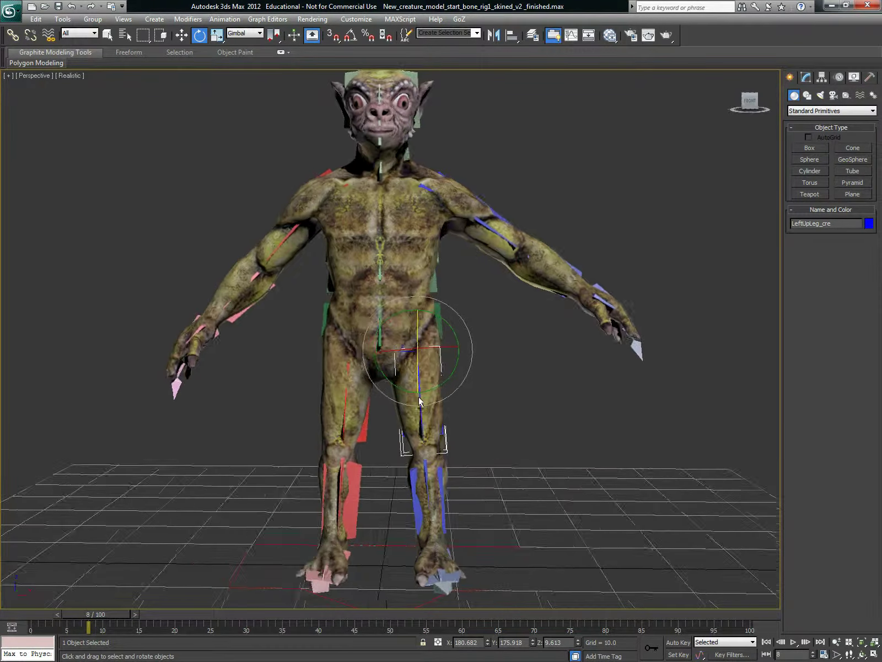
middle_click_drag(579, 317, 545, 430, "alt")
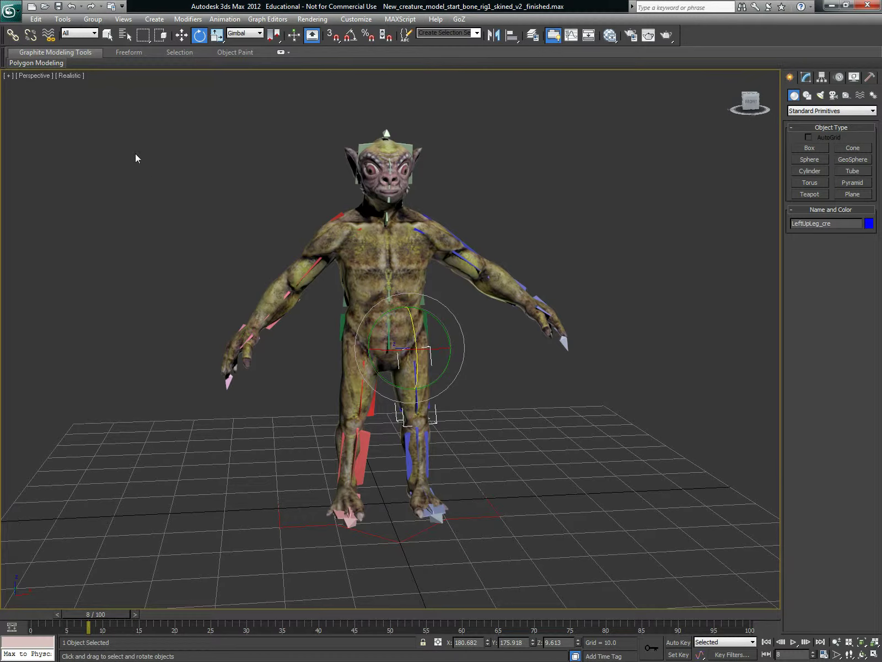
Examine the options for sending the scene to Softimage and MotionBuilder without sending anything
left_click(18, 15)
left_click(85, 420)
middle_click_drag(535, 360, 494, 376, "alt")
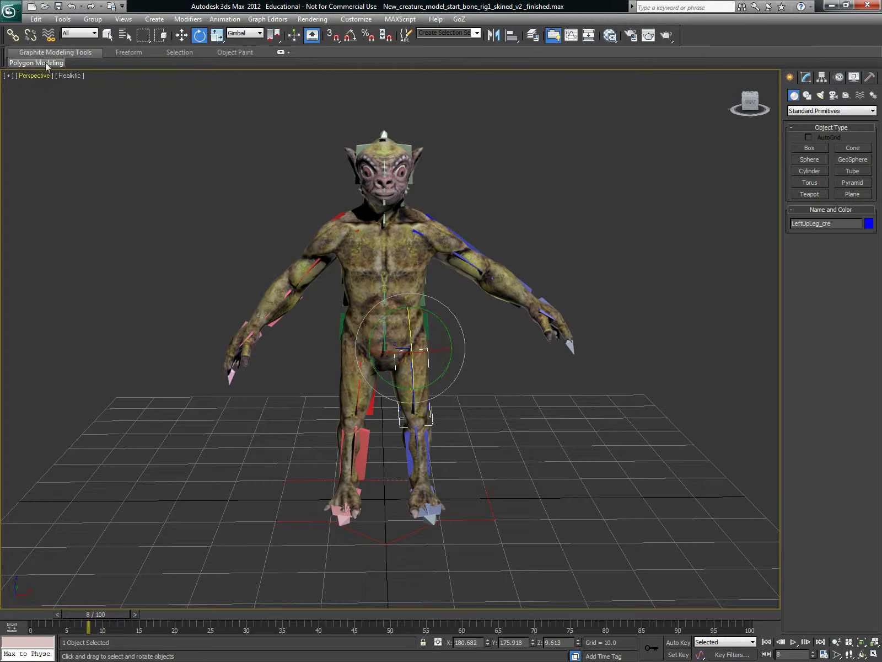
left_click(19, 11)
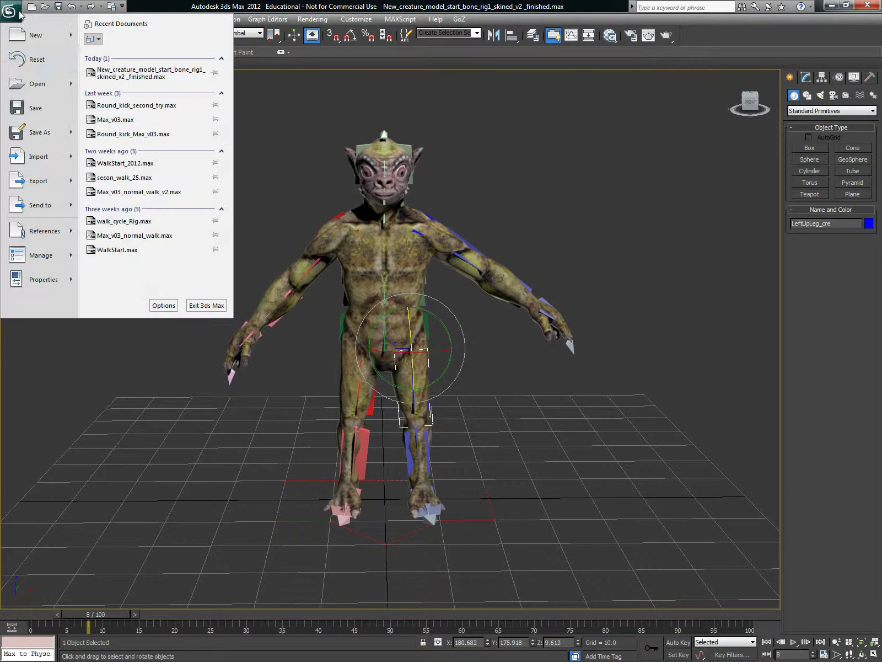
mouse_move(40, 208)
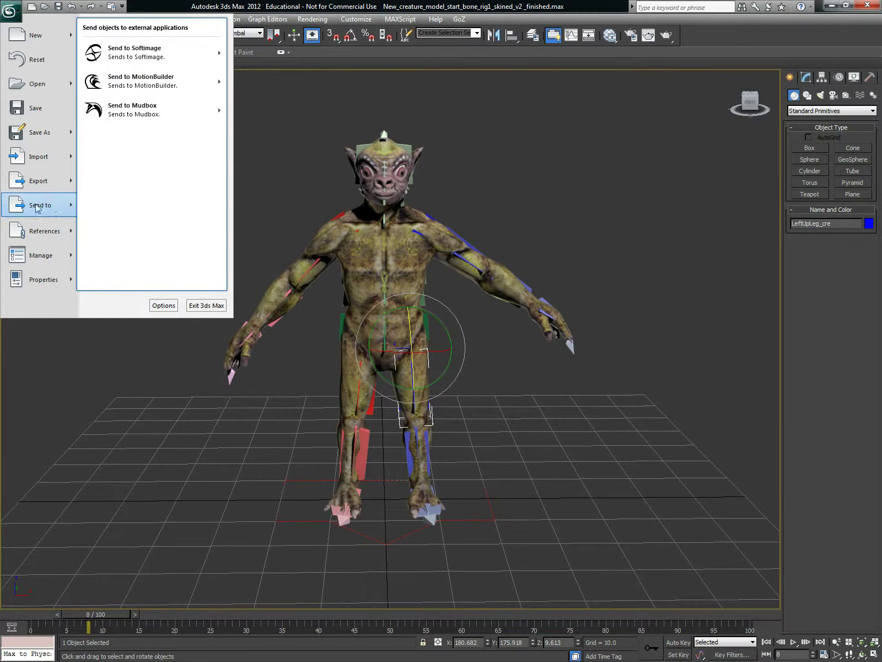
mouse_move(116, 52)
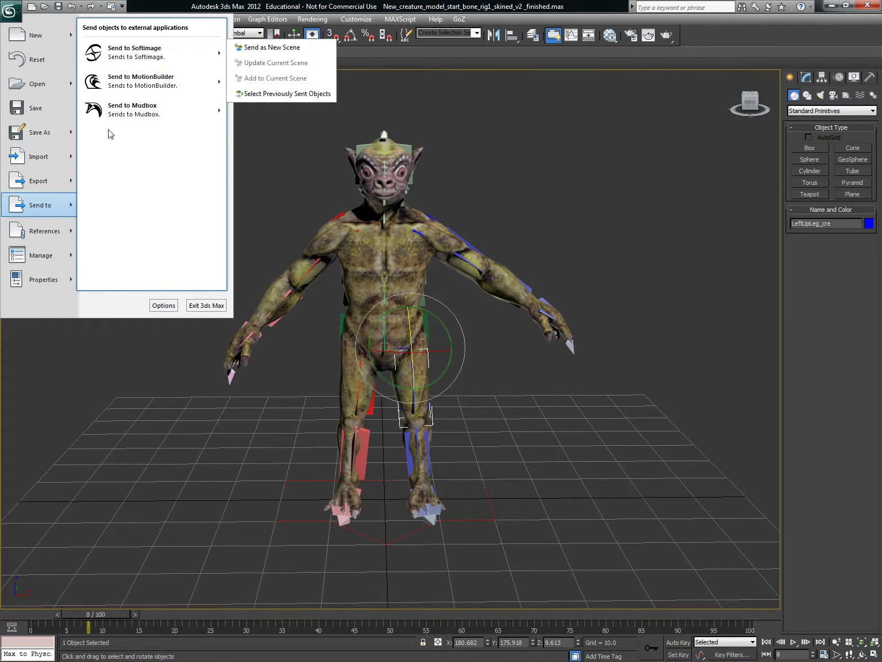
mouse_move(147, 86)
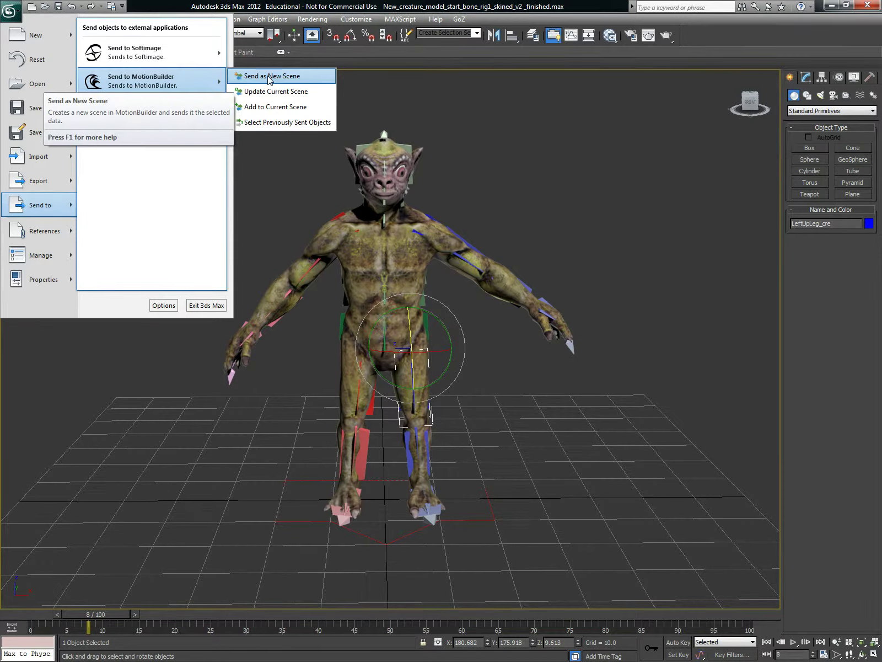
left_click(415, 87)
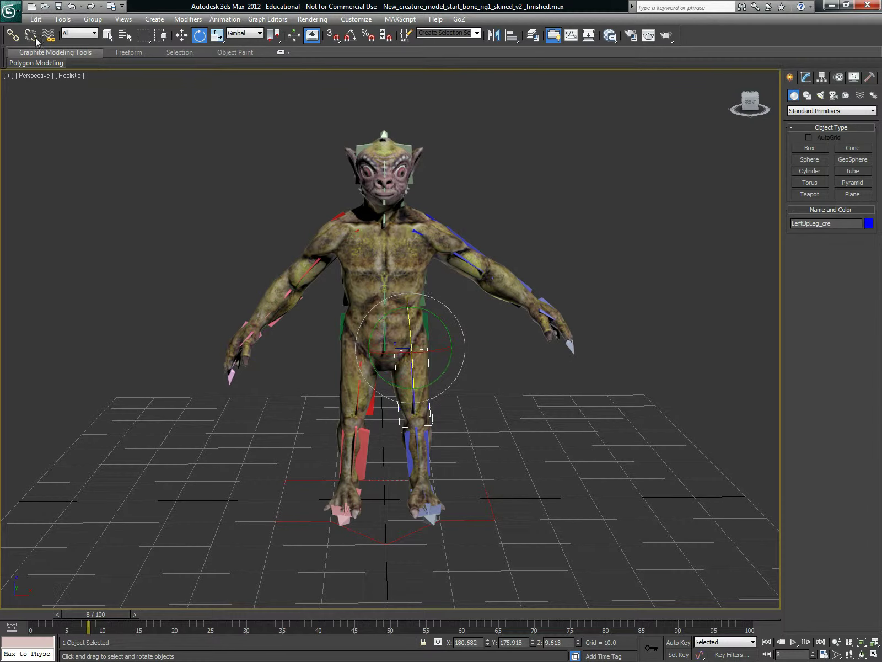
Export the whole scene as FBX to the export folder, replacing creature_Model_skined_v2, and dismiss the export warnings
left_click(12, 11)
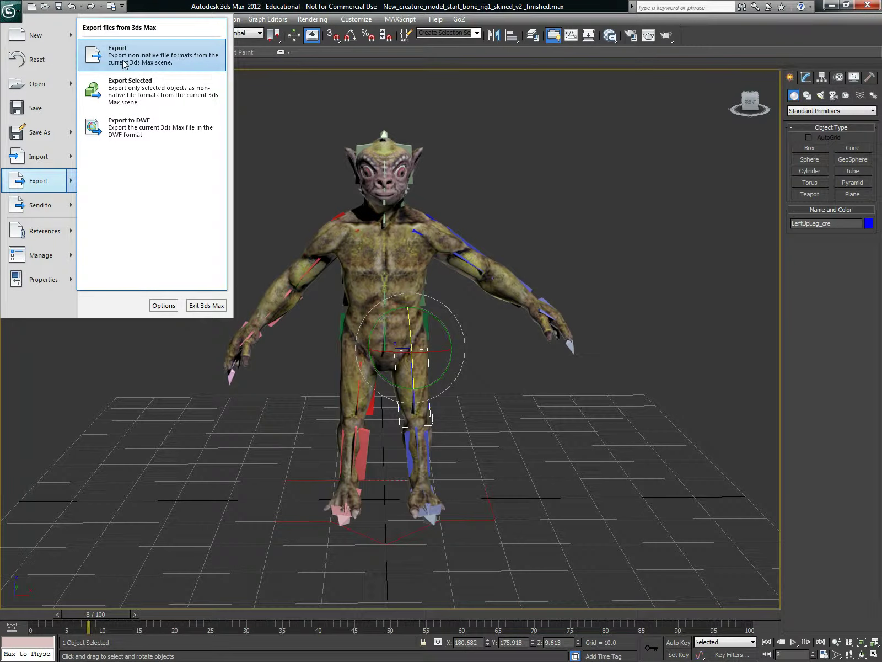
left_click(124, 64)
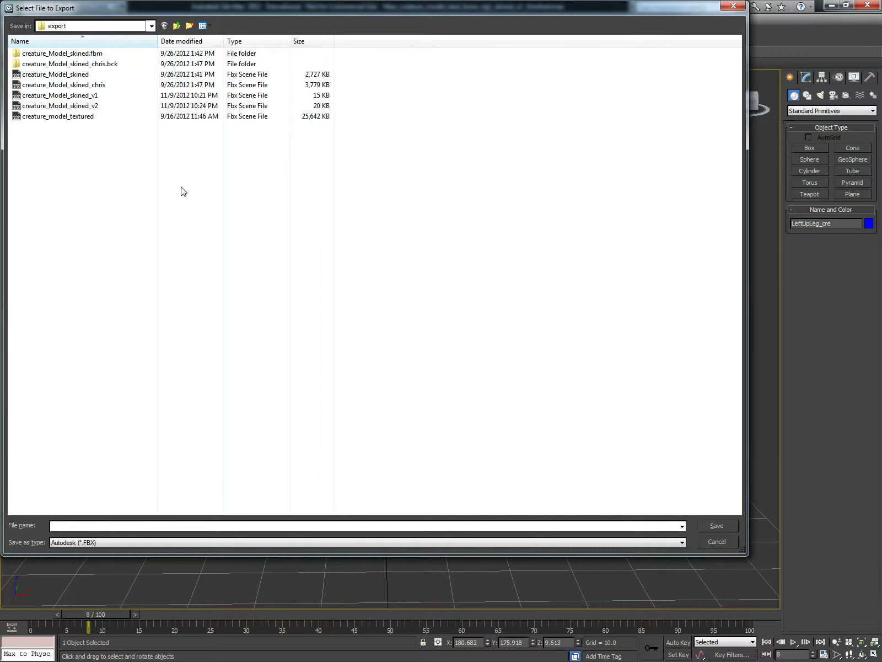
left_click(177, 25)
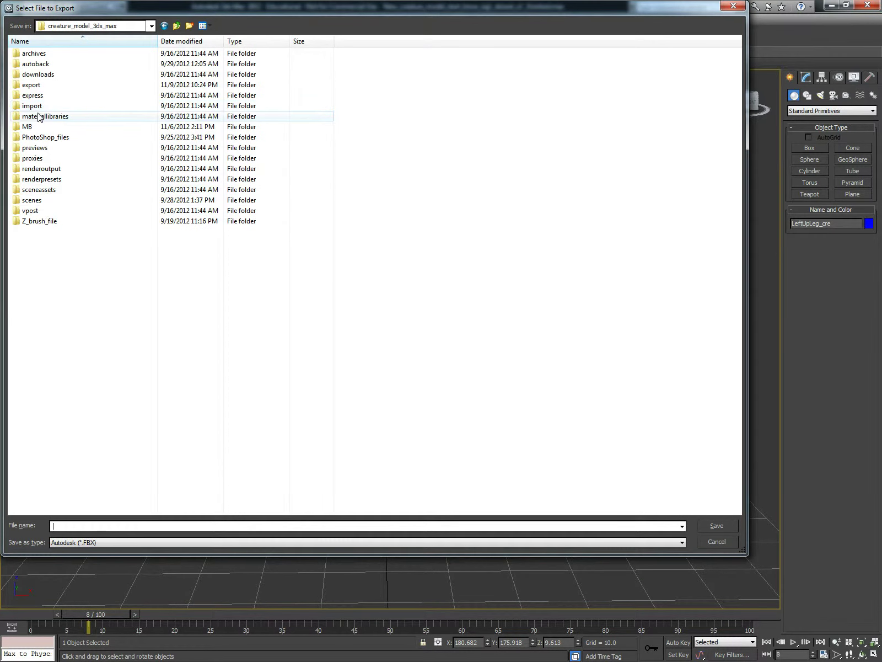
double_click(32, 86)
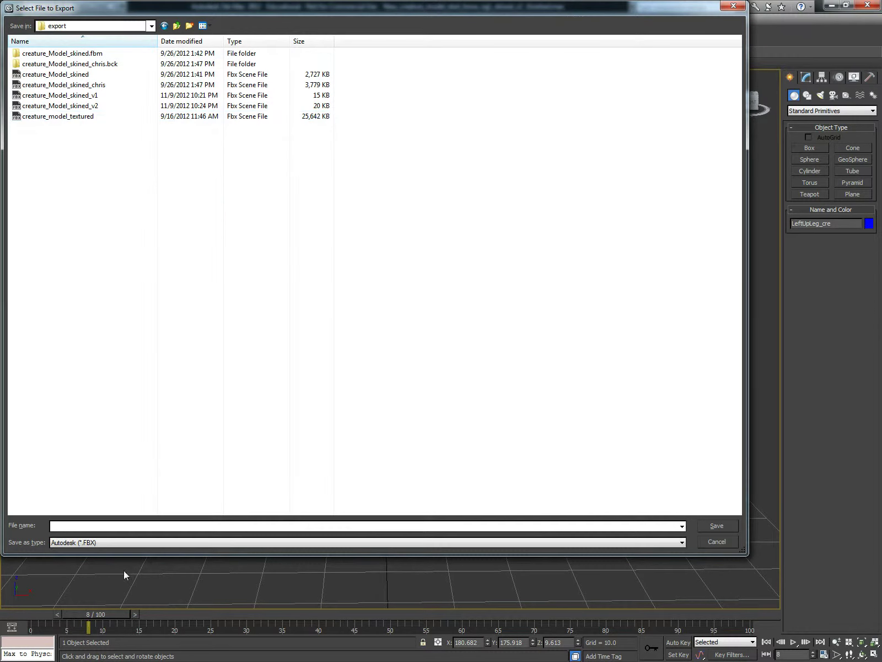
left_click(105, 106)
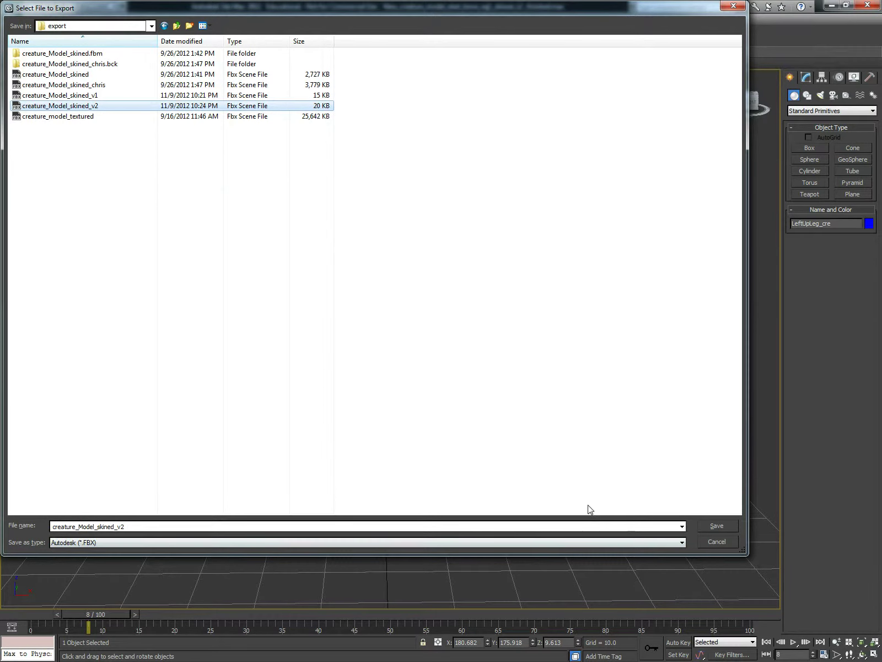
left_click(710, 528)
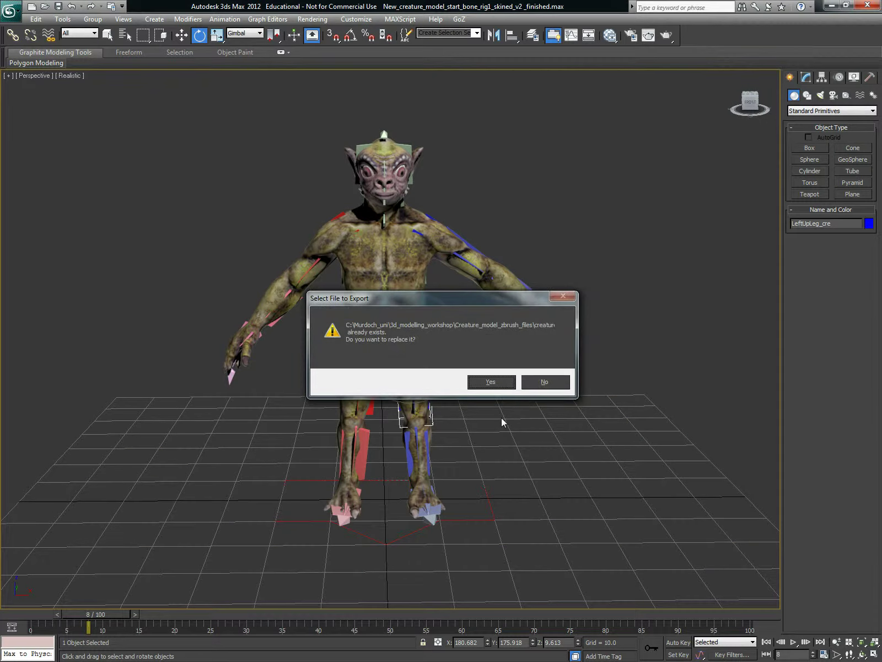
left_click(508, 384)
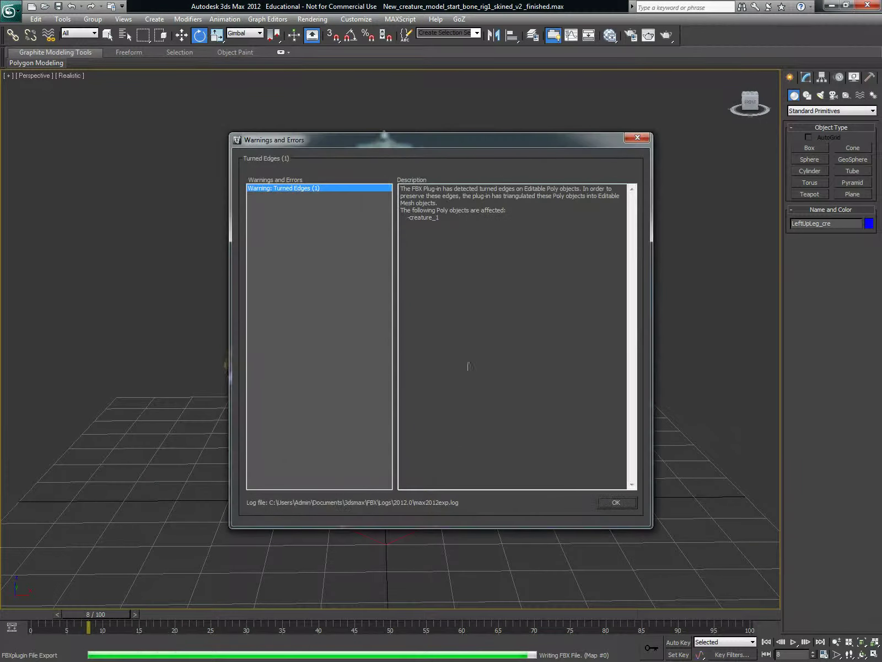
left_click(615, 502)
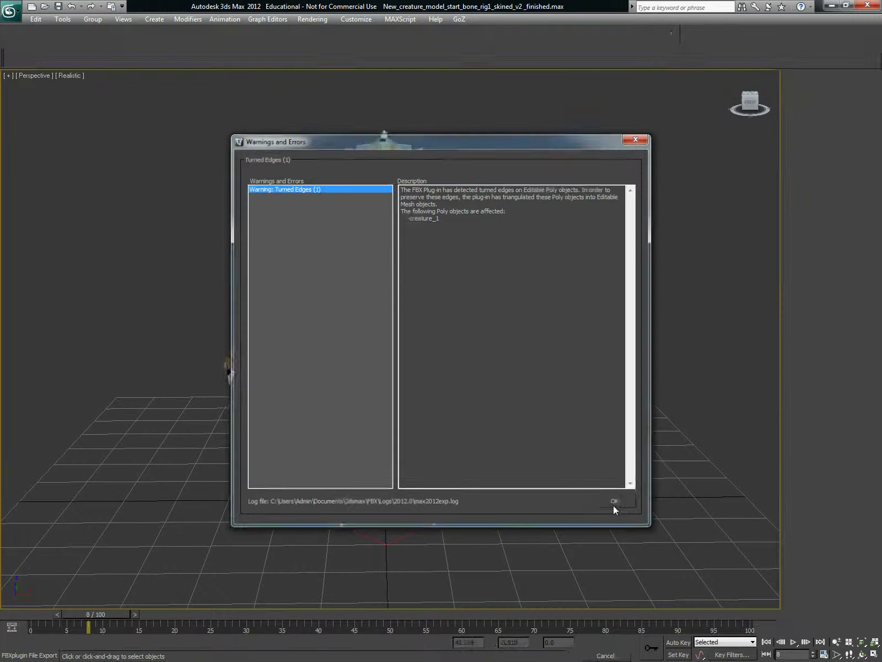
Switch from 3ds Max to MotionBuilder
left_click(833, 5)
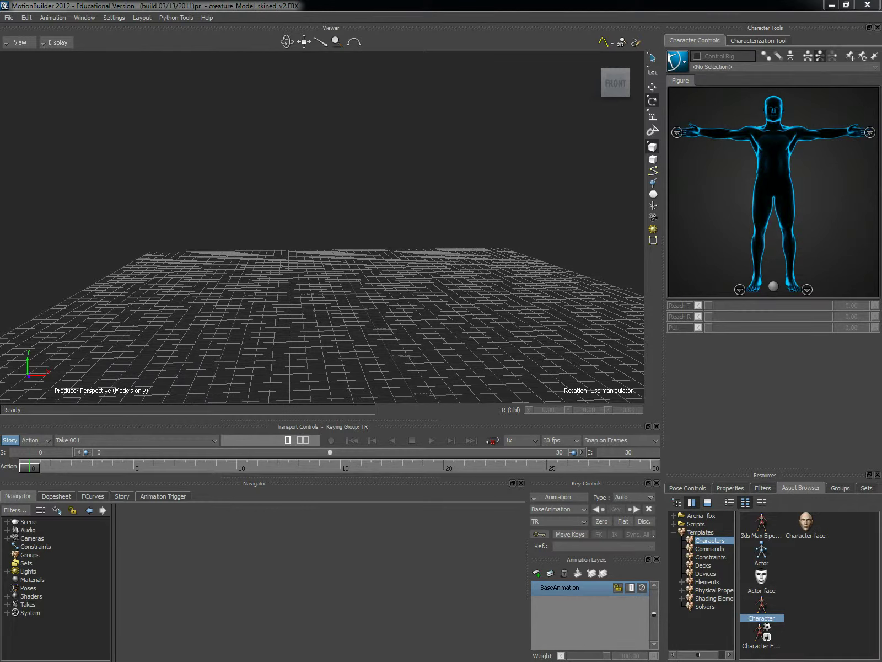
left_click(8, 18)
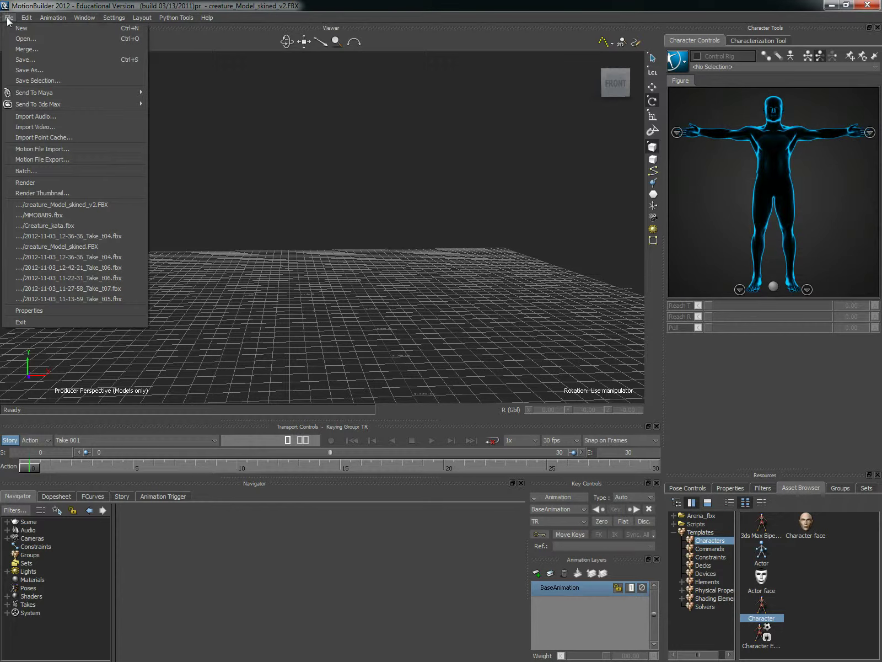
left_click(258, 130)
Look around the empty Producer Perspective scene from different angles and distances
left_click_drag(356, 347, 359, 241)
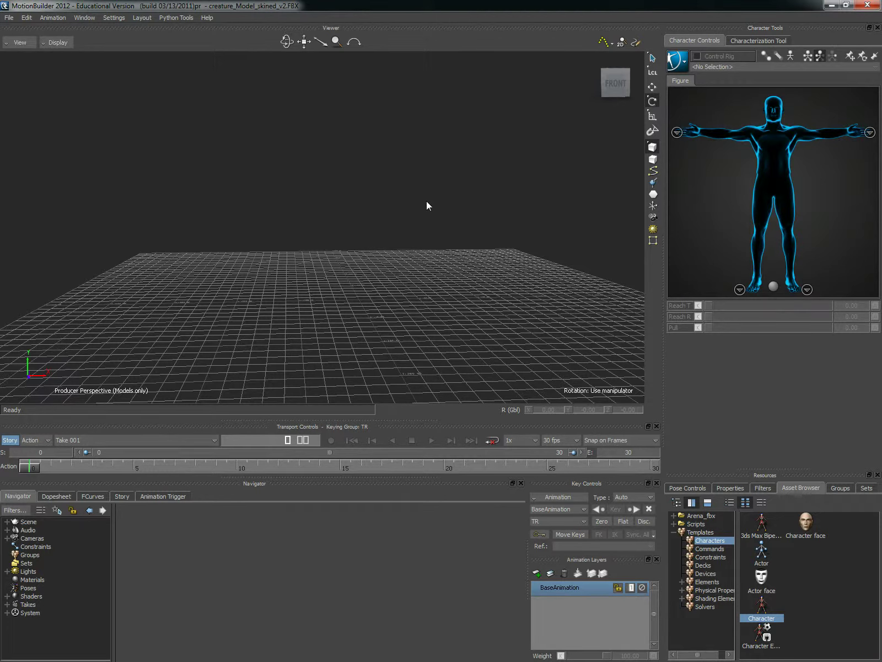
left_click_drag(447, 206, 441, 269)
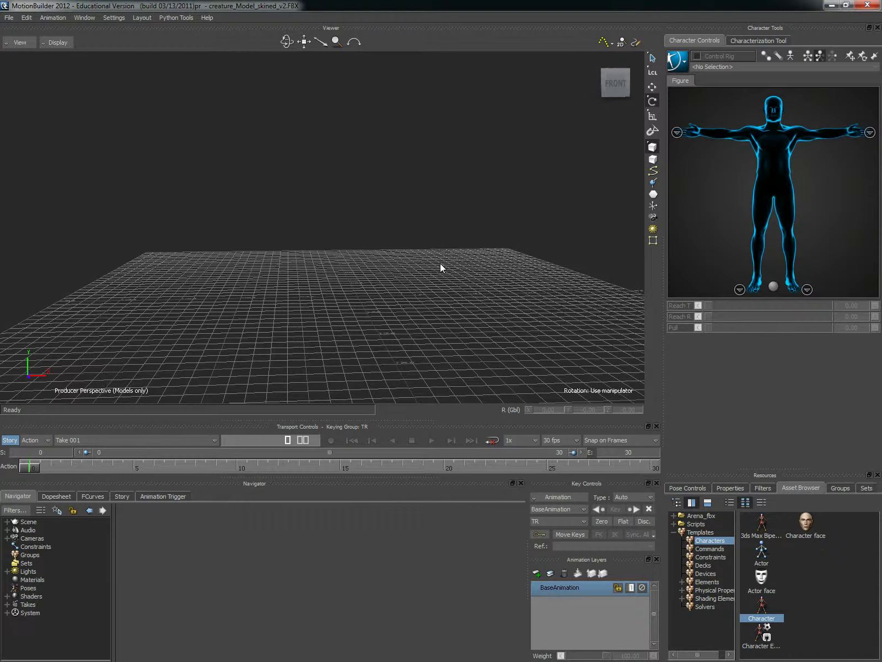
left_click_drag(358, 237, 384, 250)
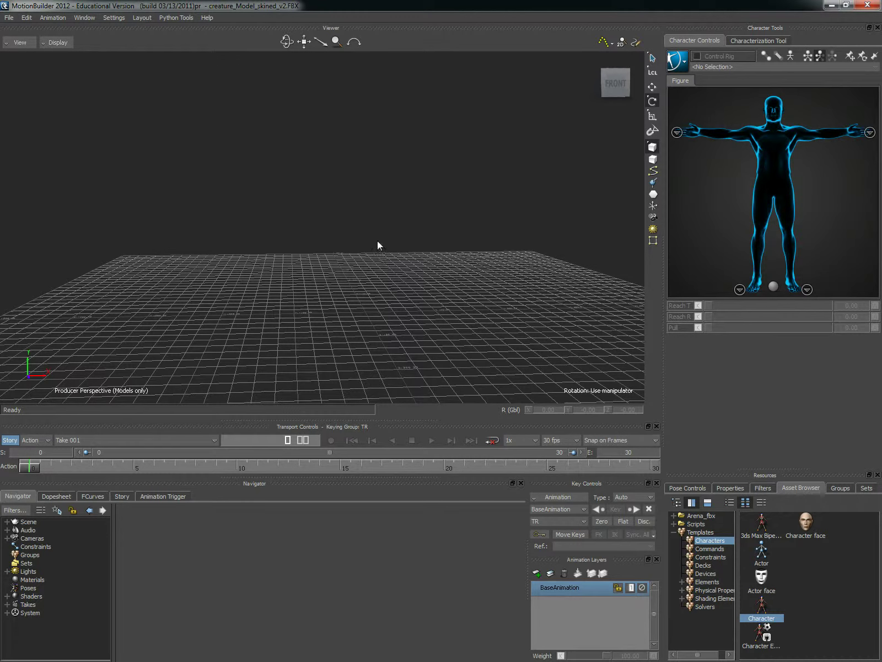
left_click_drag(368, 241, 349, 266)
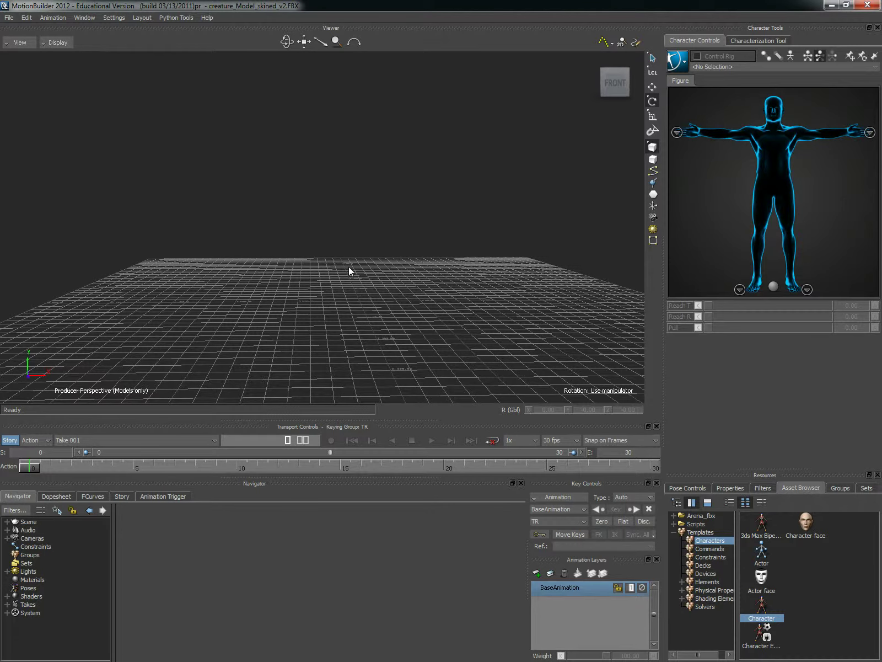
mouse_move(349, 265)
left_mouse_down()
mouse_move(386, 276)
mouse_move(384, 262)
mouse_move(341, 264)
mouse_move(349, 265)
left_mouse_up()
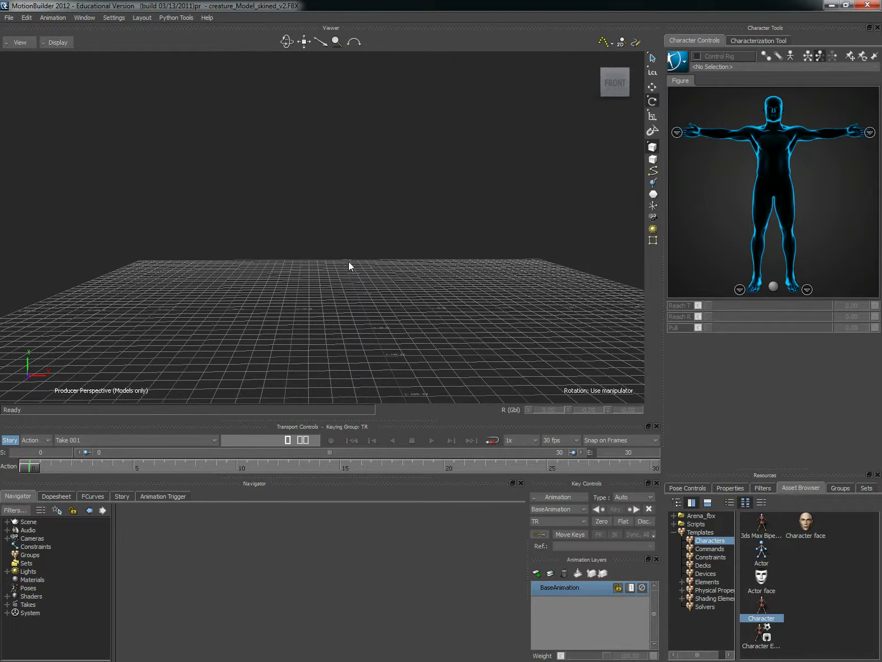
left_click_drag(327, 268, 264, 240)
left_click_drag(302, 200, 275, 259)
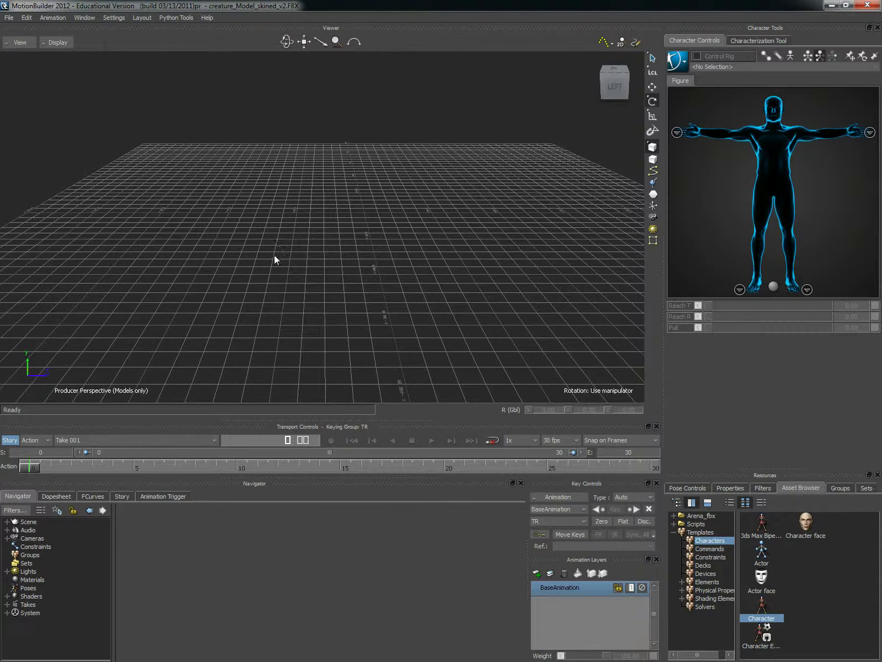
Open creature_Model_skined_v2.fbx from the export folder, importing Take 001 with the default open options
left_click(11, 17)
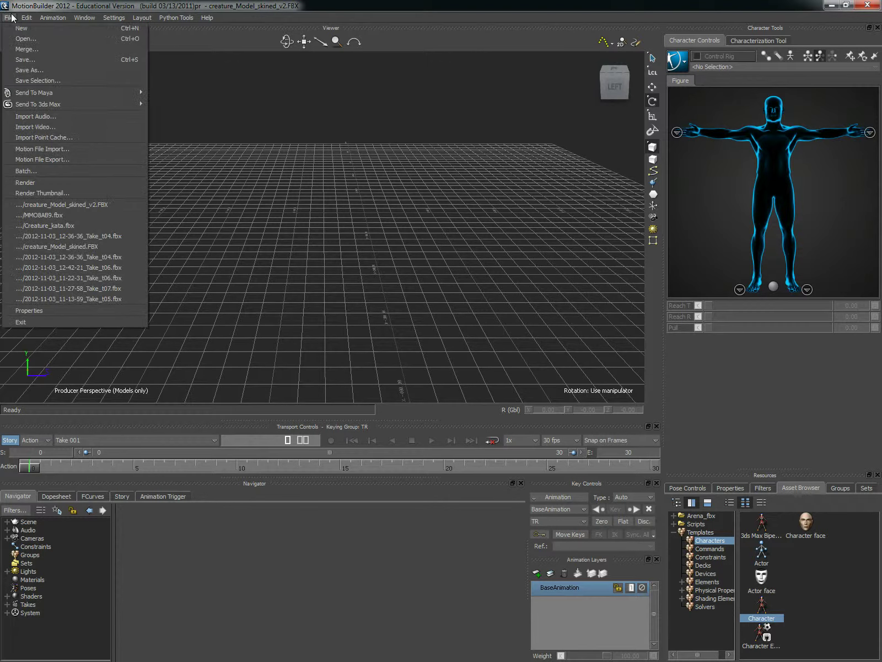
left_click(25, 49)
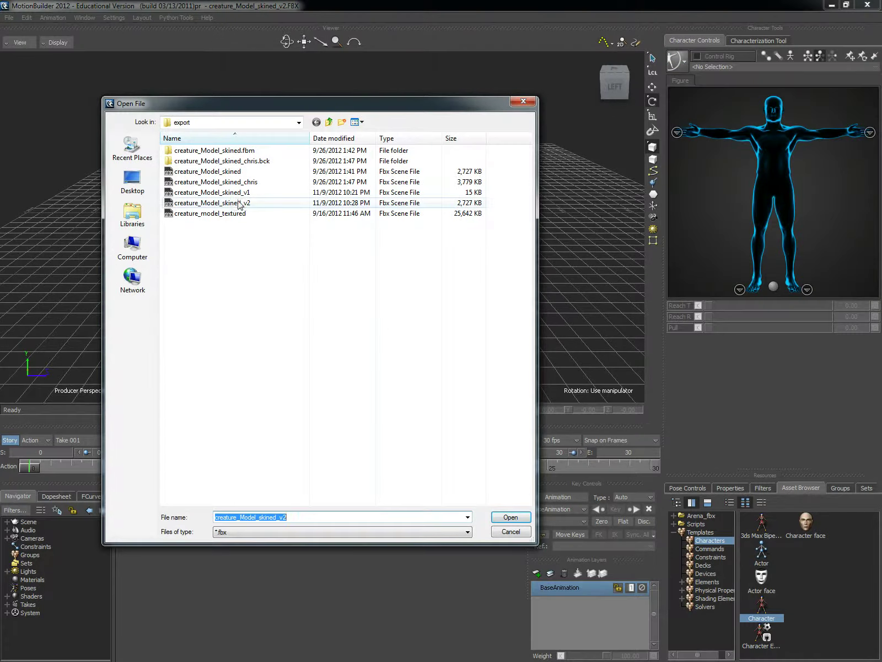
left_click(239, 203)
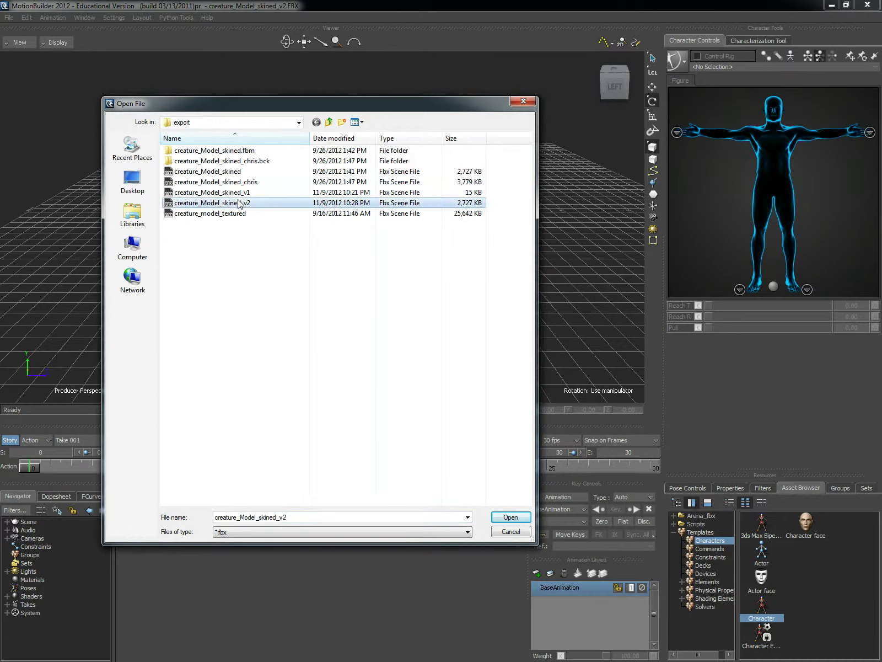
left_click(511, 517)
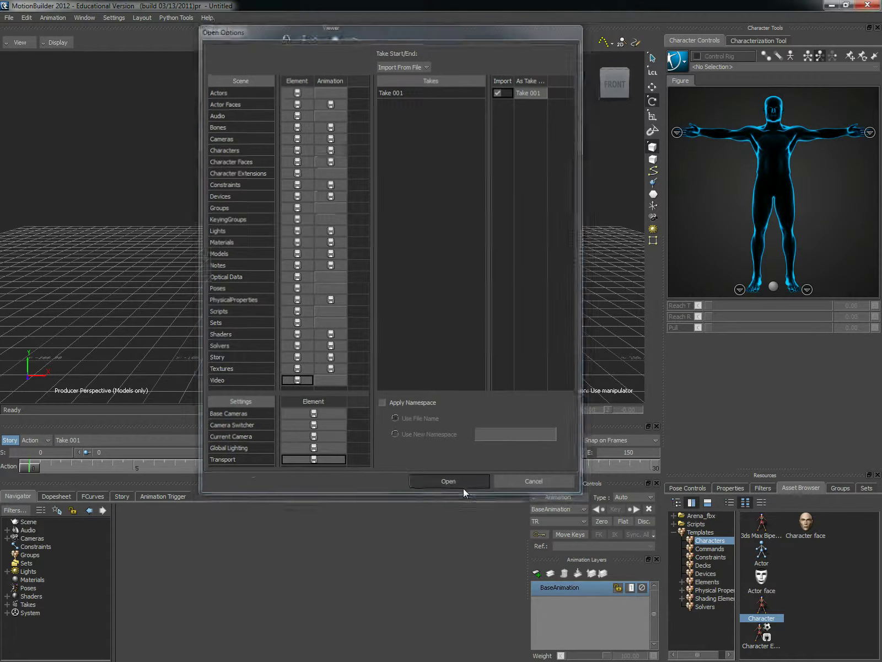
left_click(463, 488)
left_click_drag(374, 240, 441, 319, "ctrl+shift")
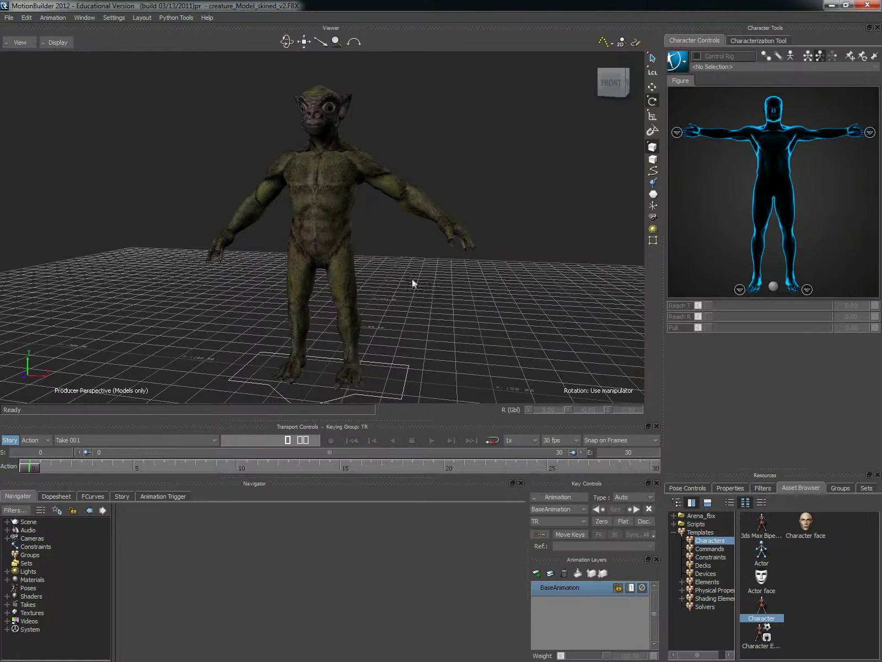
Look over the imported creature from several angles and inspect the list of producer cameras in the scene
left_click_drag(439, 265, 452, 294, "ctrl+shift")
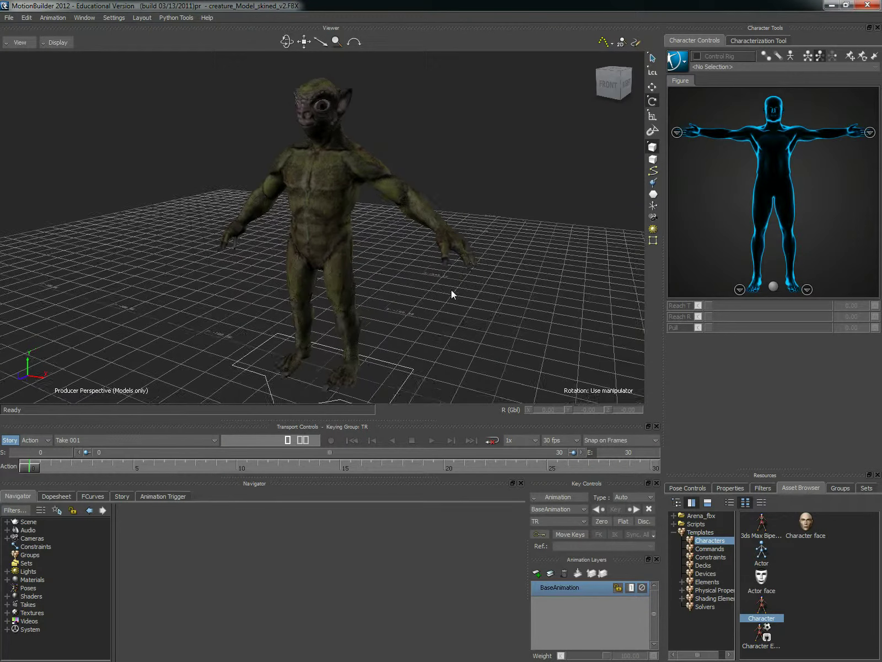
left_click(7, 538)
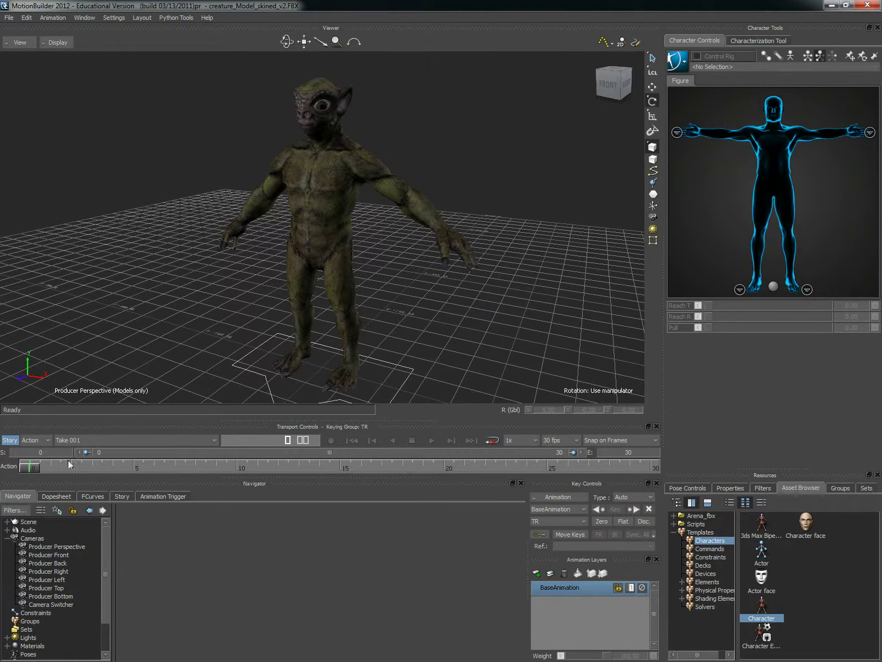
left_click_drag(166, 182, 180, 135, "ctrl+shift")
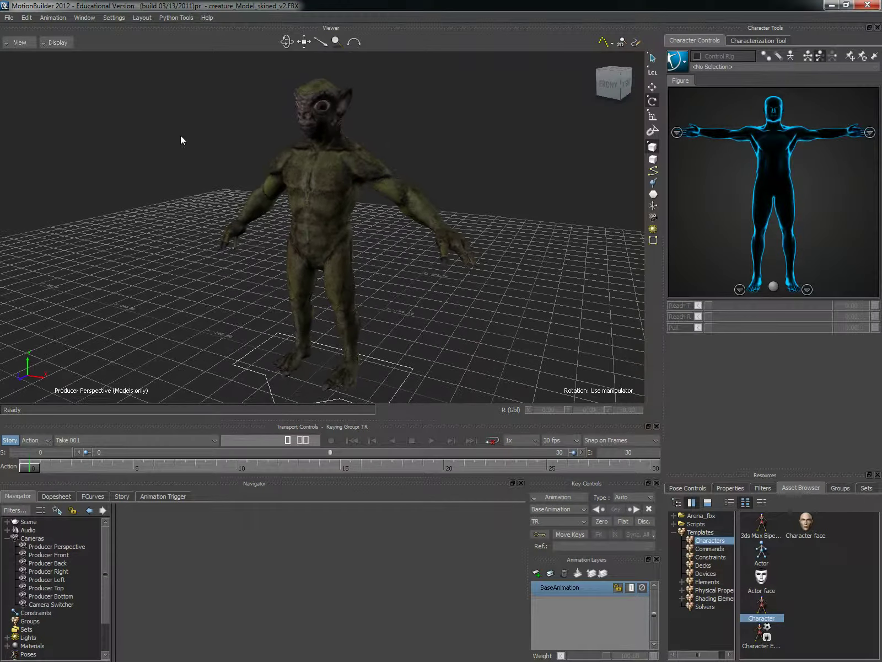
left_click(63, 602)
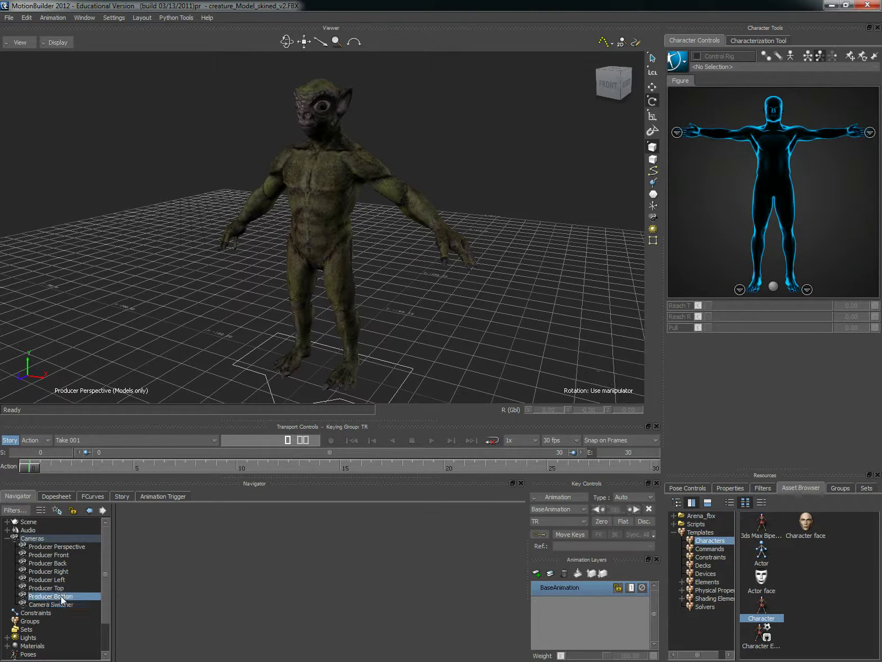
left_click(68, 546)
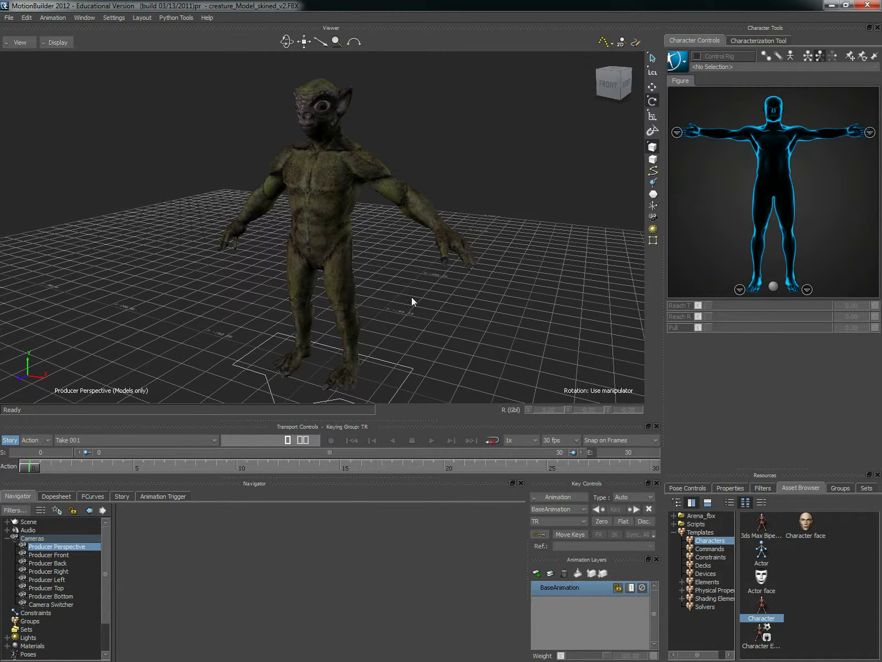
left_click_drag(491, 290, 468, 292, "ctrl+shift")
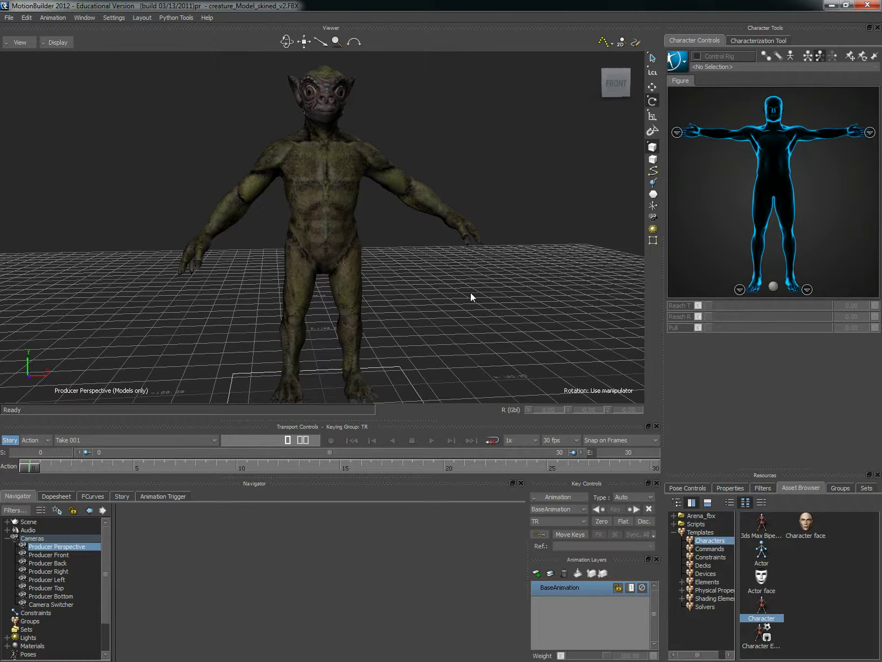
Switch the perspective view to X-Ray display so the skeleton shows through the mesh, and collapse the camera list
key("ctrl+a")
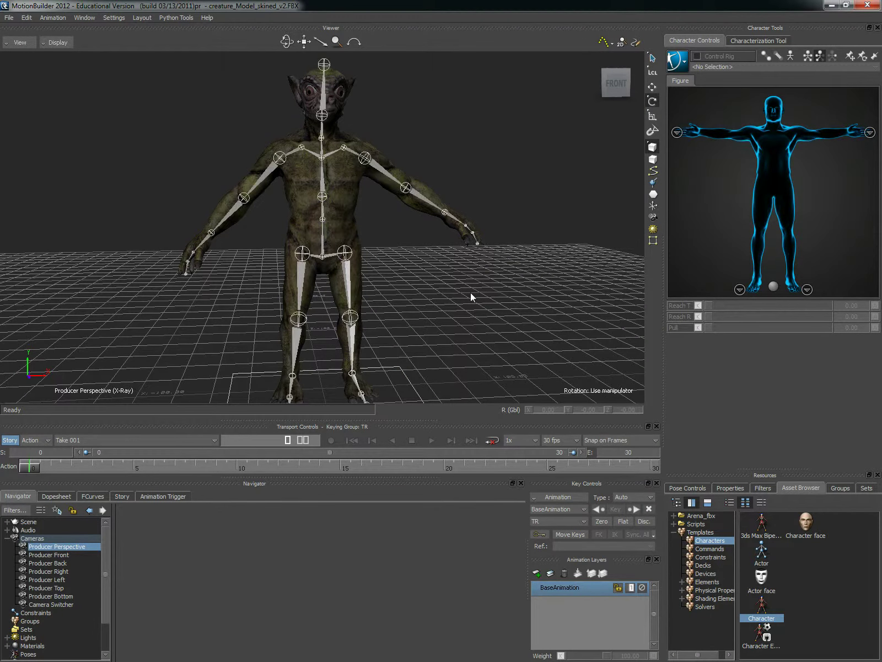
left_click_drag(471, 292, 461, 308, "ctrl+shift")
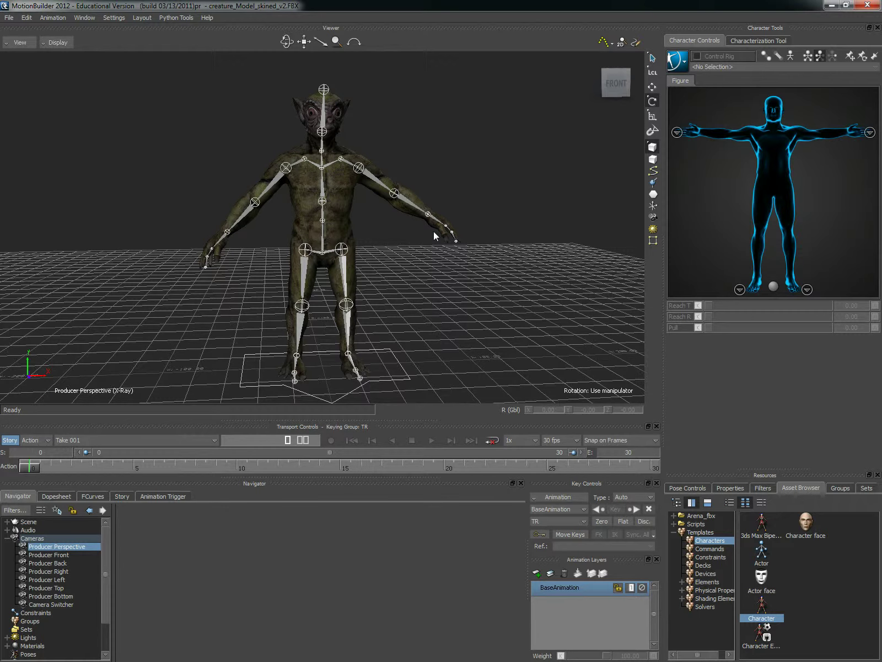
key("ctrl+a")
key("ctrl+a")
key("ctrl+a")
left_click_drag(447, 246, 423, 272)
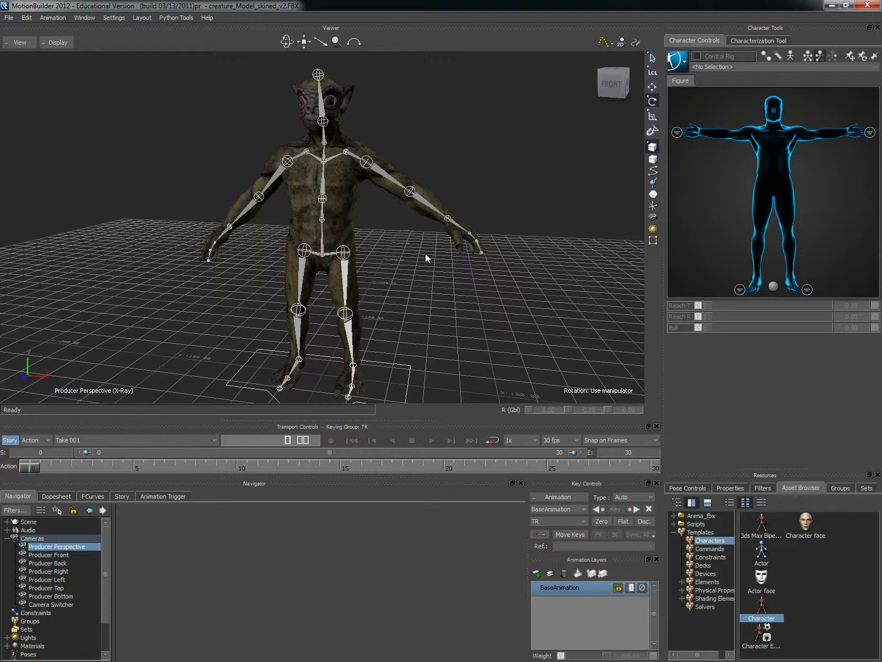
left_click(7, 539)
scroll(392, 255, "down", 2)
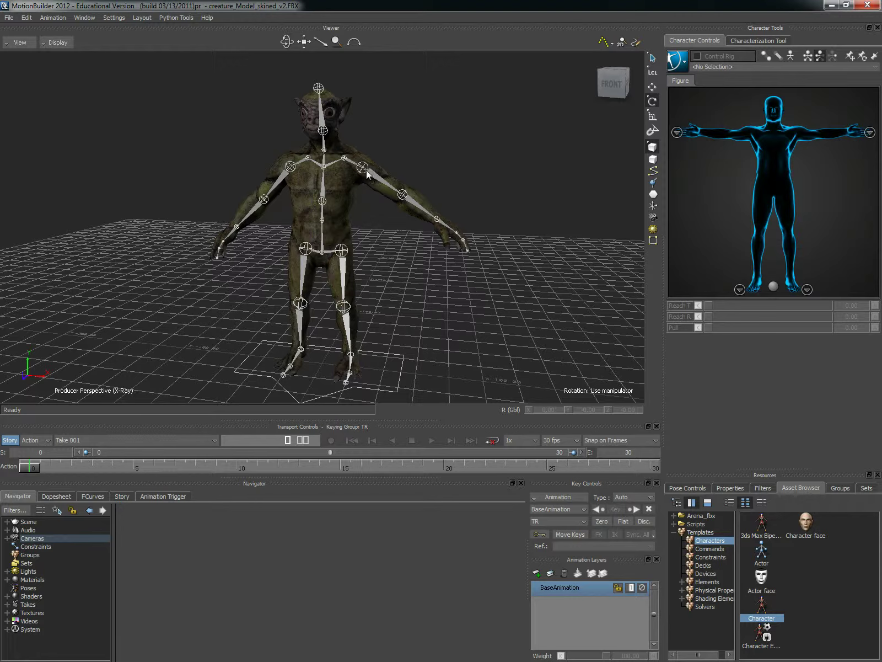
scroll(452, 257, "down", 1)
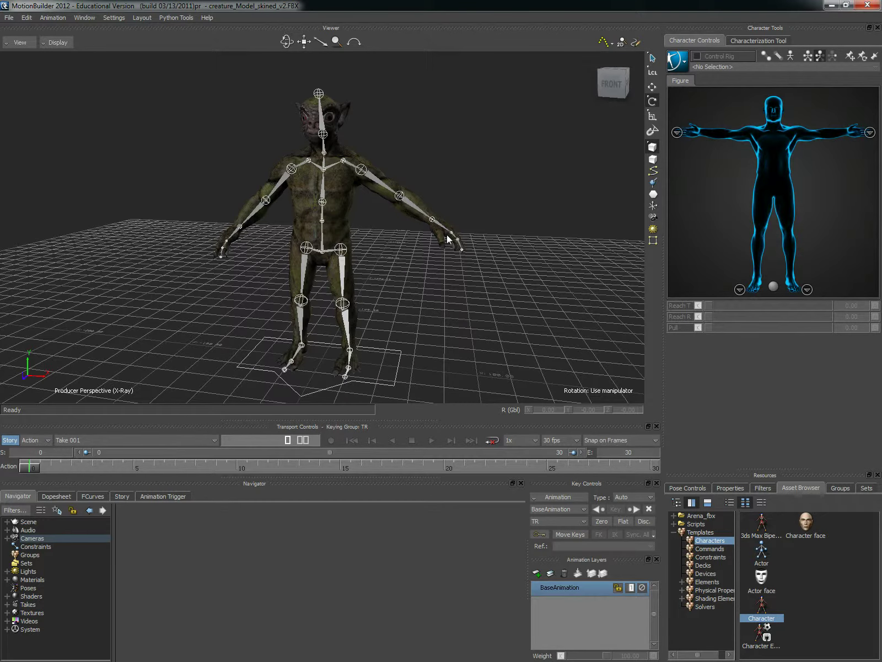
scroll(455, 249, "down", 1)
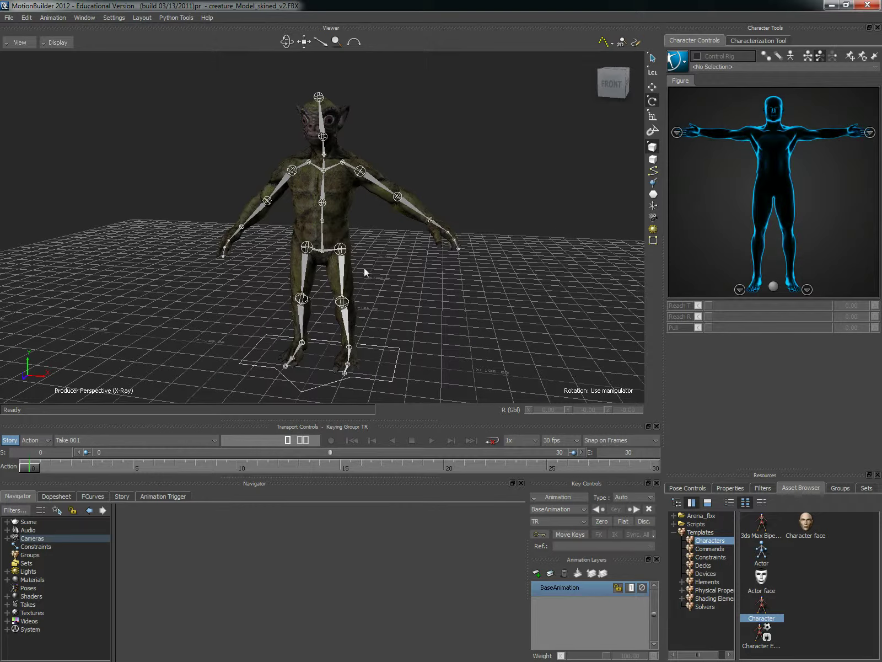
scroll(382, 259, "up", 1)
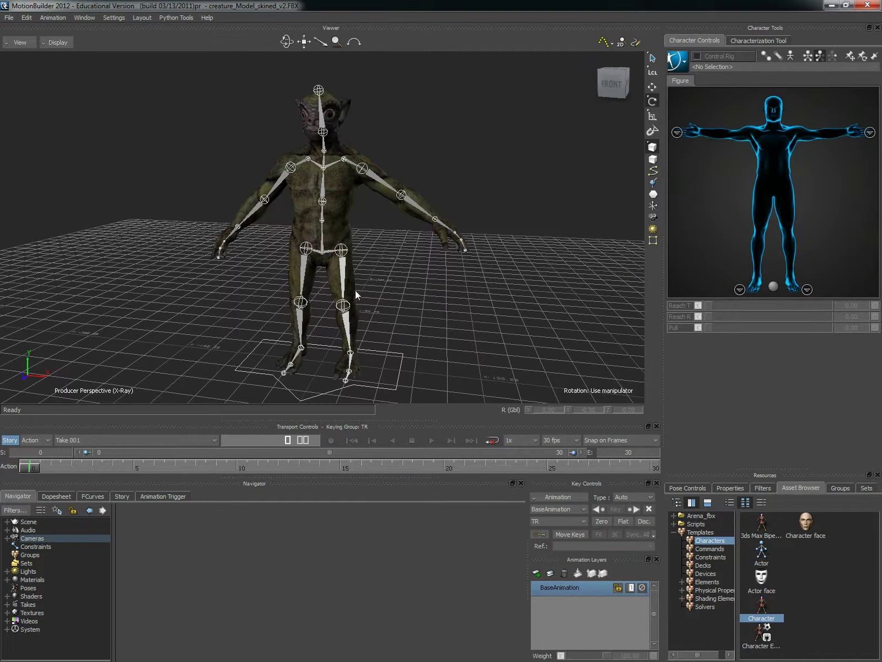
scroll(366, 200, "up", 1)
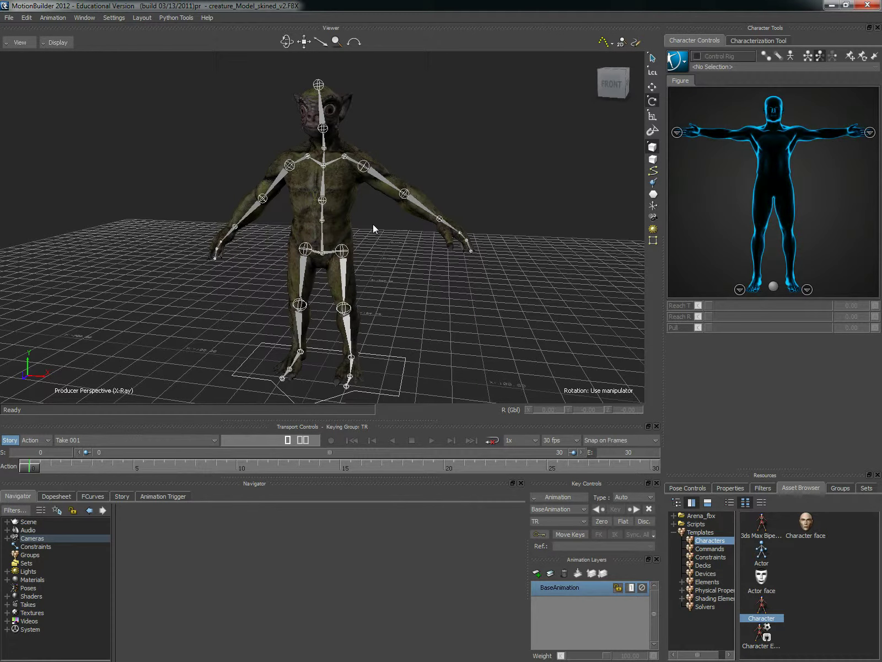
Split the viewer into two views, Producer Perspective and Producer Front, with the front view framed on the creature's upper body
key("ctrl+2")
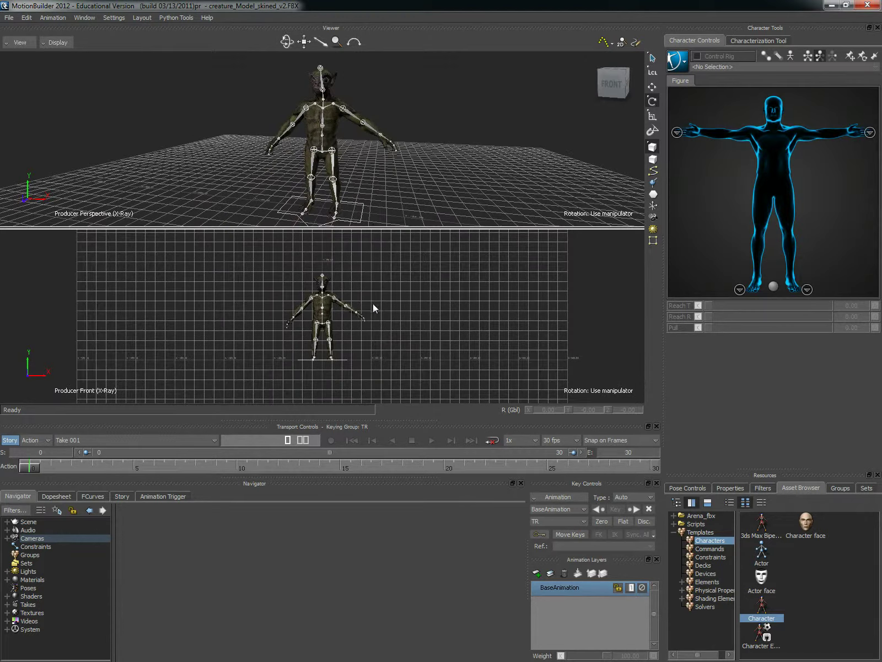
key("ctrl+1")
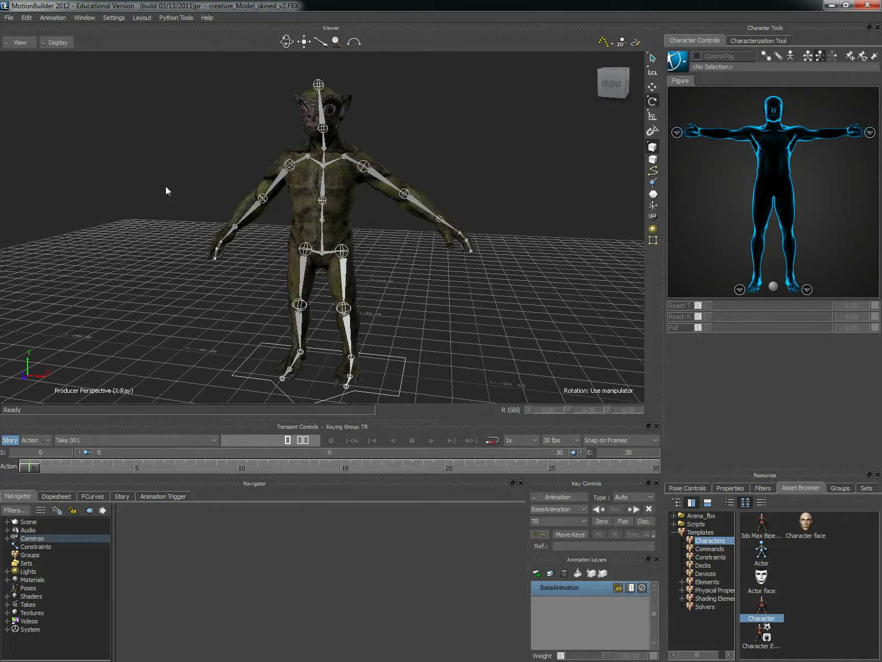
key("ctrl+2")
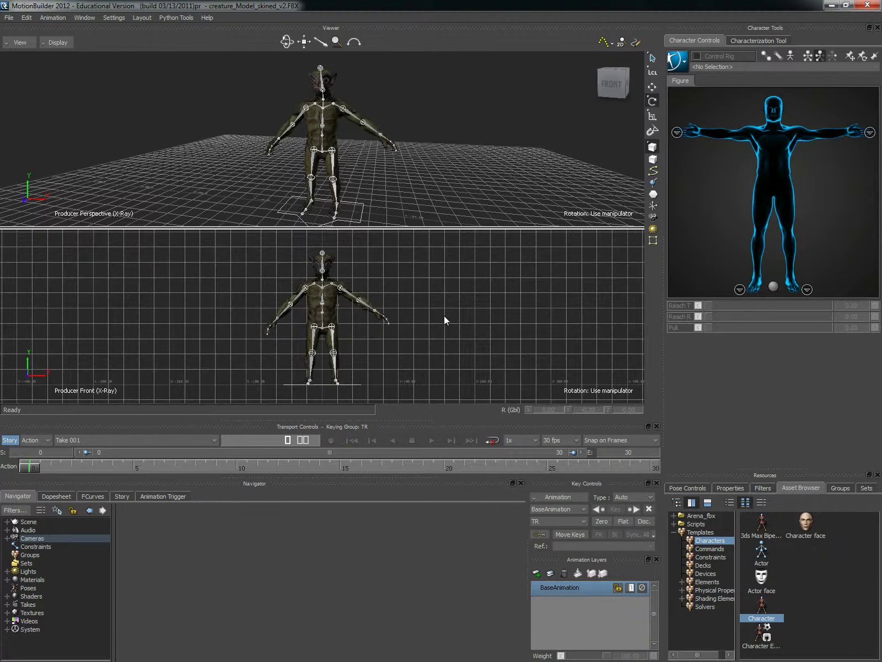
scroll(435, 338, "up", 5)
Rotate the LeftArm_cre bone in the front view to about -0.8 degrees global Z, making the arm horizontal
left_click(358, 264)
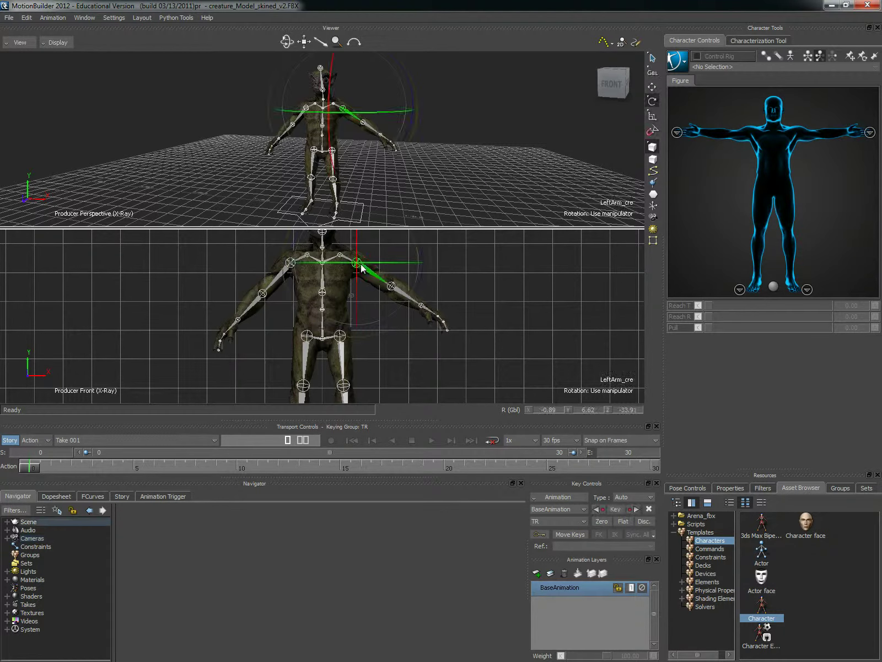
left_click(653, 87)
left_click(653, 101)
left_click(653, 88)
left_click(653, 101)
scroll(467, 329, "down", 2)
scroll(457, 342, "up", 2)
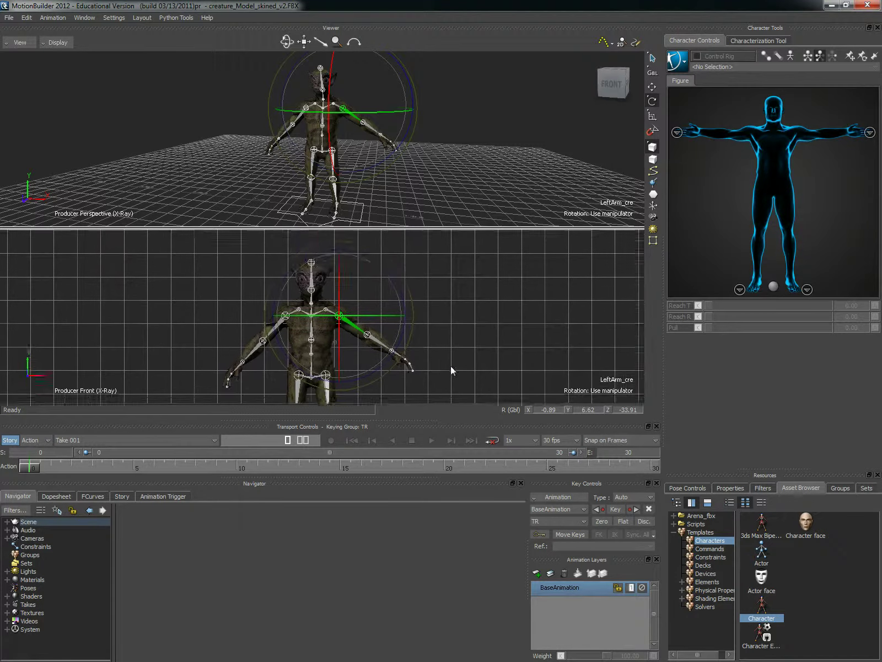
left_click_drag(377, 380, 394, 375)
key("ctrl+z")
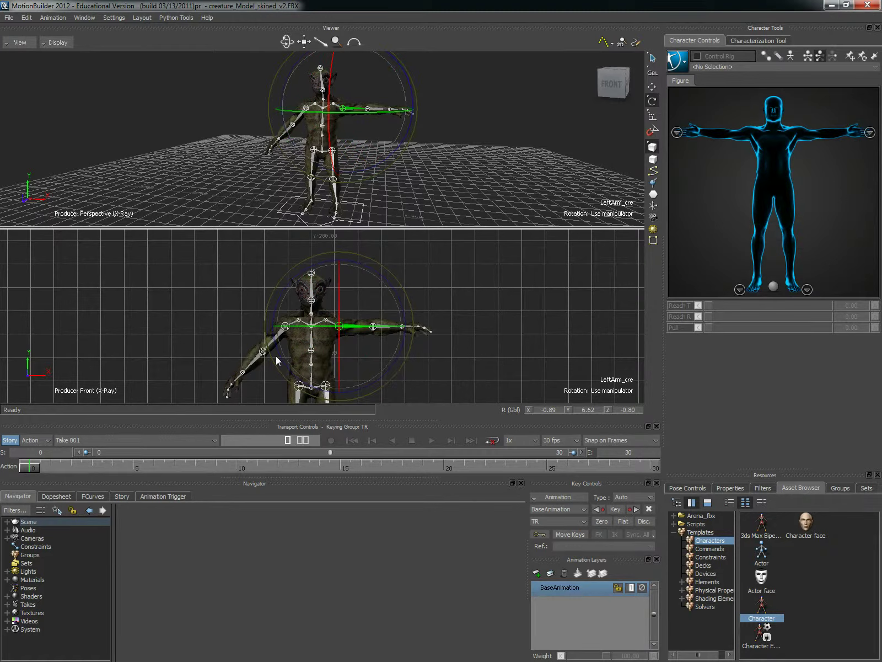
Rotate the RightArm_cre bone in the front view to about -177.85 degrees global Z, completing the T-pose
left_click(231, 317)
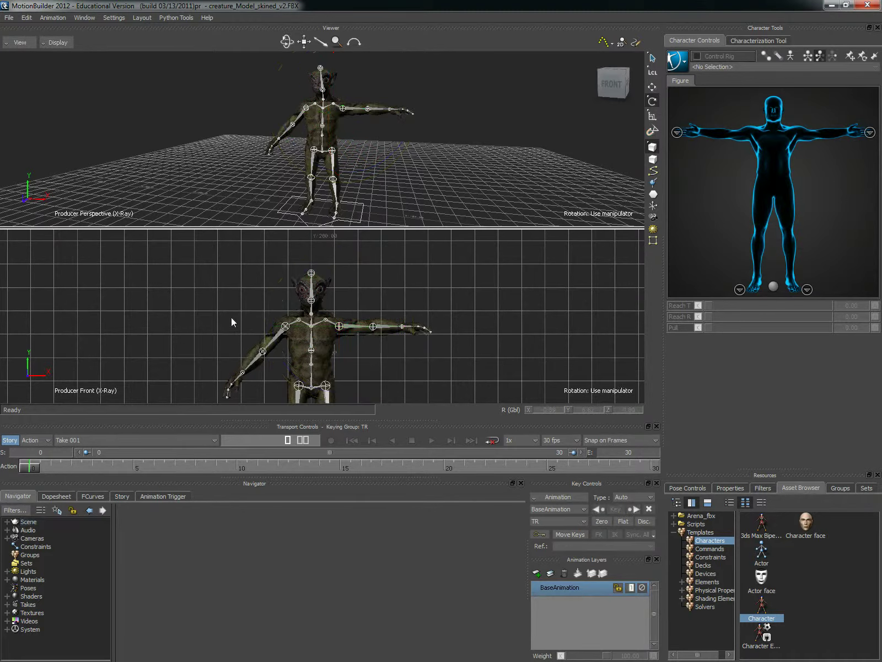
left_click(278, 334)
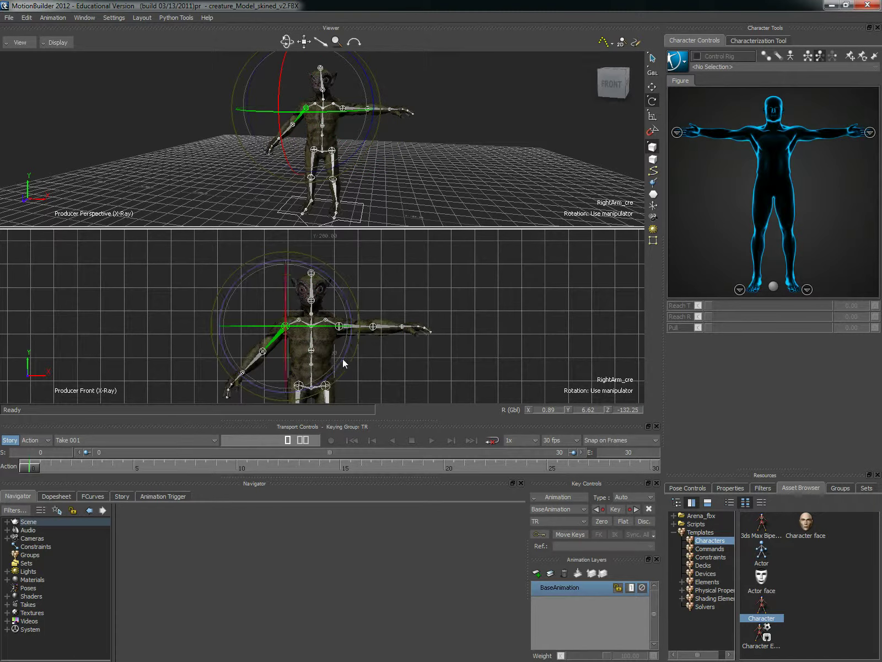
left_click_drag(342, 358, 331, 386)
scroll(482, 341, "down", 3)
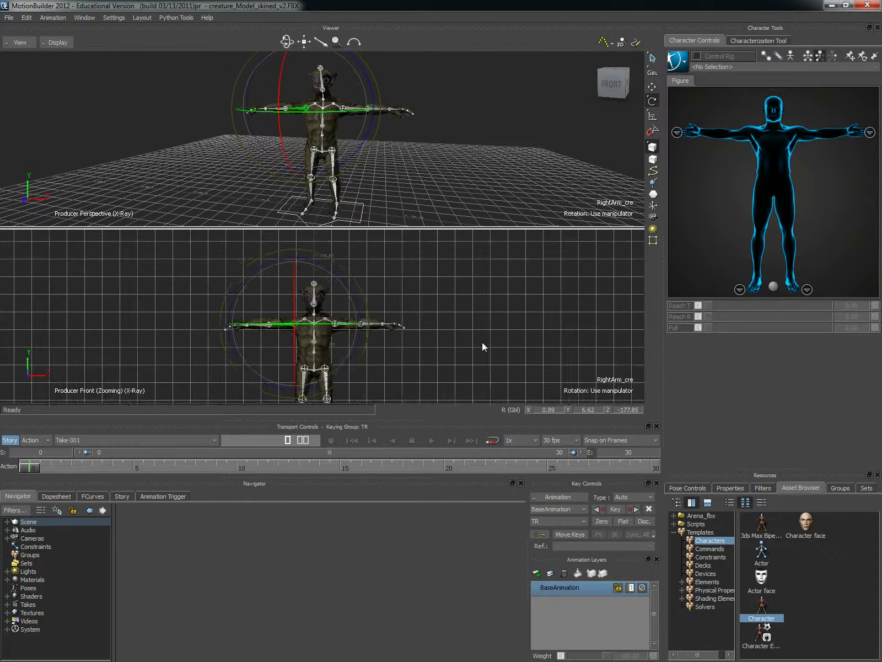
scroll(481, 320, "up", 1)
scroll(484, 323, "up", 1)
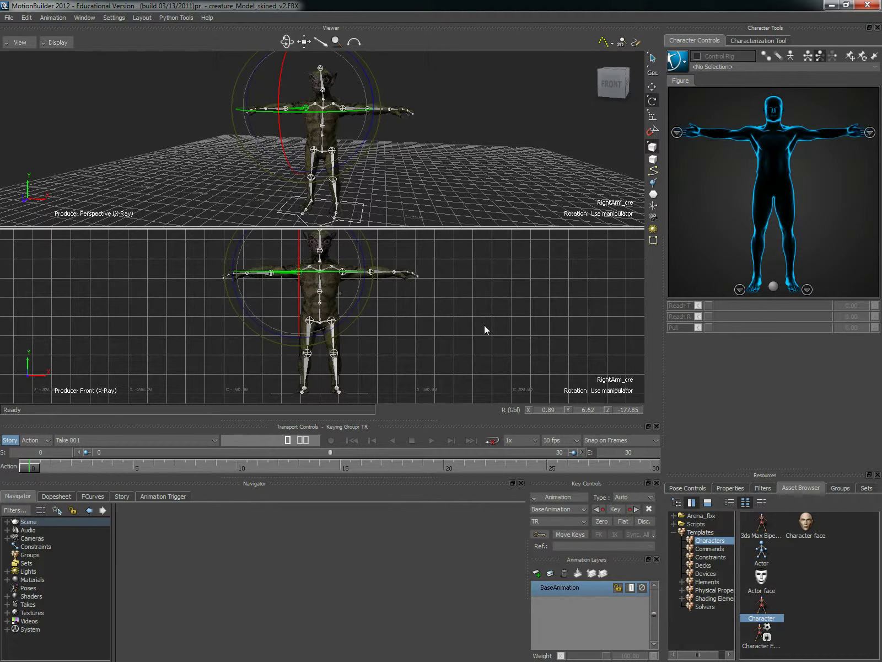
Return the viewer to the single Producer Perspective view and deselect the right arm bone
key("ctrl+shift+1")
scroll(500, 317, "up", 3)
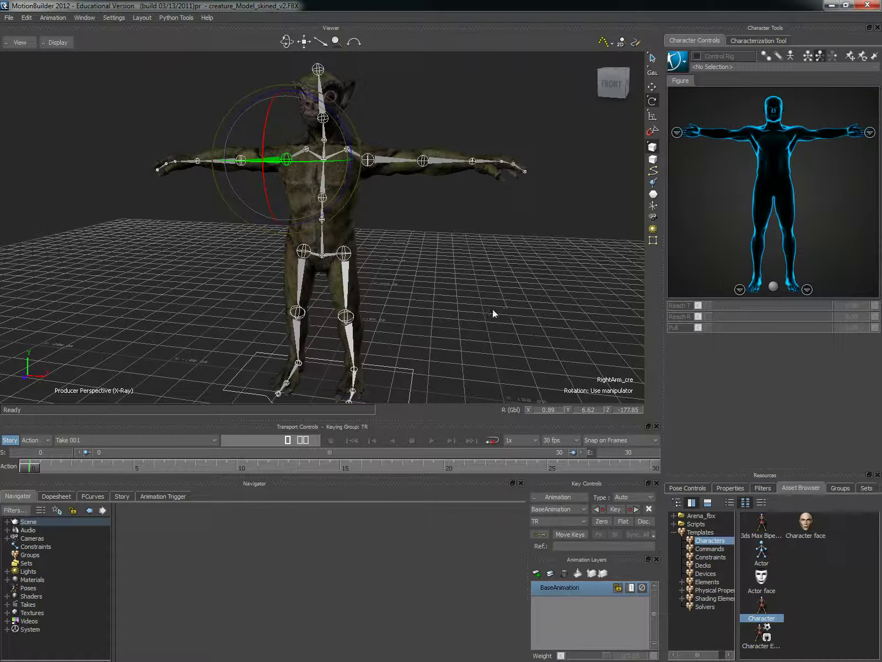
scroll(502, 292, "down", 2)
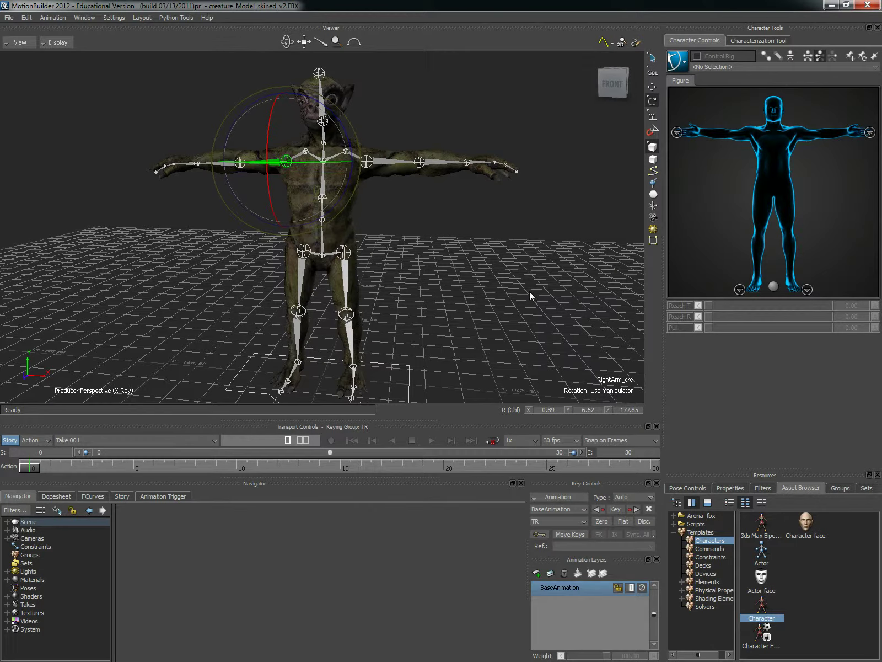
left_click(529, 291)
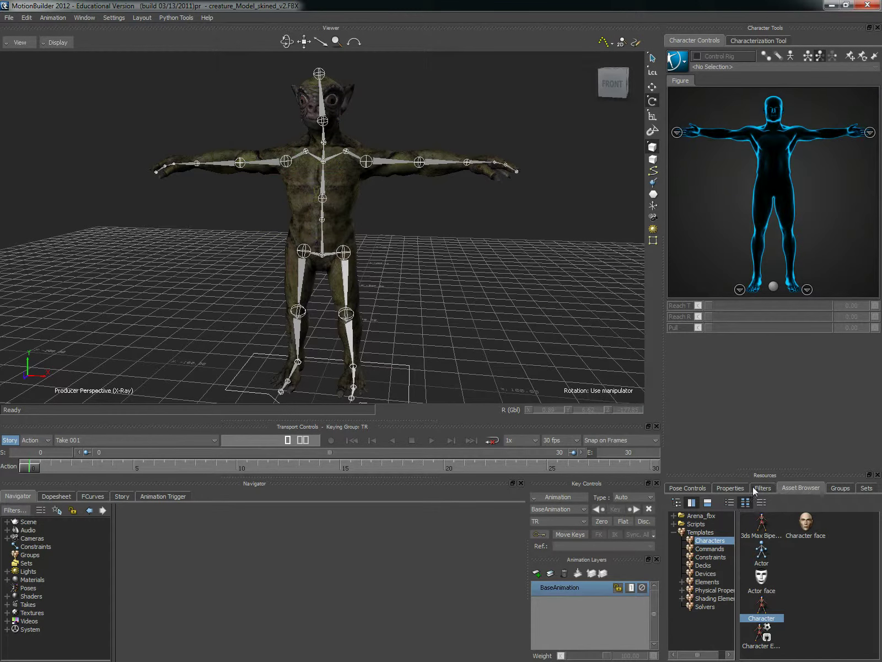
Display the Characters templates among the available assets
left_click(674, 532)
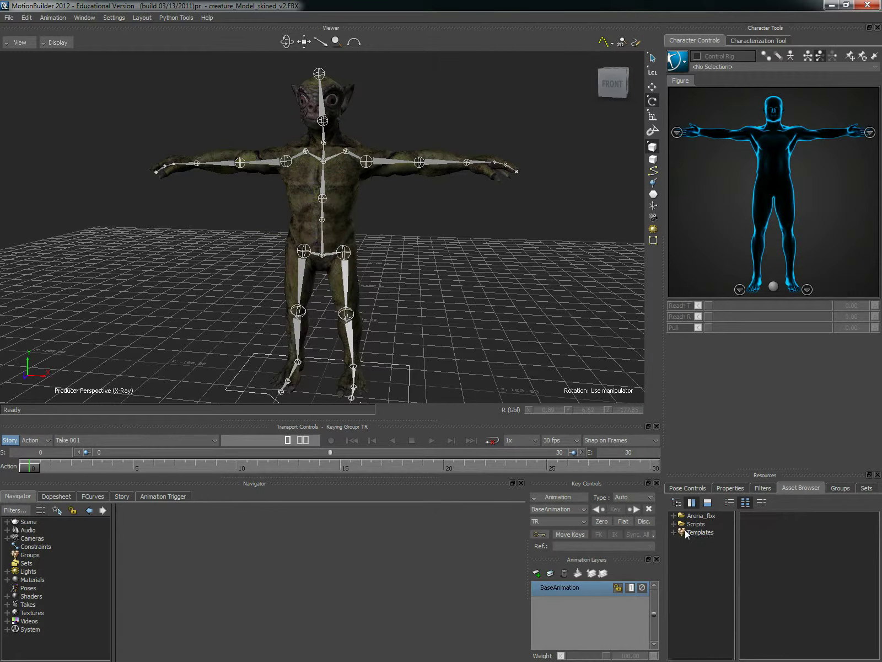
left_click(675, 533)
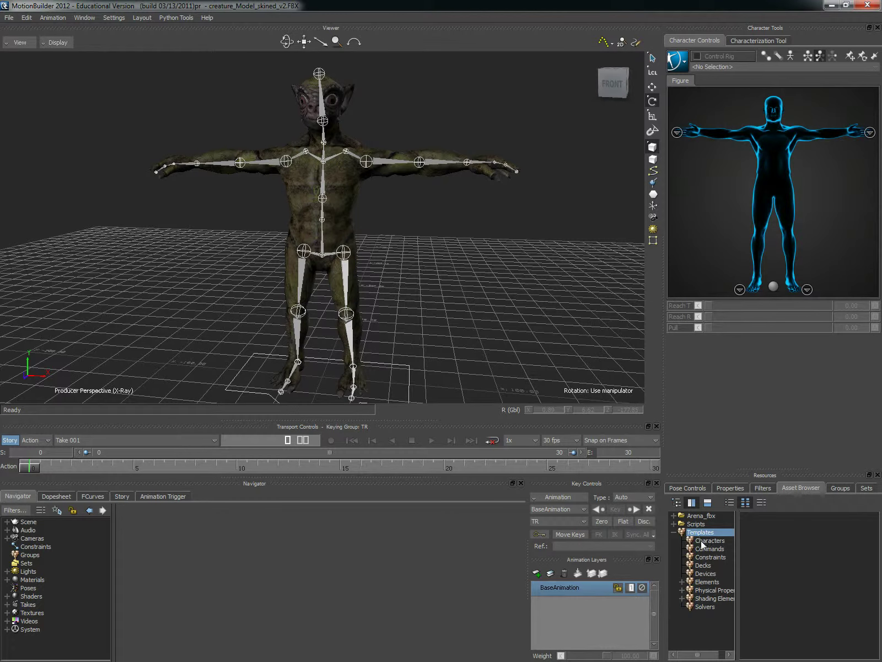
left_click(700, 541)
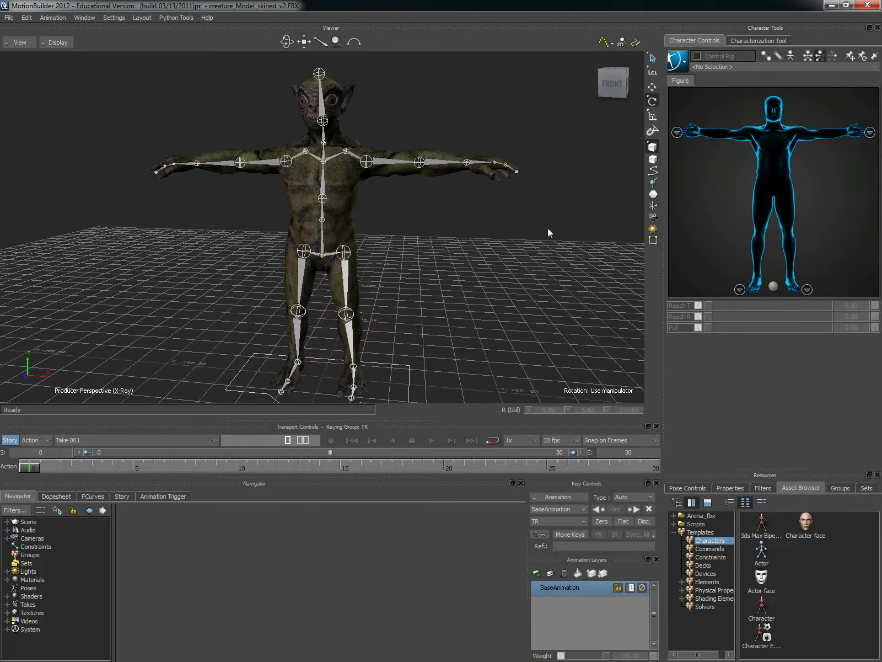
scroll(541, 238, "down", 2)
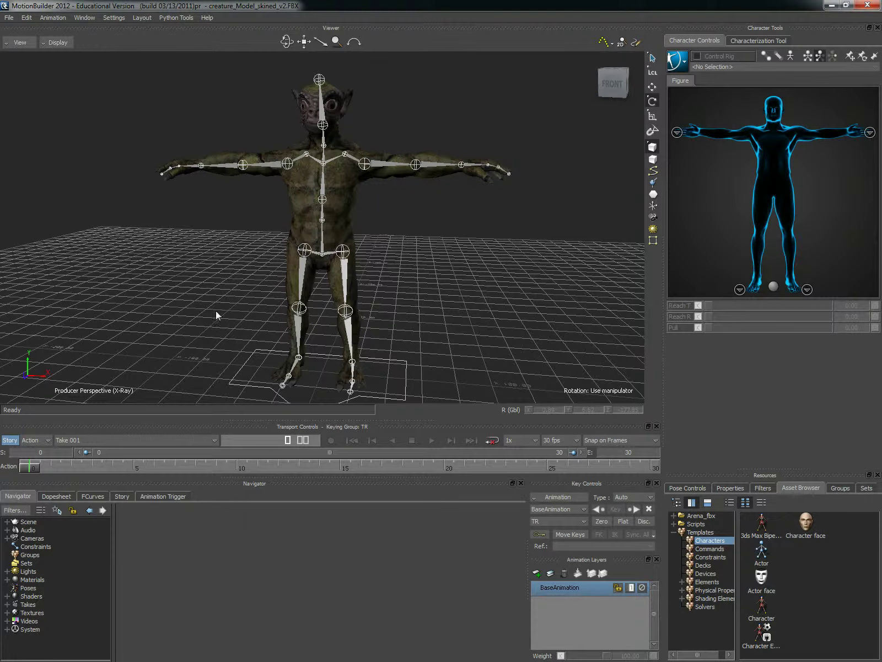
scroll(380, 248, "down", 2)
mouse_move(379, 249)
left_mouse_down("ctrl+shift")
mouse_move(353, 247)
mouse_move(376, 247)
left_mouse_up("ctrl+shift")
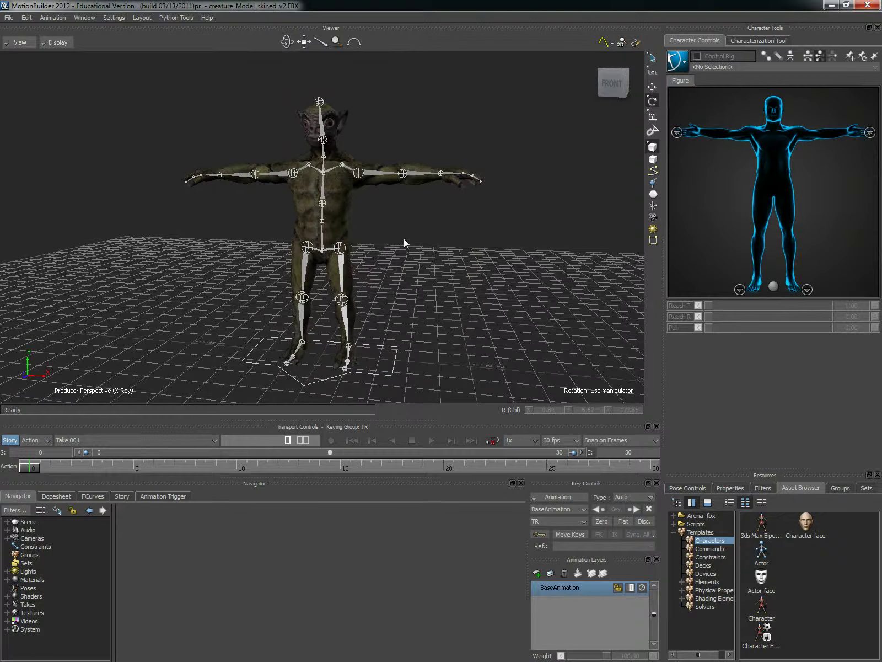
scroll(404, 239, "up", 1)
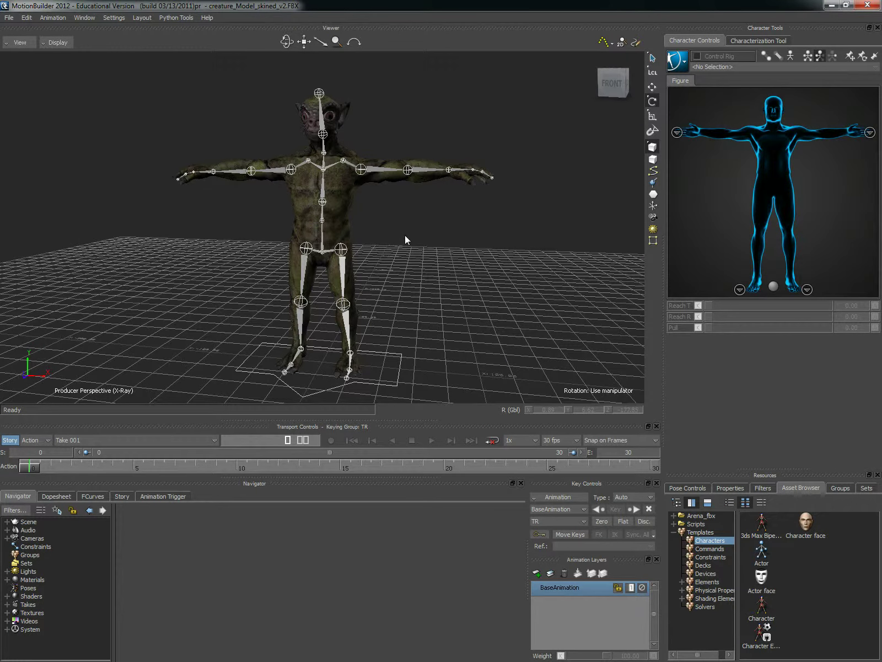
scroll(398, 236, "up", 1)
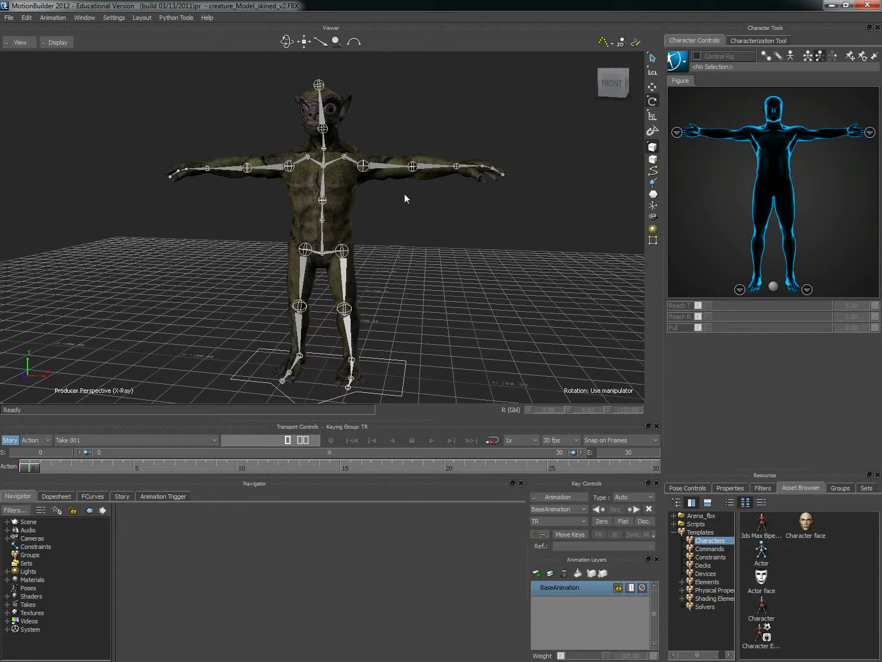
scroll(405, 198, "down", 1)
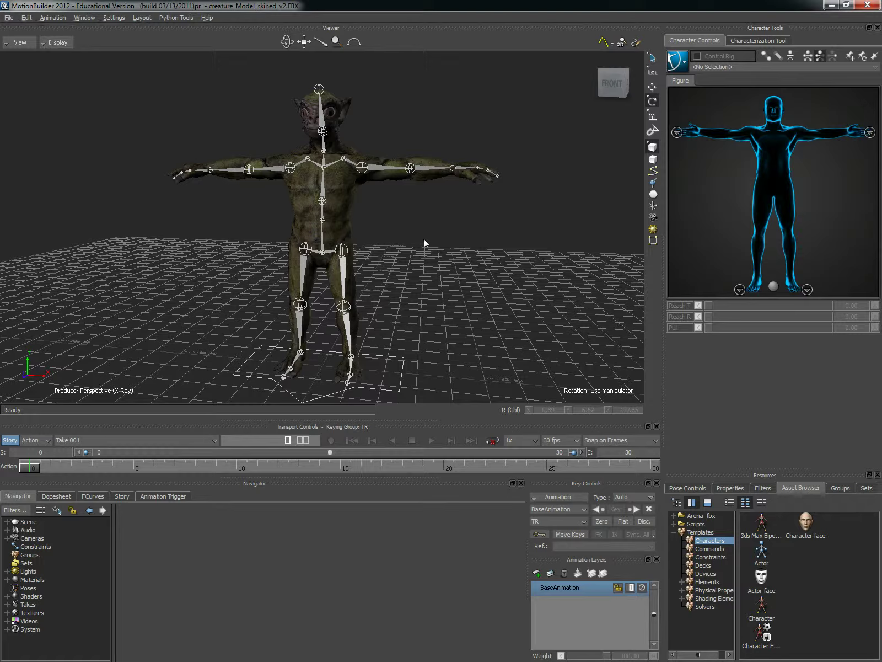
Apply the Character template to the creature's Hips_Cre bone and characterize it as a biped
left_click_drag(423, 238, 508, 281, "ctrl+shift")
left_click(771, 603)
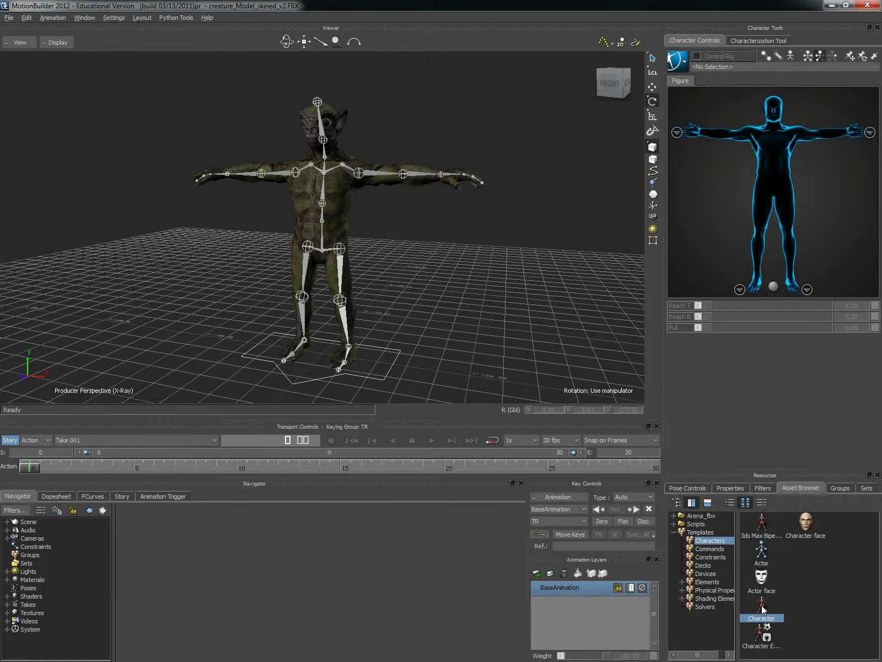
left_click_drag(763, 609, 325, 253)
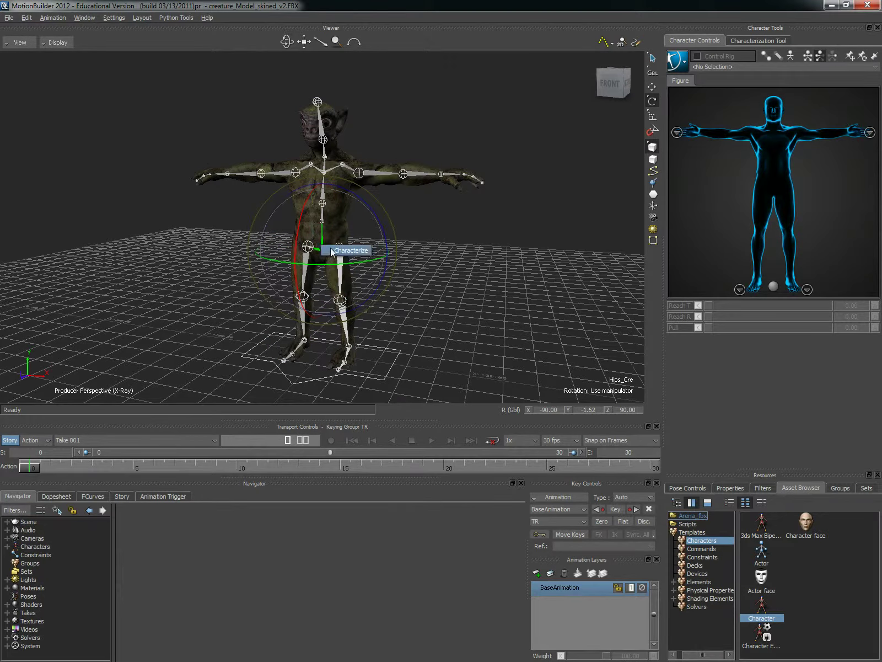
left_click(359, 252)
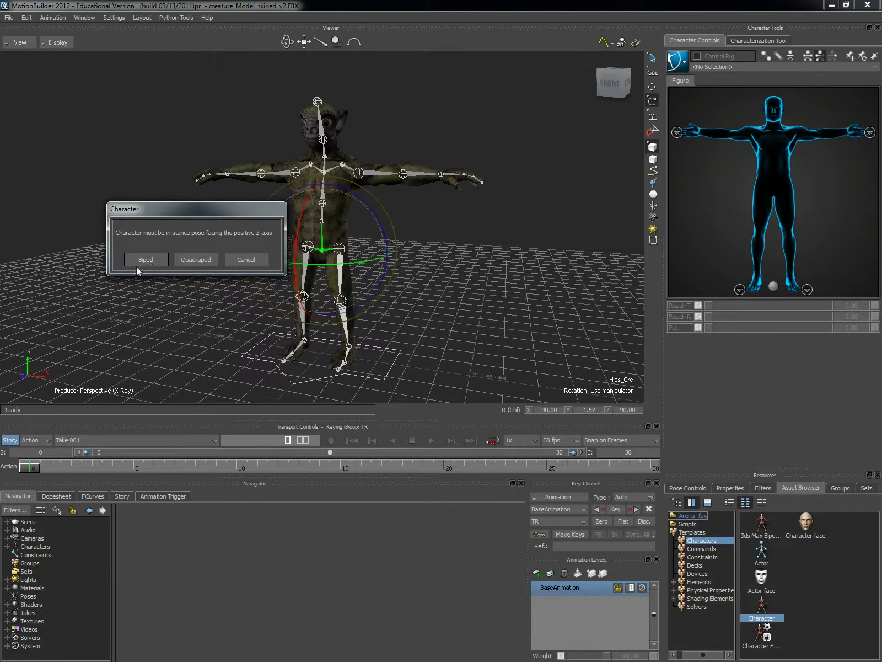
left_click(144, 259)
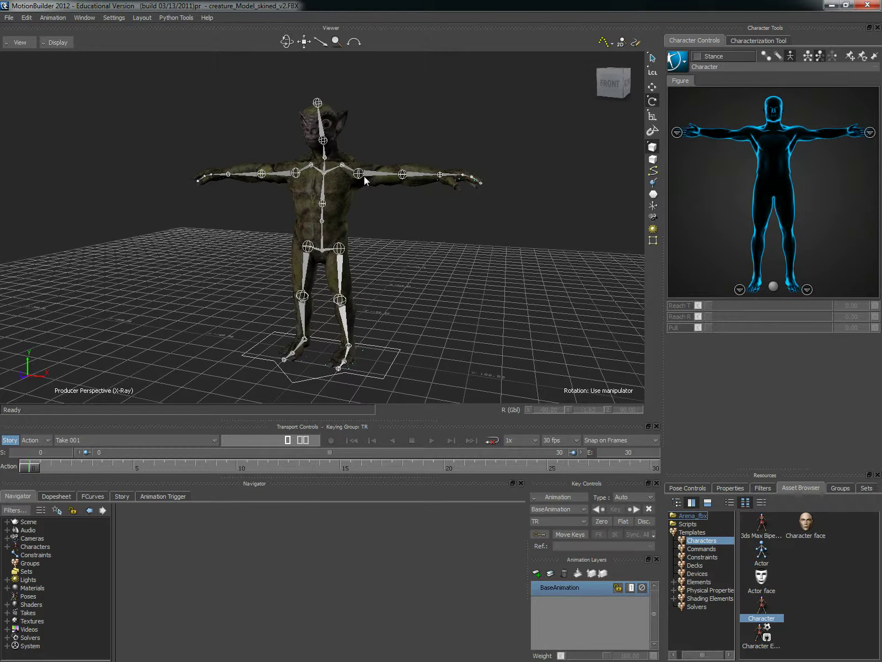
Open the new character's settings and plot it to an FK/IK control rig at 30 FPS with the Unroll rotation filter
left_click(7, 546)
left_click(7, 547)
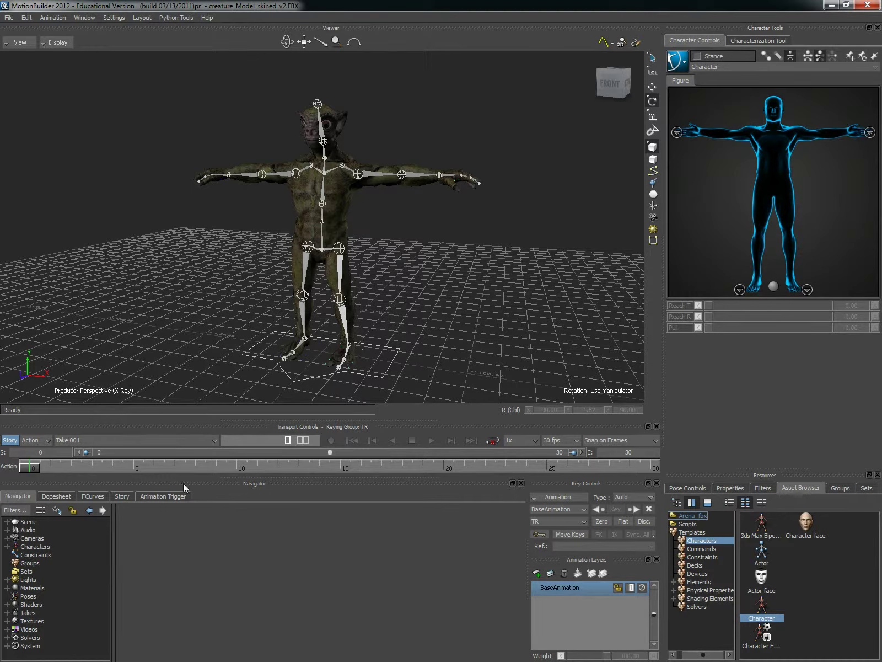
left_click(8, 546)
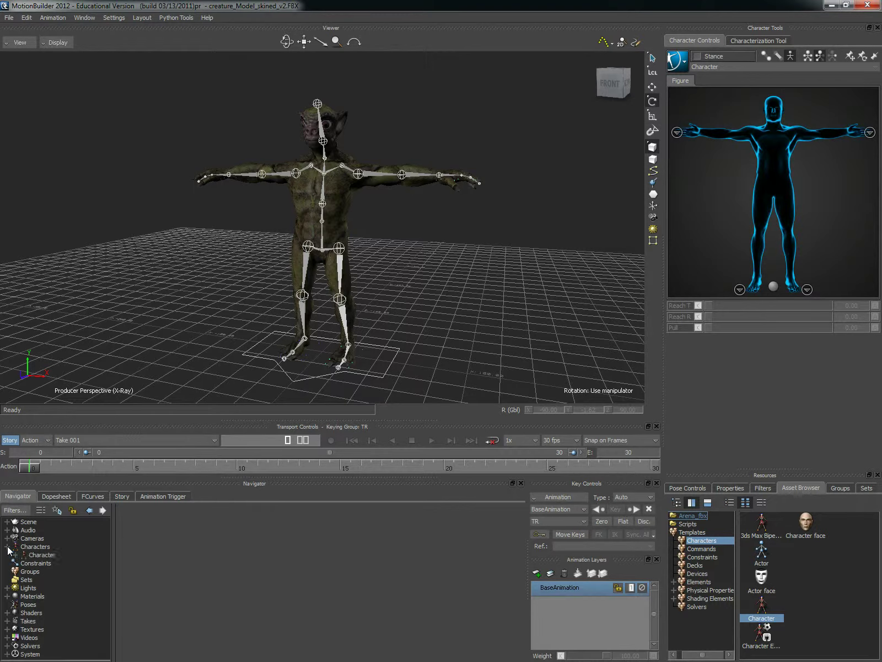
double_click(41, 554)
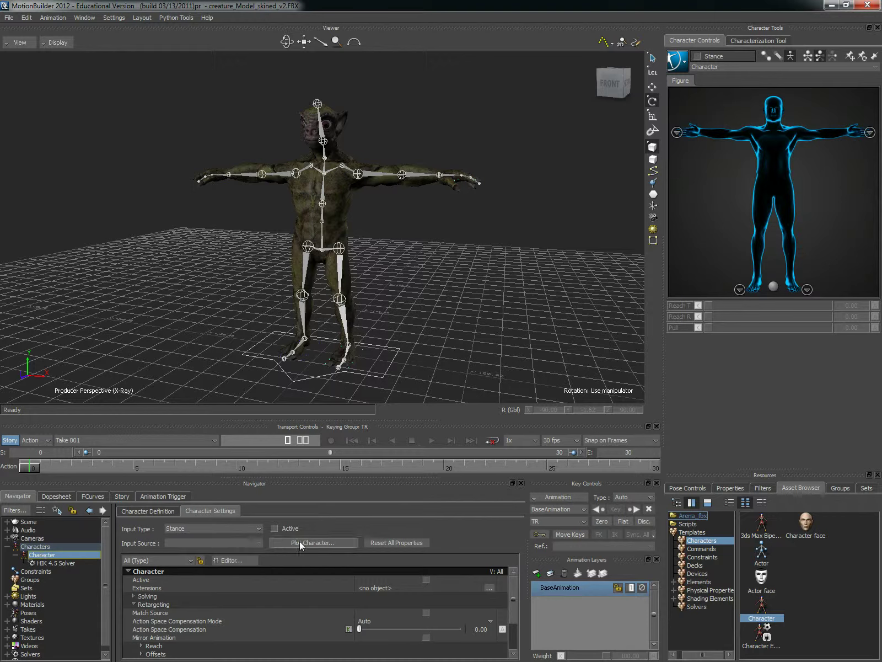
left_click(332, 542)
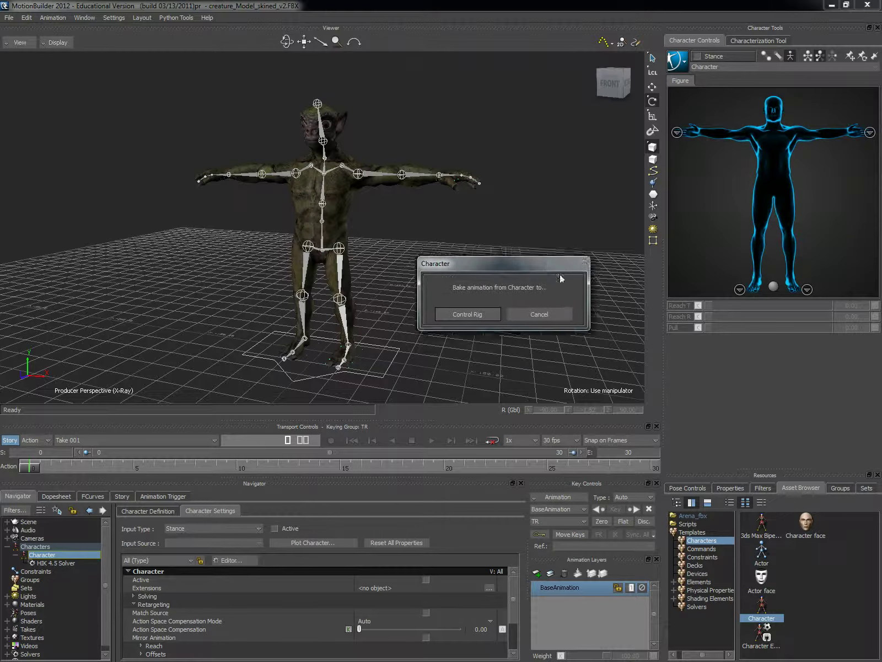
left_click(479, 339)
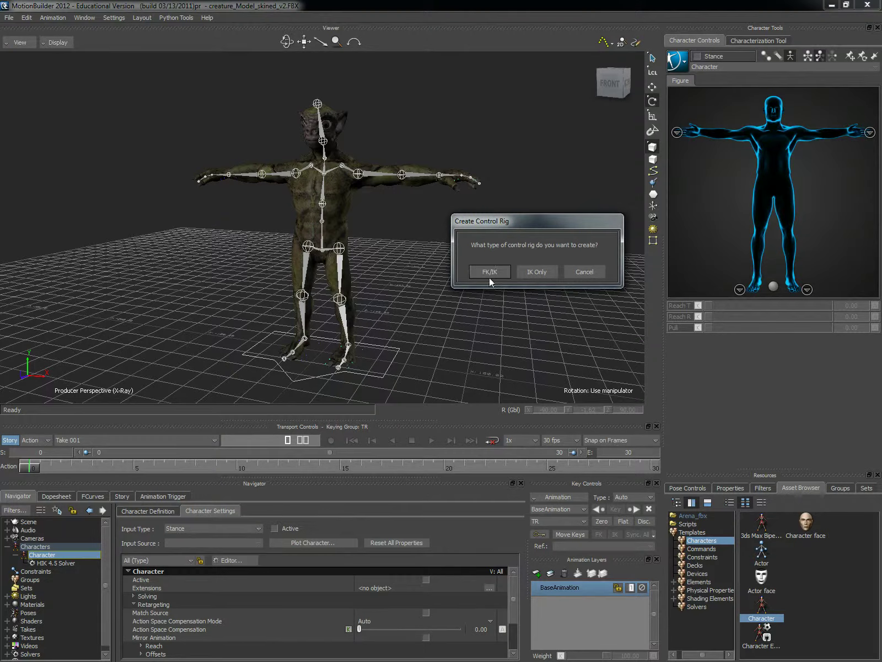
left_click(489, 272)
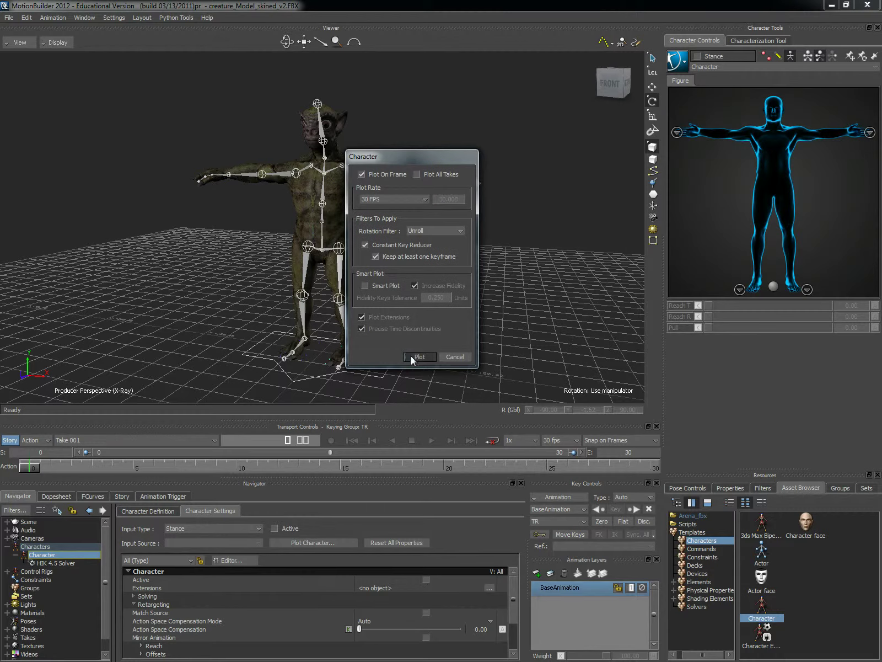
left_click(411, 356)
Test-move the hips effector down to about 67 on global Y, undo it, and display models only in the viewer
mouse_move(466, 287)
left_mouse_down("ctrl+shift")
mouse_move(451, 296)
mouse_move(398, 286)
mouse_move(502, 283)
mouse_move(455, 293)
mouse_move(461, 277)
left_mouse_up("ctrl+shift")
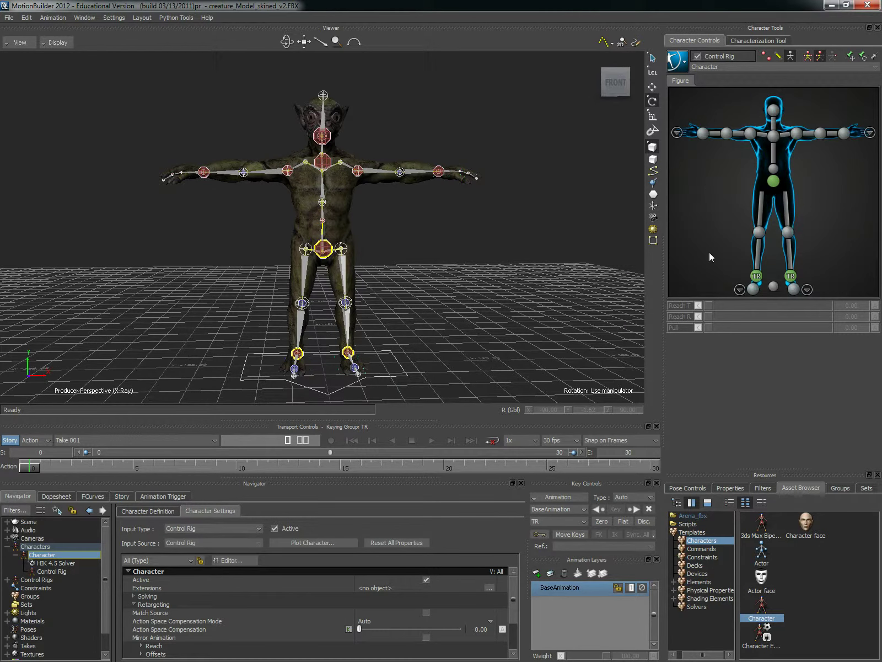
left_click(775, 183)
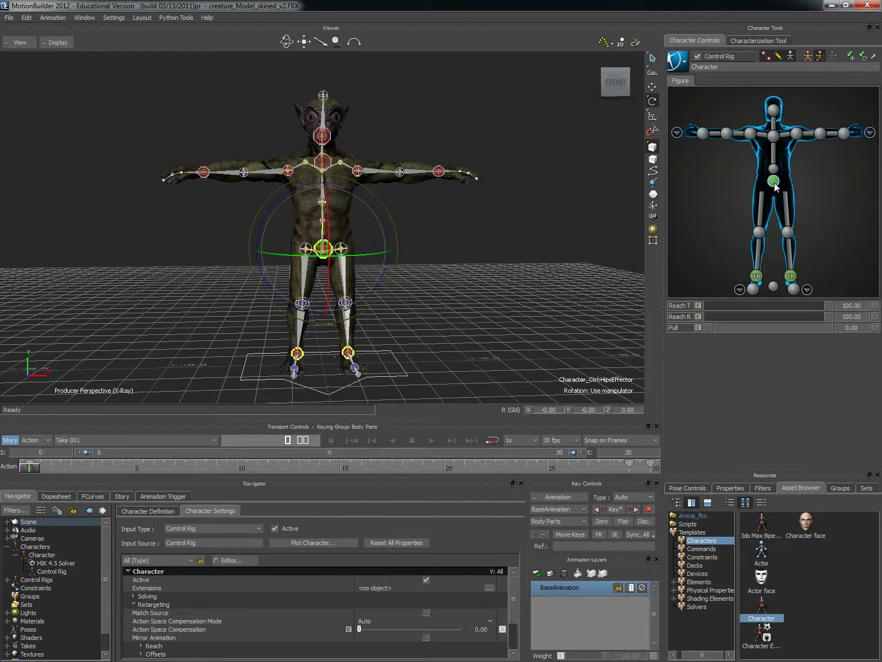
left_click(653, 87)
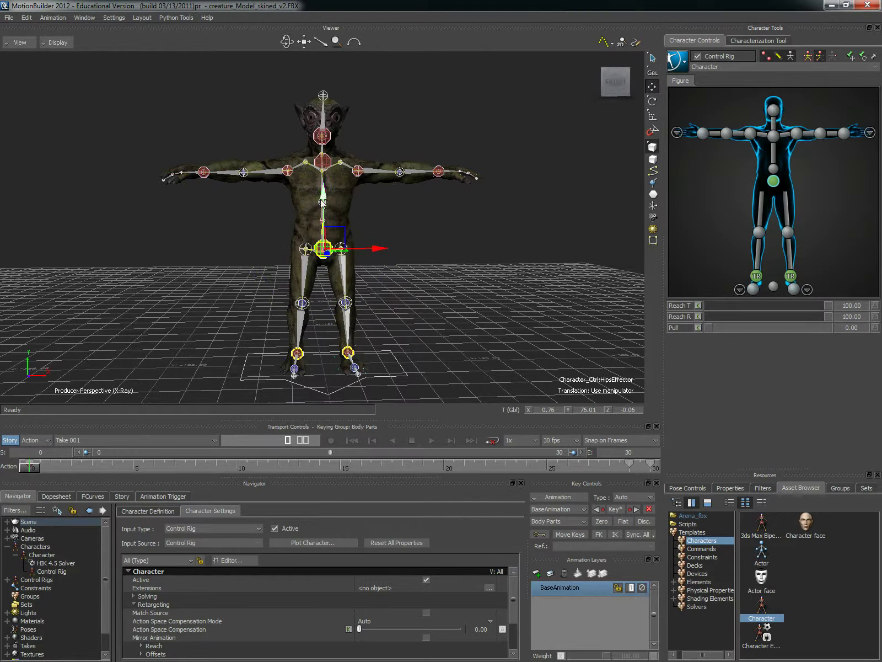
left_click_drag(323, 203, 345, 207)
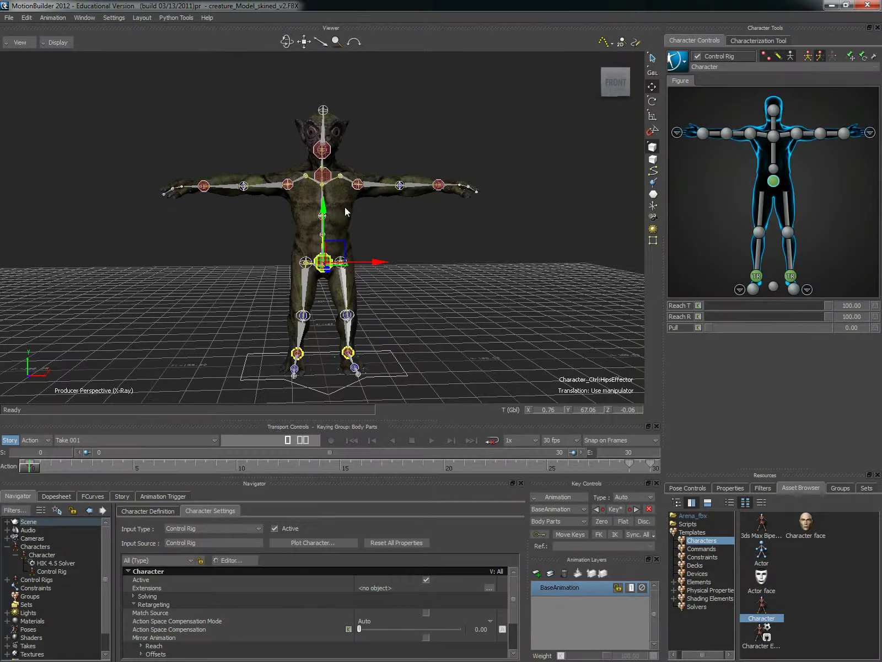
key("ctrl+a")
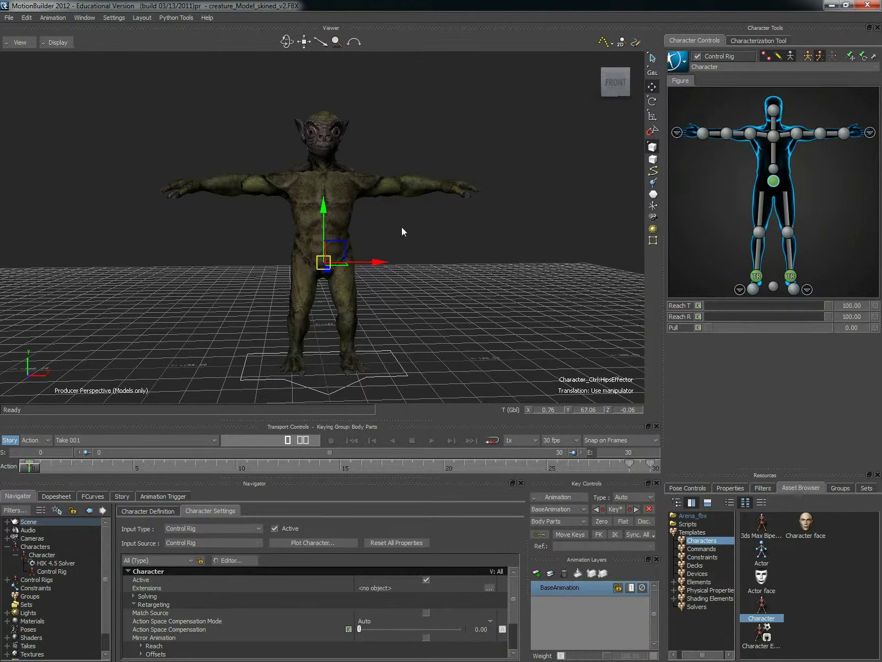
left_click_drag(408, 223, 381, 222, "ctrl+shift")
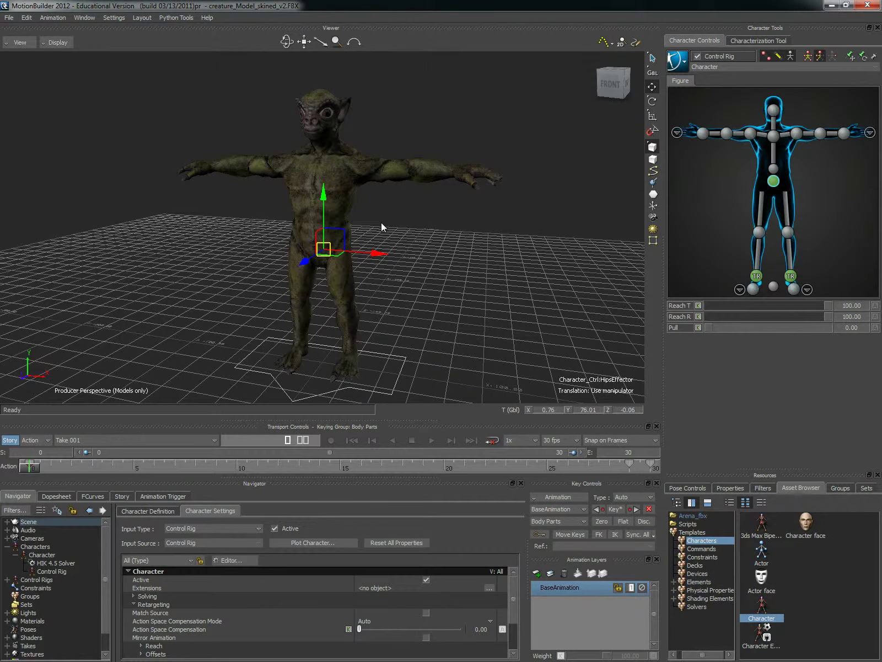
Try rotating the right shoulder effector to check the arm's deformation, and undo the rotation
left_click(750, 133)
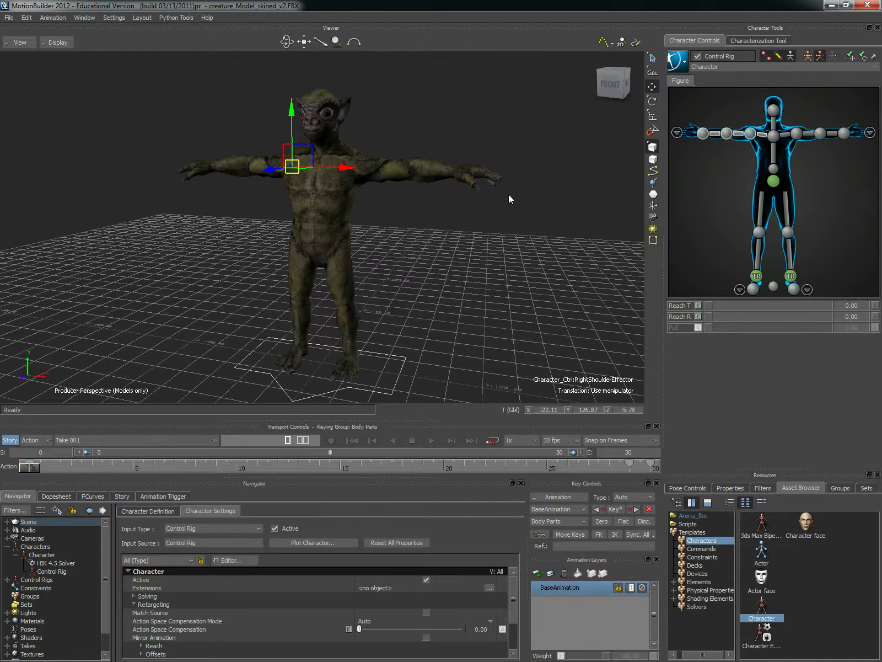
left_click(652, 101)
left_click_drag(558, 121, 392, 242, "ctrl+shift")
left_click_drag(351, 138, 230, 194)
key("ctrl+z")
key("ctrl+z")
left_click_drag(464, 224, 410, 240, "ctrl+shift")
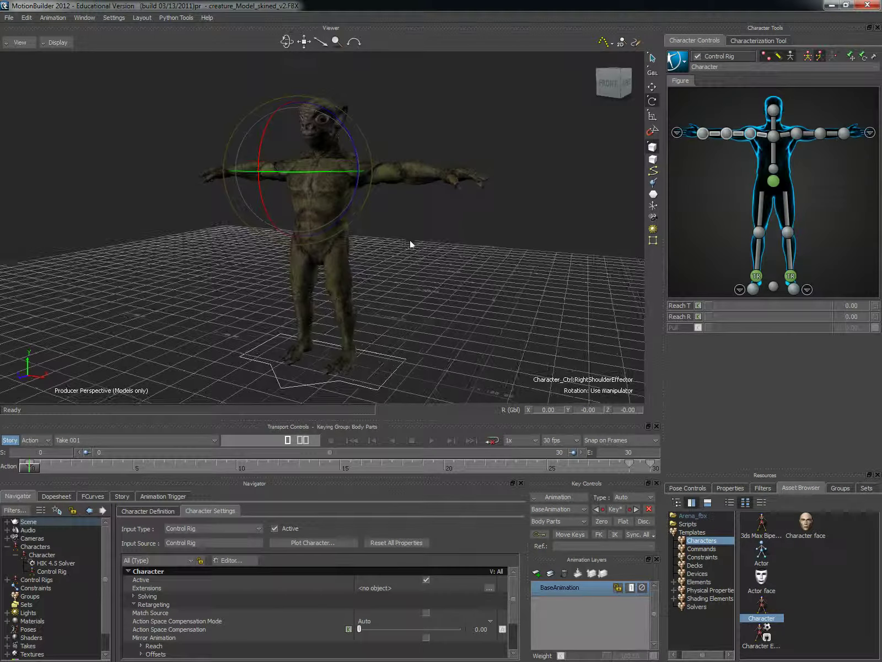
Save the scene as creature_Model_skined_chris_v2 in binary FBX format in the export folder, with media embedded and the default save options
left_click(10, 18)
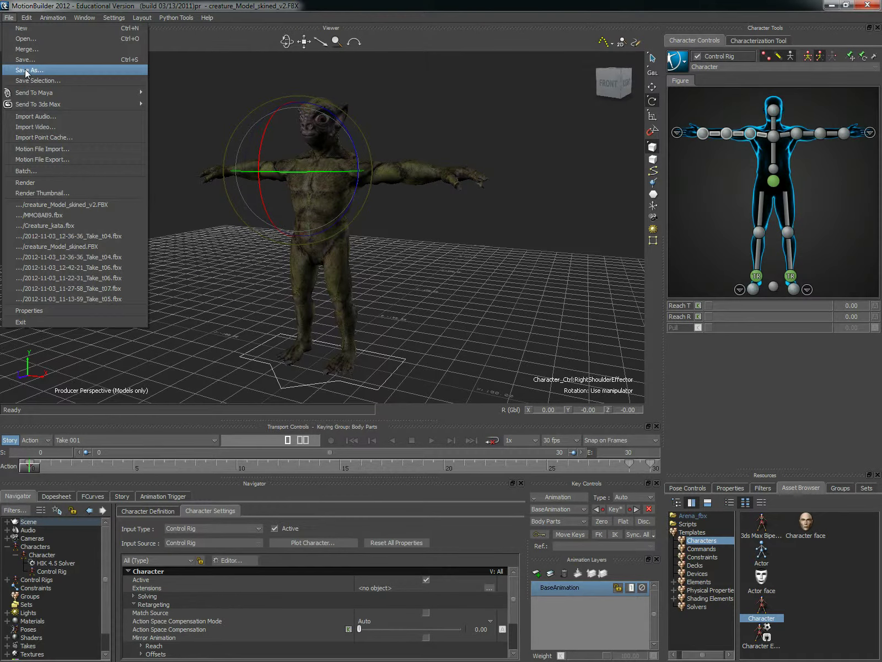
left_click(24, 70)
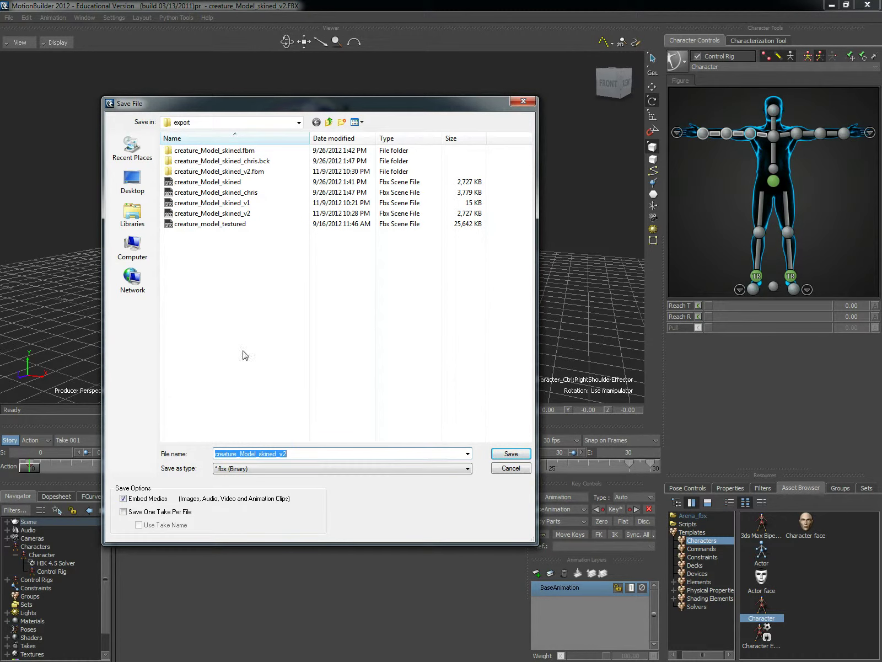
left_click(294, 455)
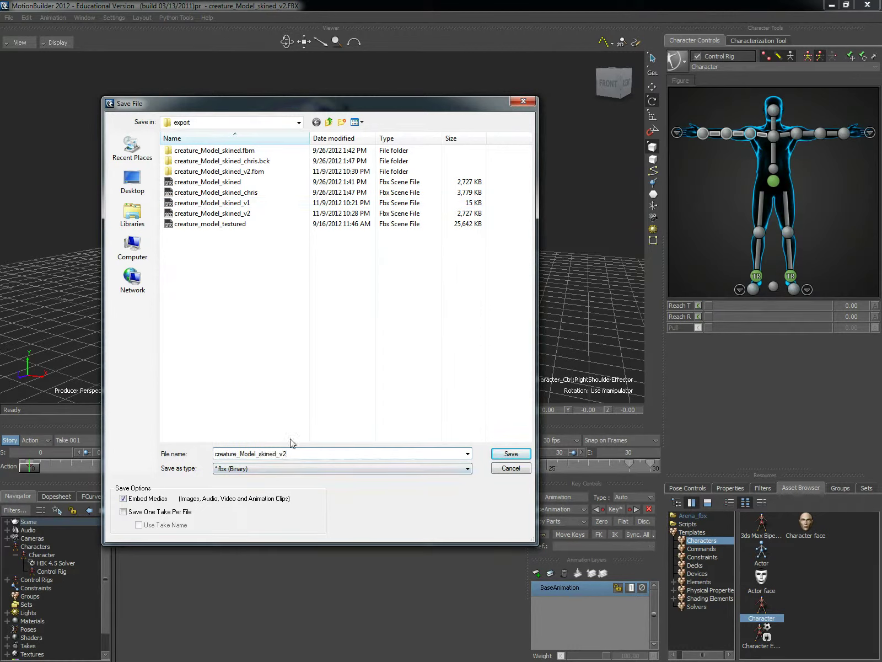
key("BackSpace")
key("BackSpace")
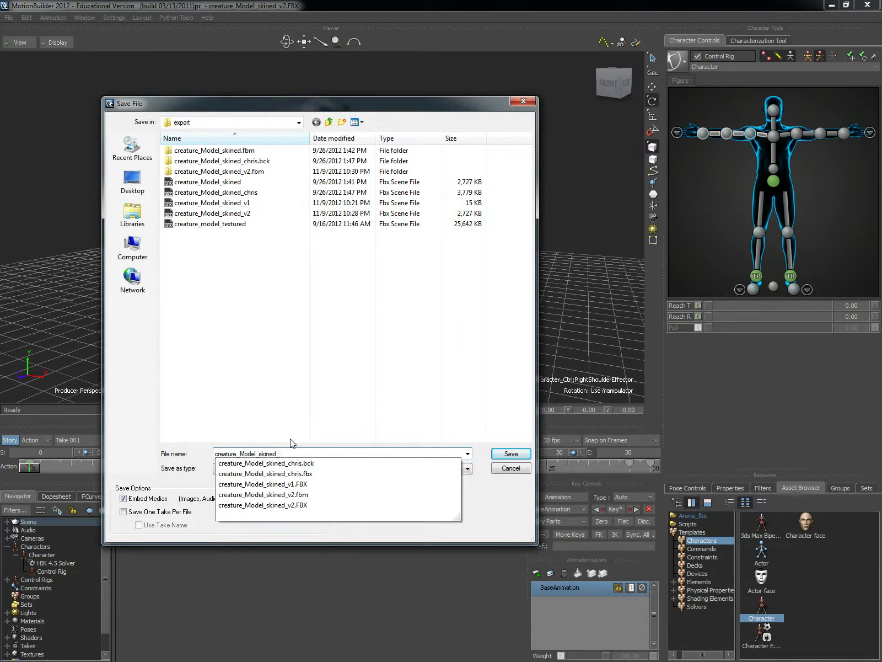
type("chris")
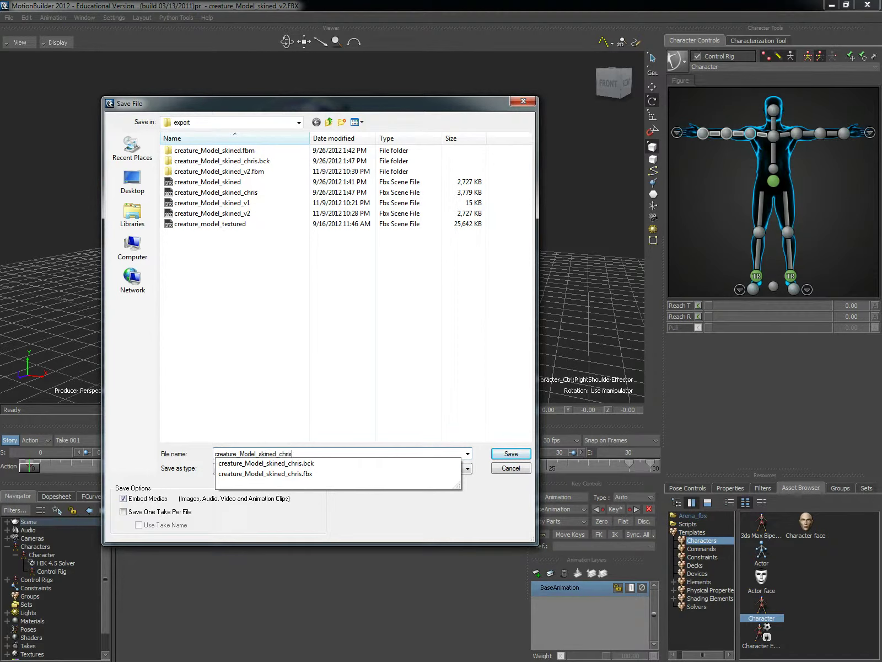
type("_v2")
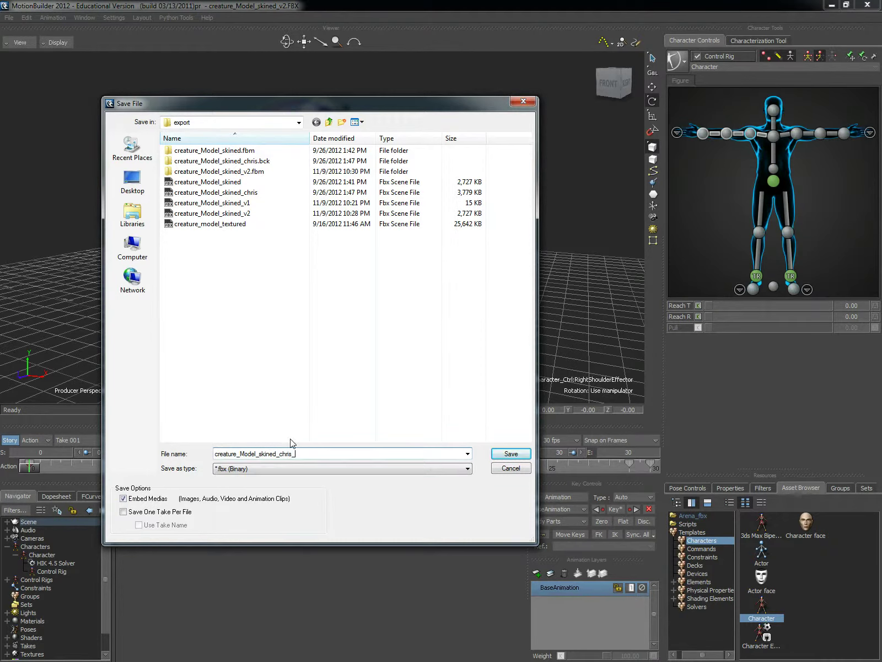
left_click(508, 453)
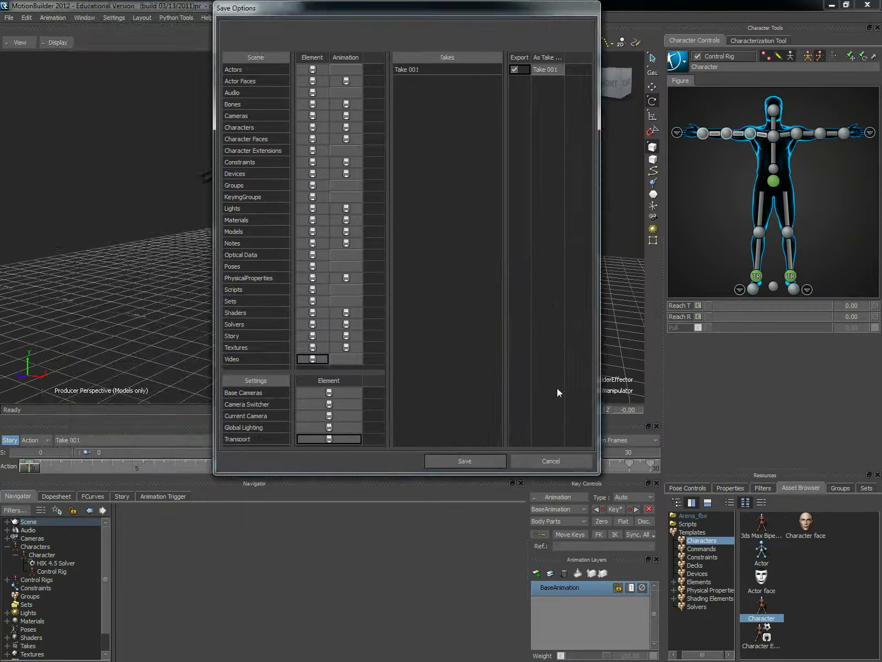
left_click(472, 459)
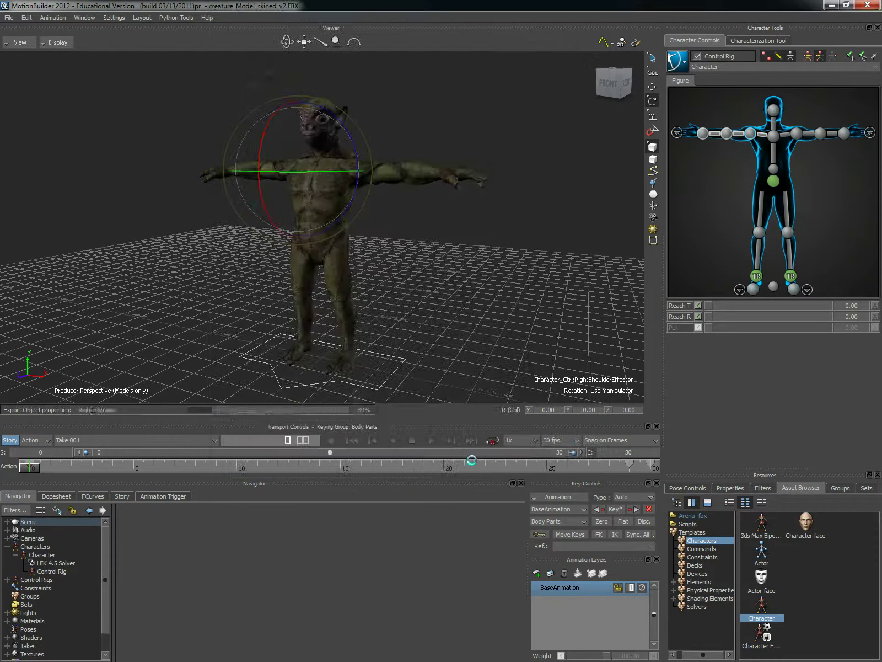
Collapse the Templates folder among the available assets
left_click_drag(485, 219, 503, 263, "ctrl+shift")
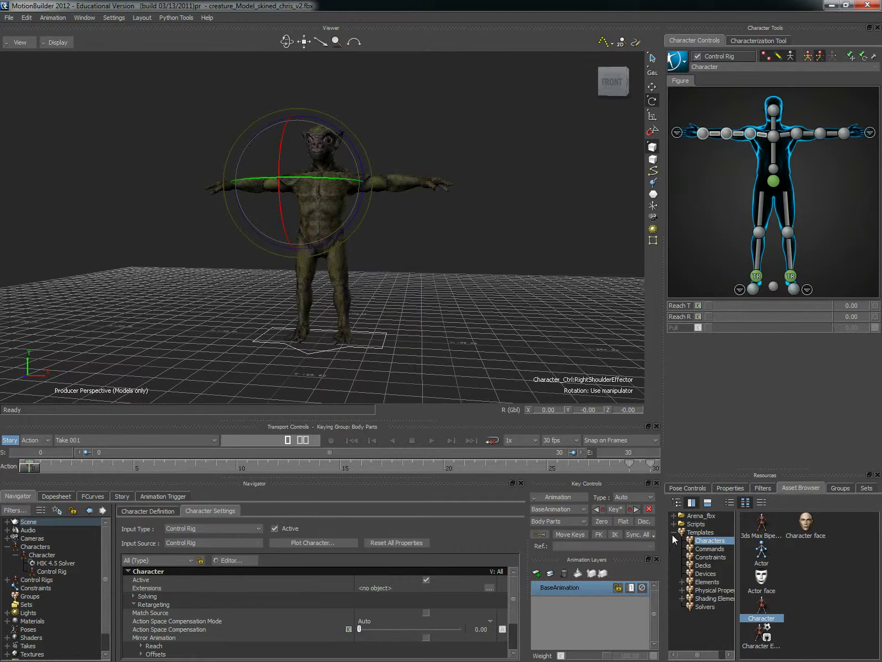
left_click(673, 532)
left_click(10, 18)
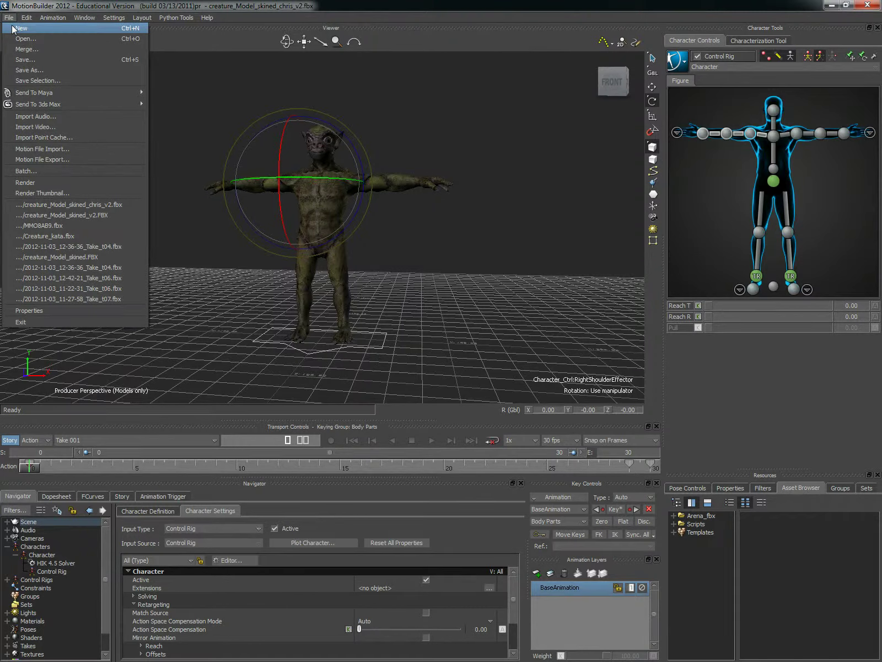
left_click(459, 208)
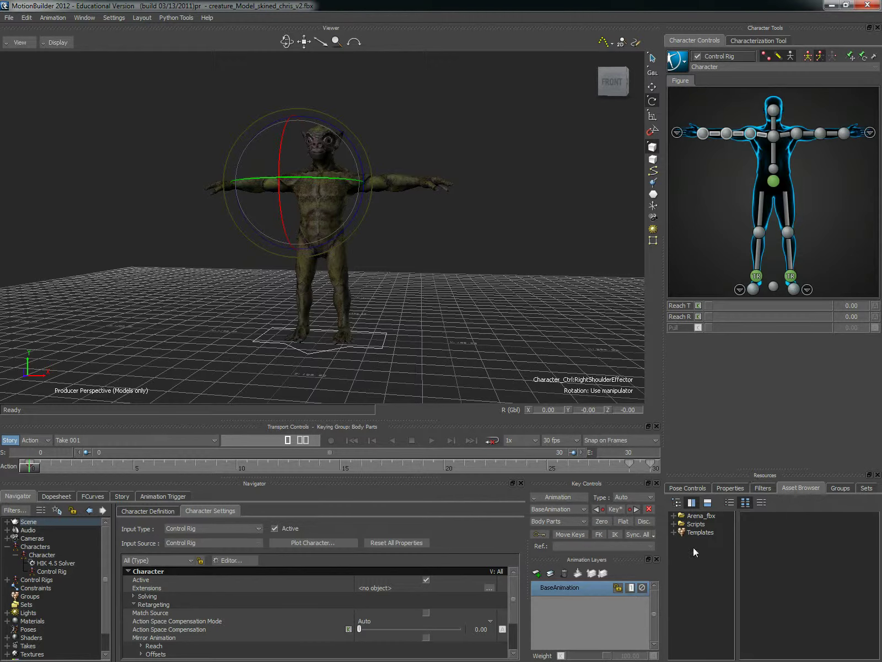
left_click_drag(328, 311, 422, 292, "ctrl+shift")
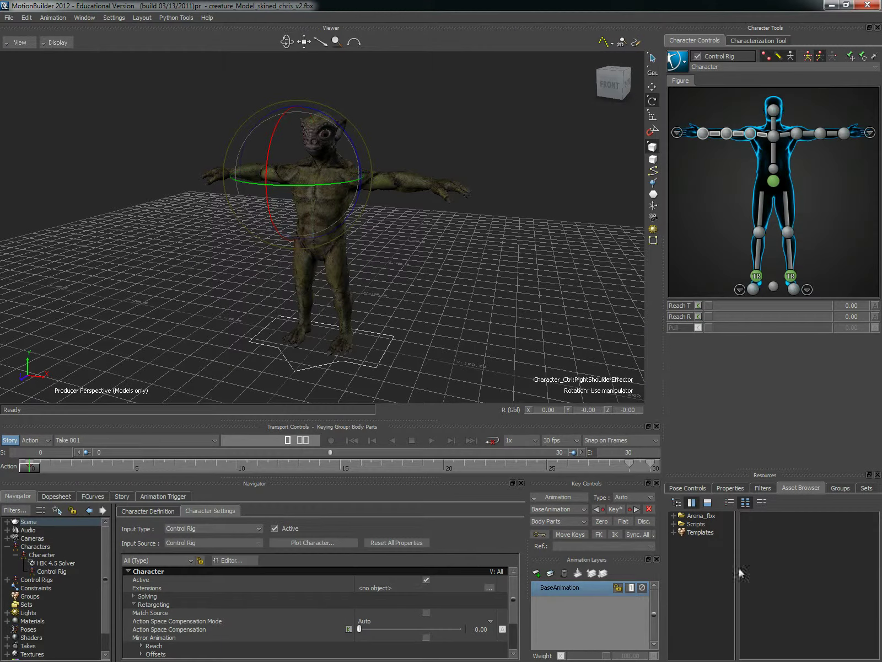
Start adding a favorite path to the asset library and expand Local Disk (C:) in the folder chooser
right_click(693, 547)
left_click(675, 547)
right_click(689, 547)
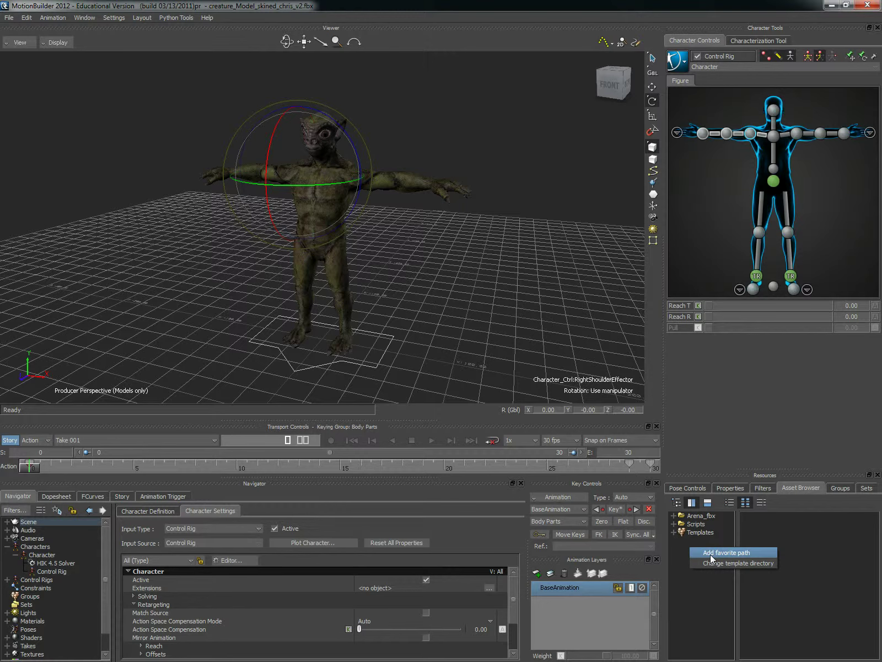
left_click(712, 554)
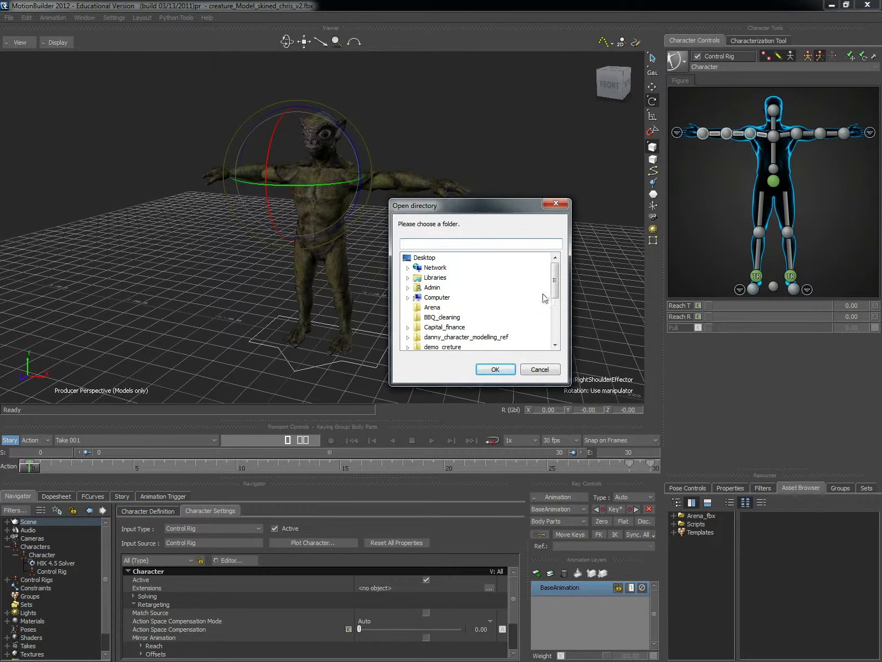
mouse_move(553, 291)
left_mouse_down()
mouse_move(554, 322)
mouse_move(554, 288)
left_mouse_up()
left_click(408, 298)
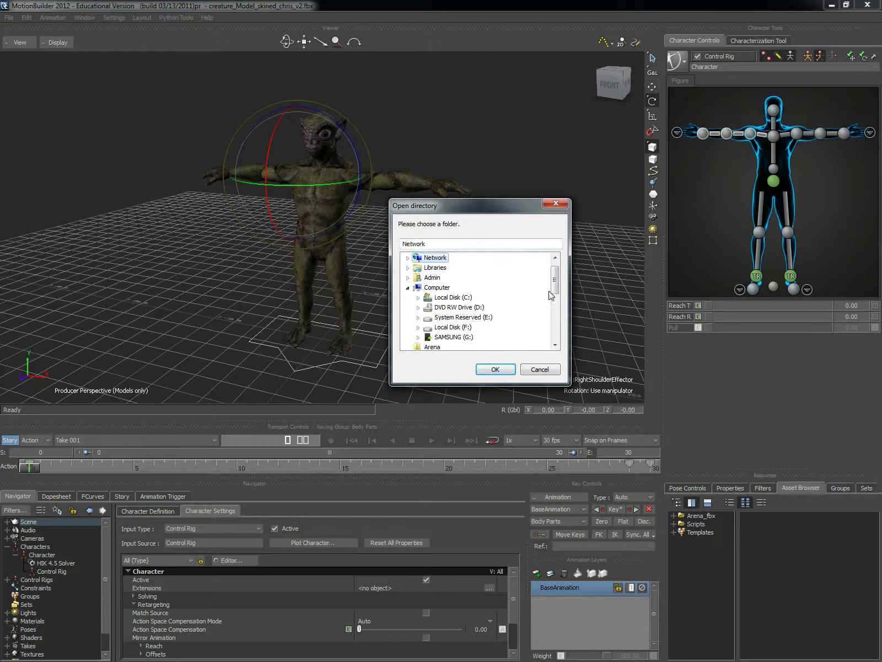
double_click(430, 298)
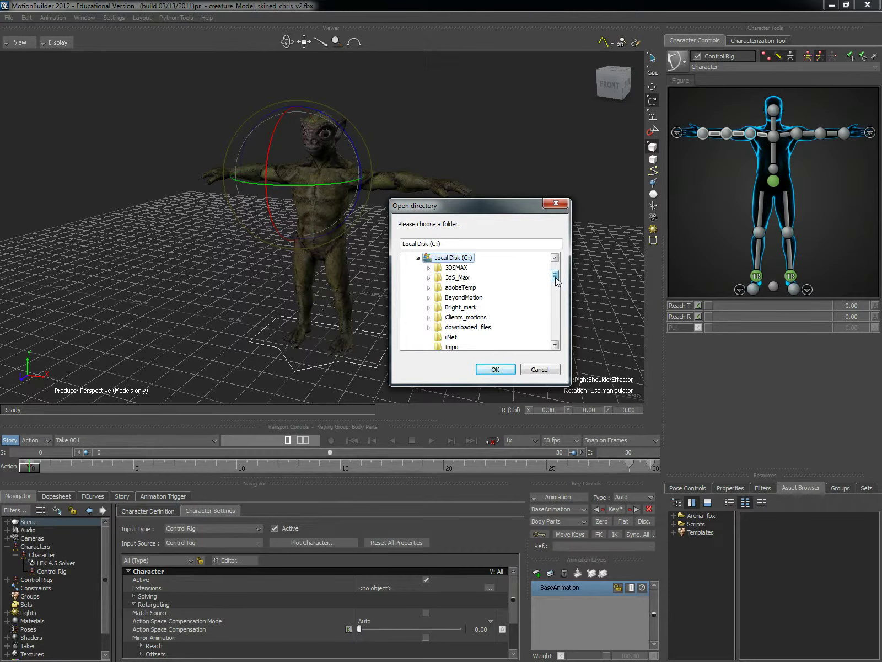
Add the ClipArt folder inside motion_builder_resource on Local Disk (C:) as a favorite path in the asset library
left_click(555, 345)
left_click(555, 345)
left_click(555, 345)
left_click(555, 346)
left_click(555, 345)
left_click(554, 345)
left_click(554, 345)
left_click(477, 337)
left_click(429, 338)
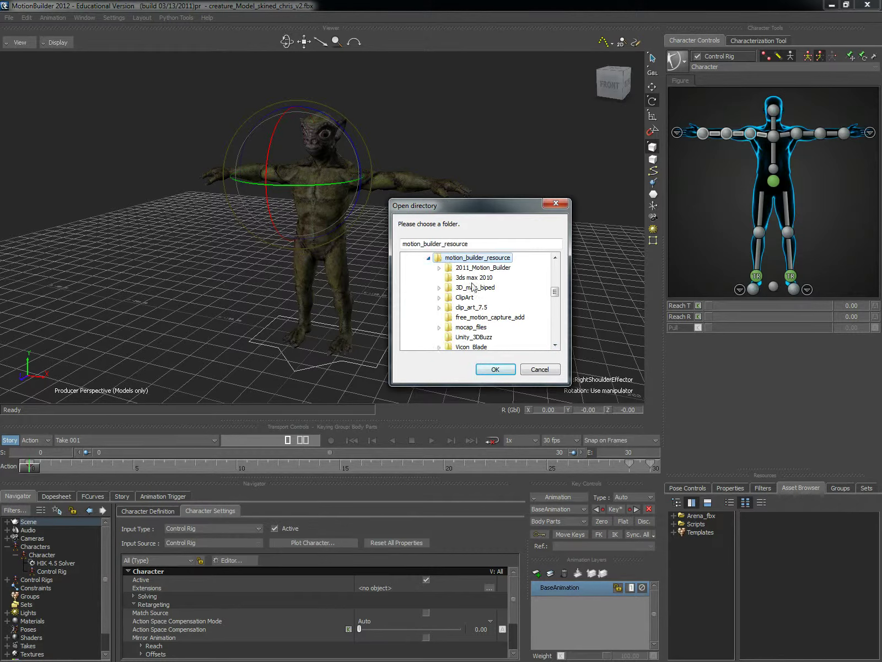
left_click(478, 307)
left_click(467, 298)
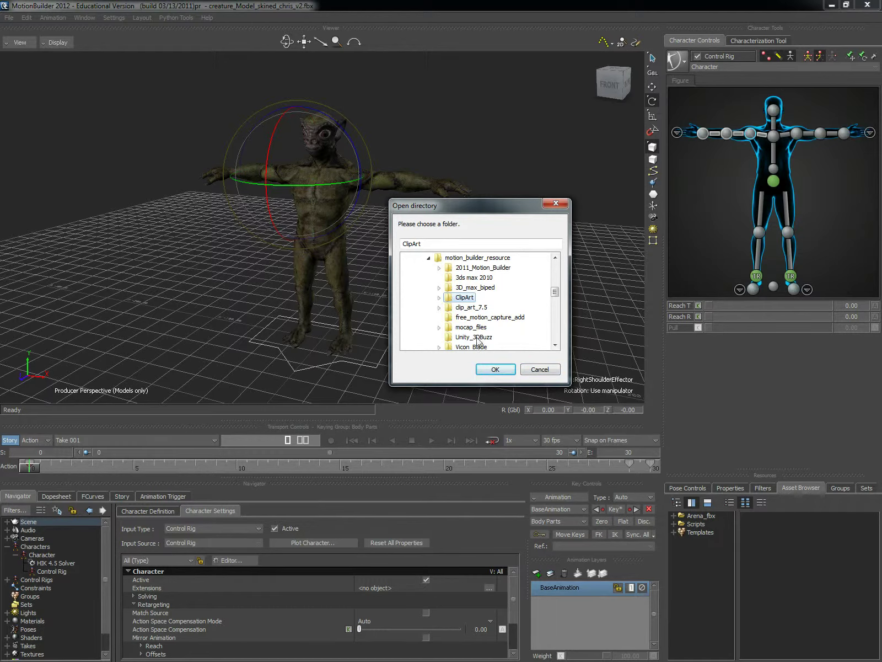
left_click(496, 369)
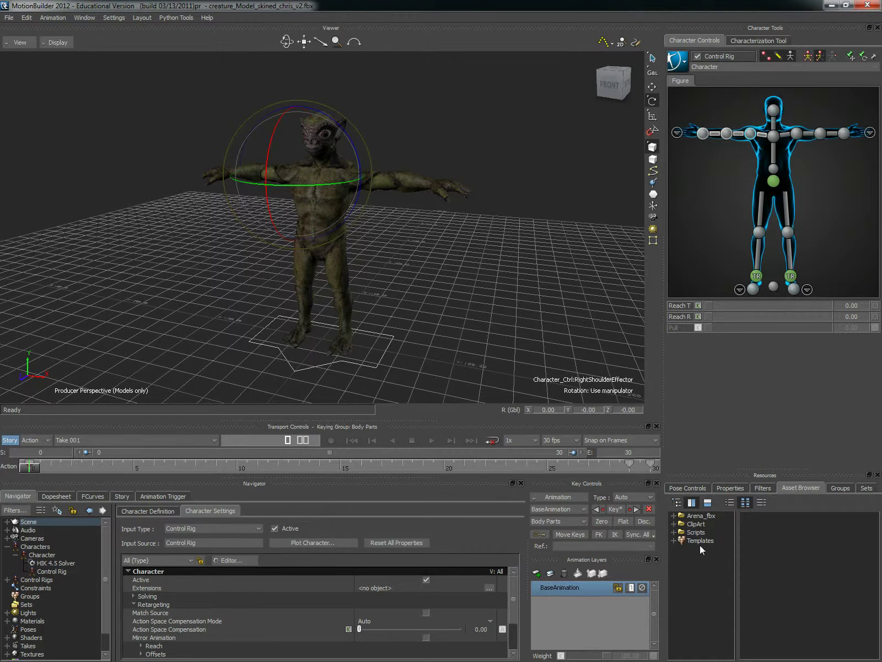
Expand the ClipArt library and browse its Characters folder and the female and generic motion clips
left_click(673, 524)
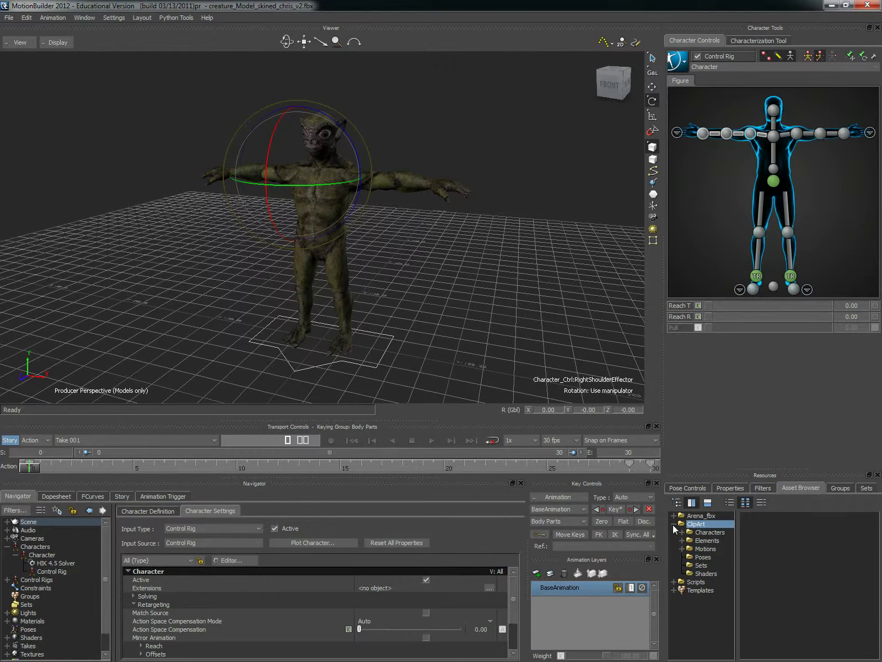
left_click(701, 532)
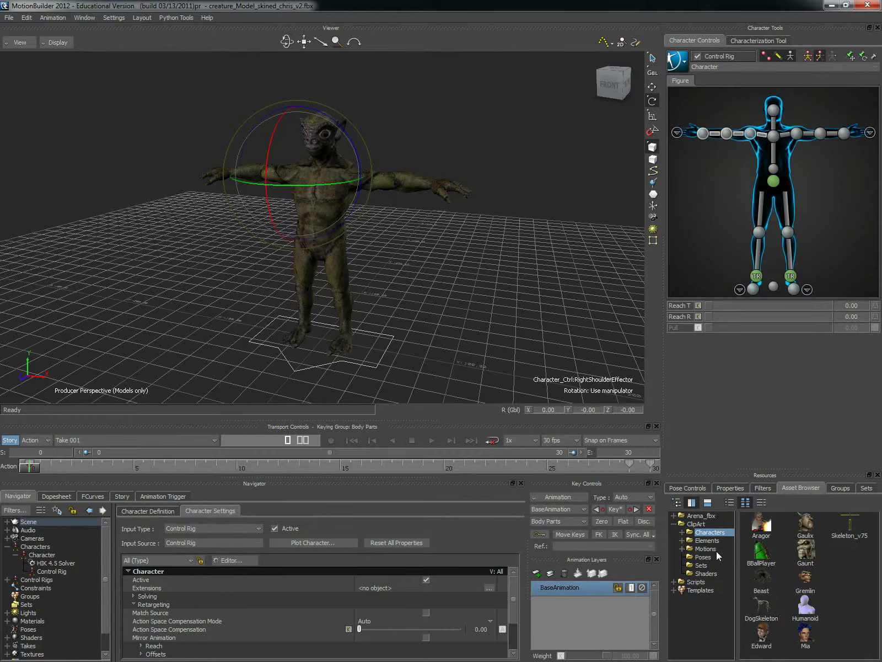
left_click(705, 548)
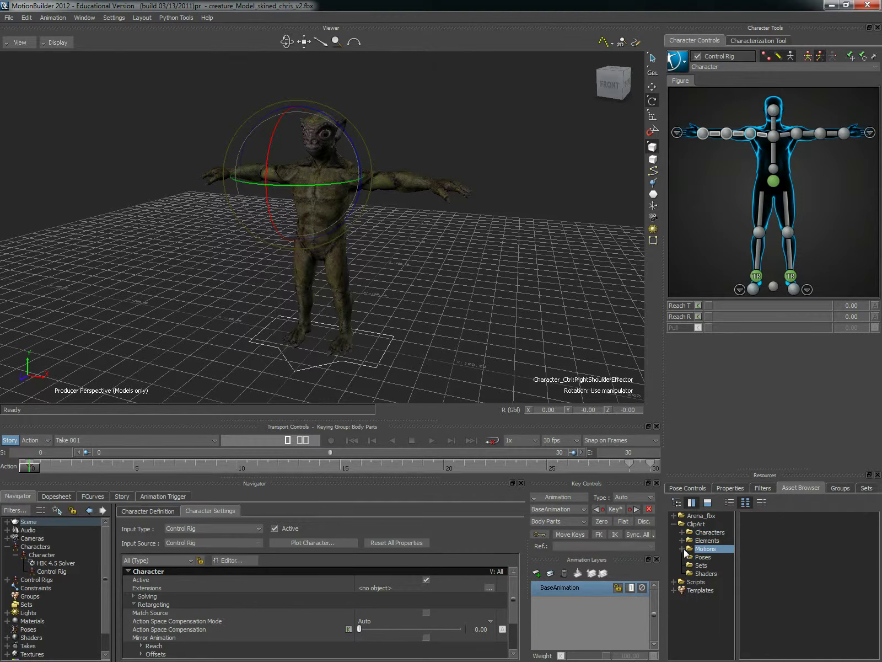
left_click(683, 549)
left_click(713, 558)
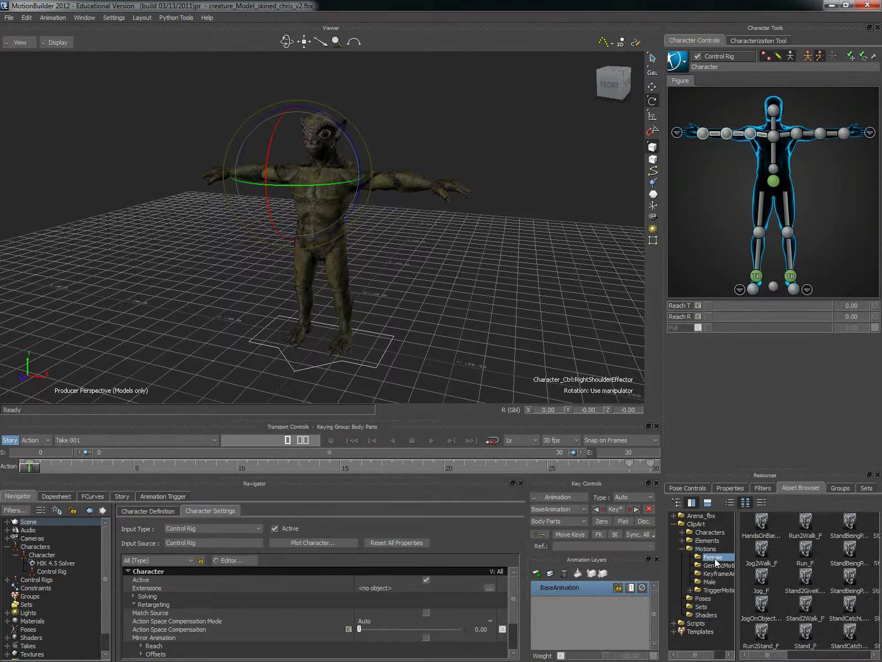
left_click(796, 660)
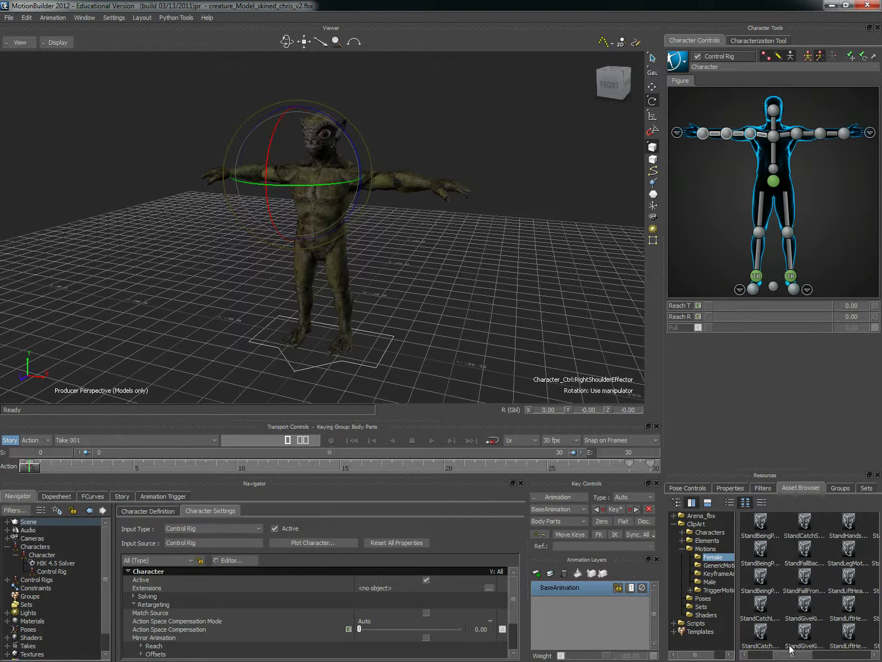
scroll(418, 269, "down", 2)
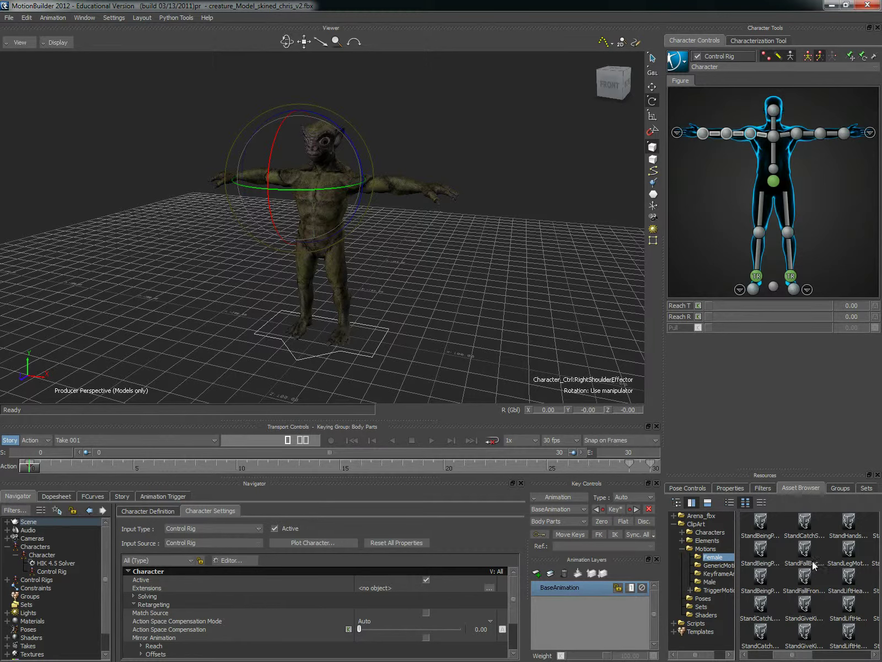
left_click(728, 566)
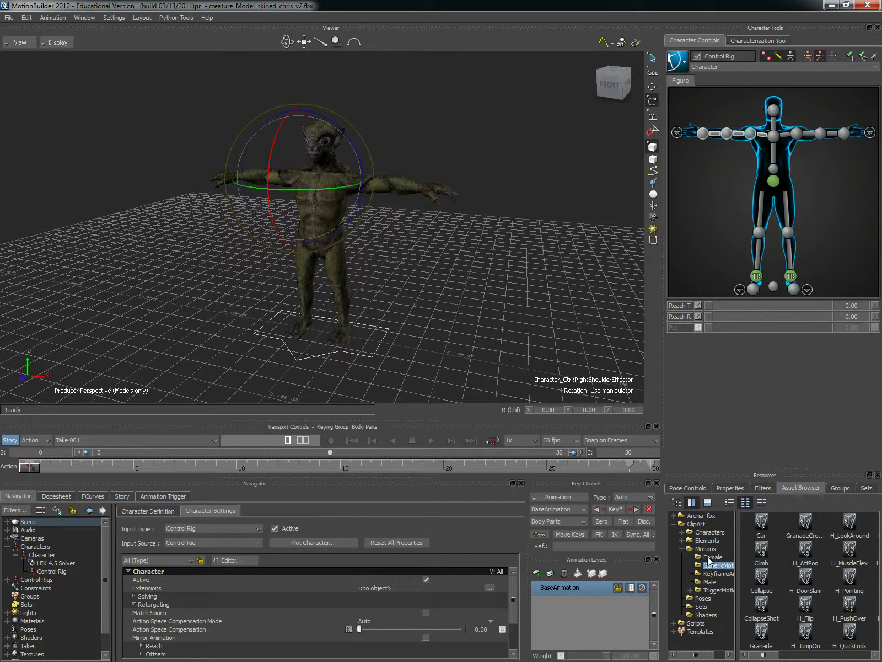
left_click(710, 558)
Merge the StandAroundArmsSwinging_M clip from the Male motions folder into the scene with all takes
left_click(718, 583)
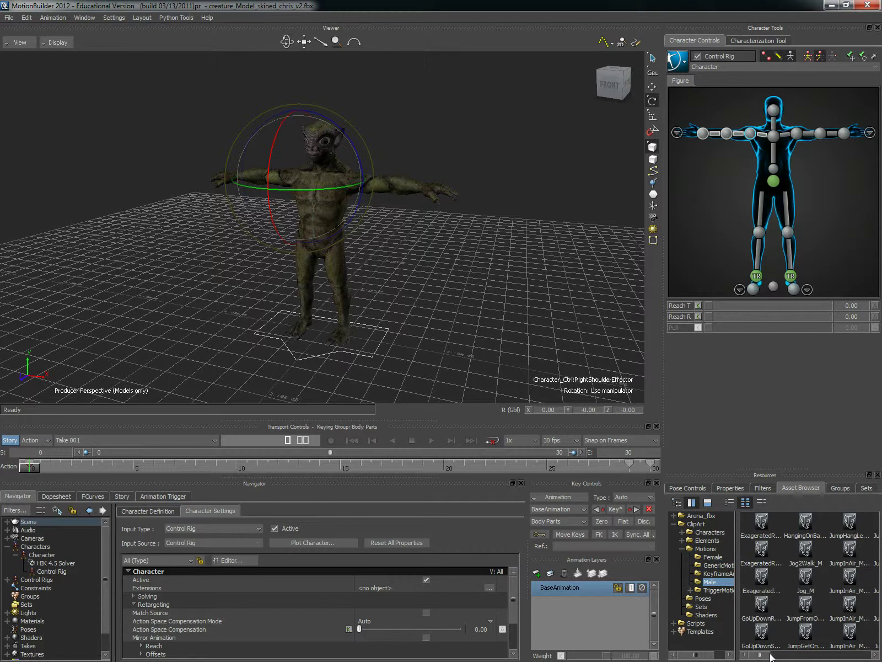
left_click_drag(771, 656, 773, 657)
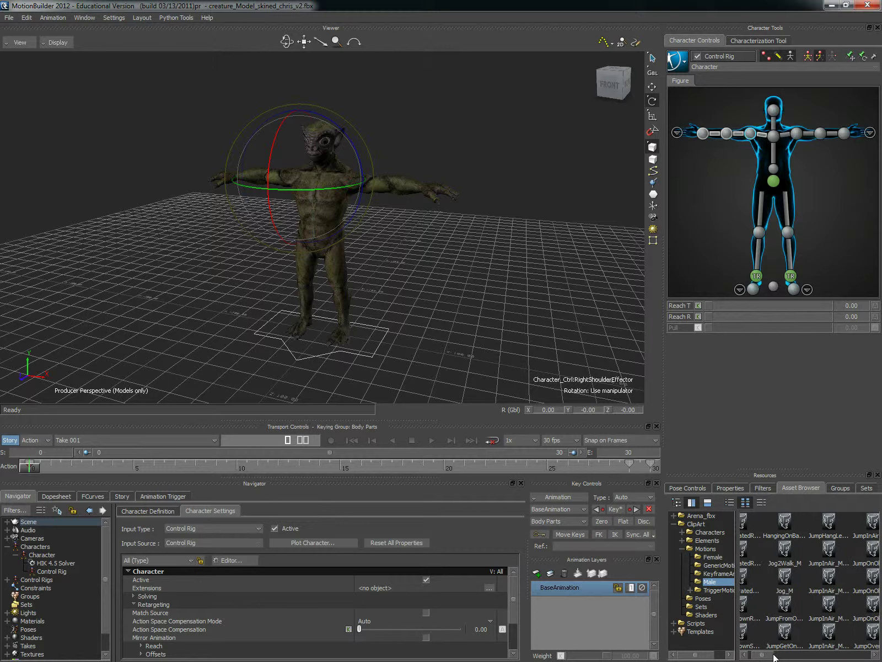
left_click_drag(772, 657, 813, 657)
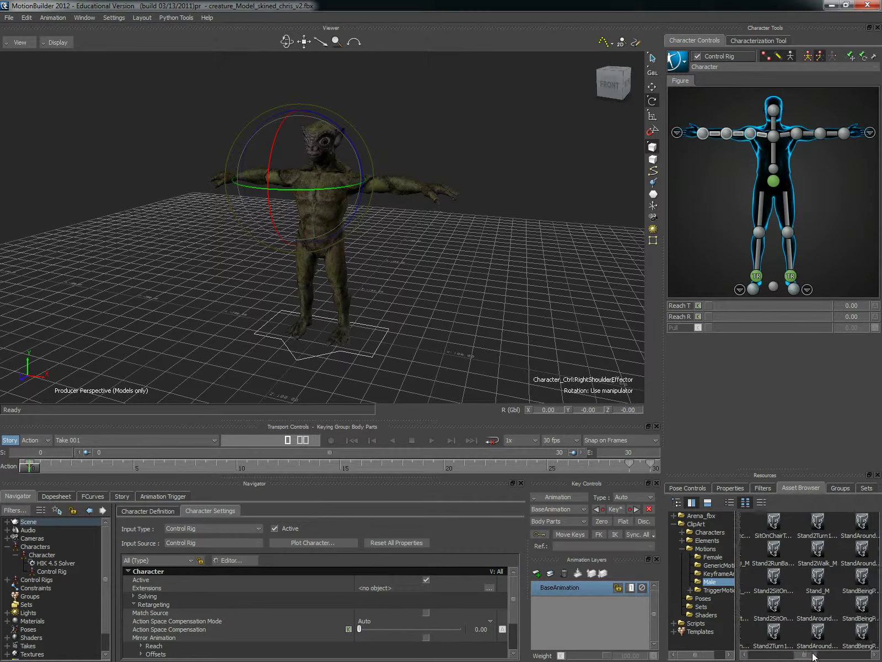
left_click(815, 585)
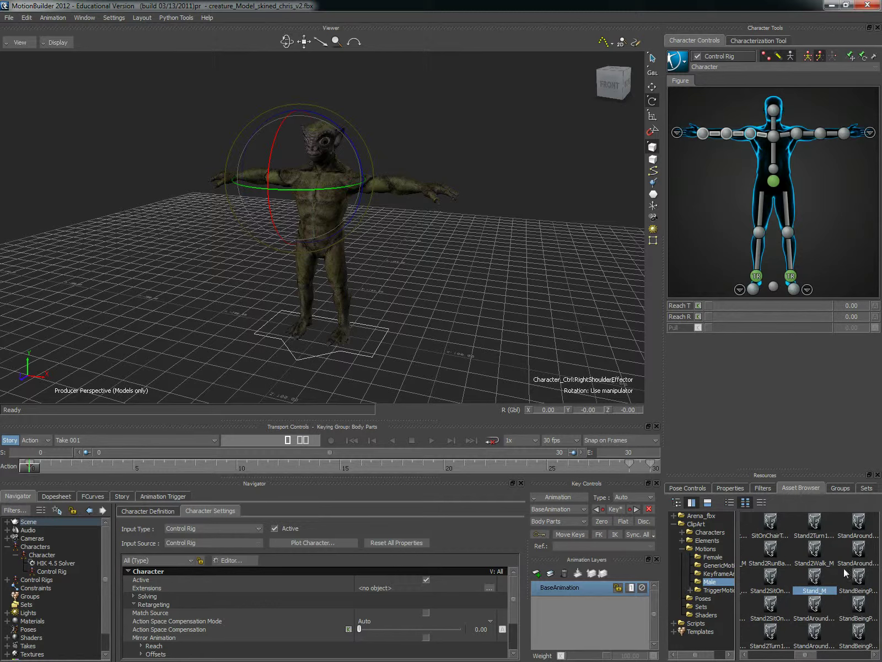
left_click(820, 616)
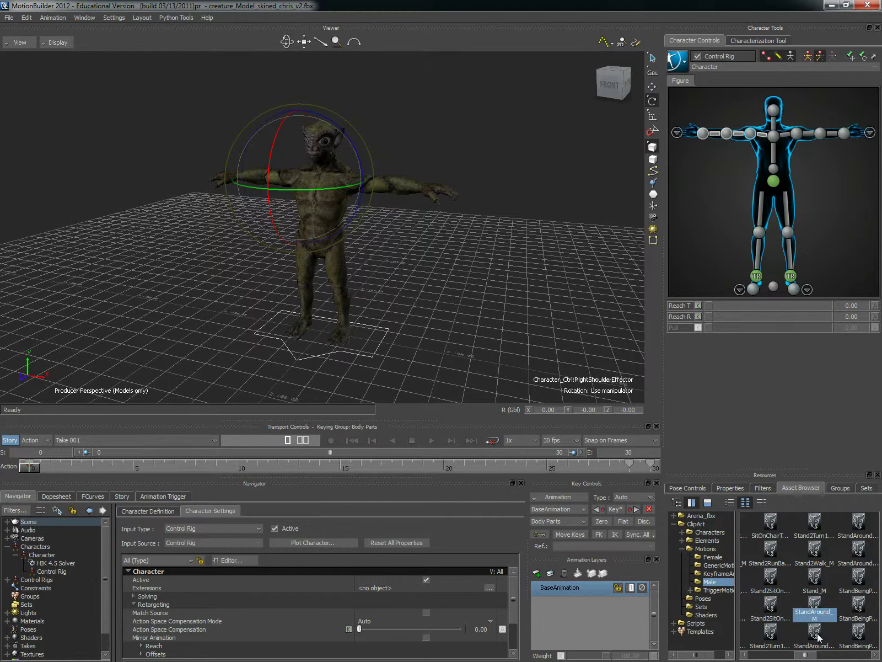
left_click_drag(812, 659, 441, 260)
left_click(804, 633)
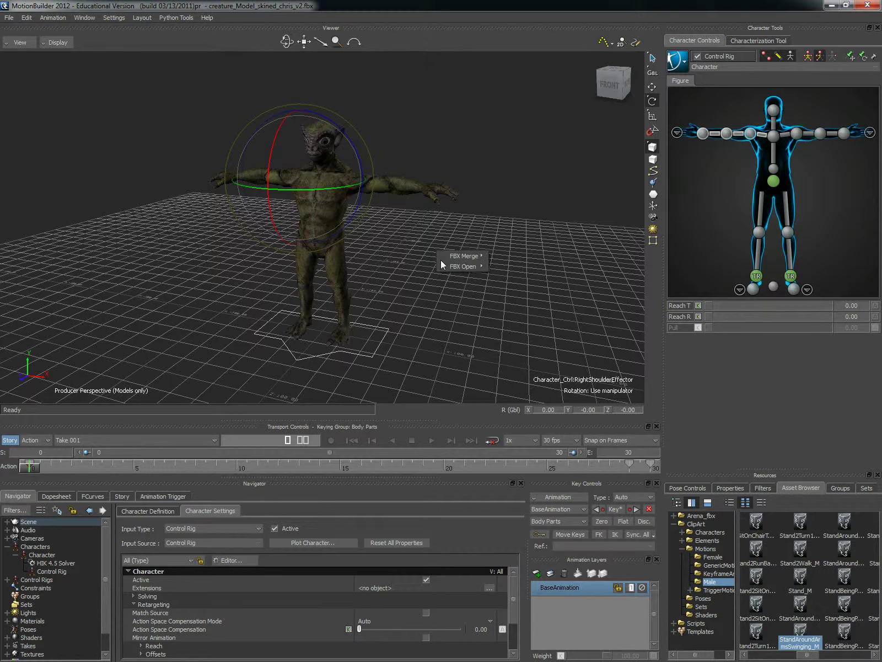
mouse_move(441, 257)
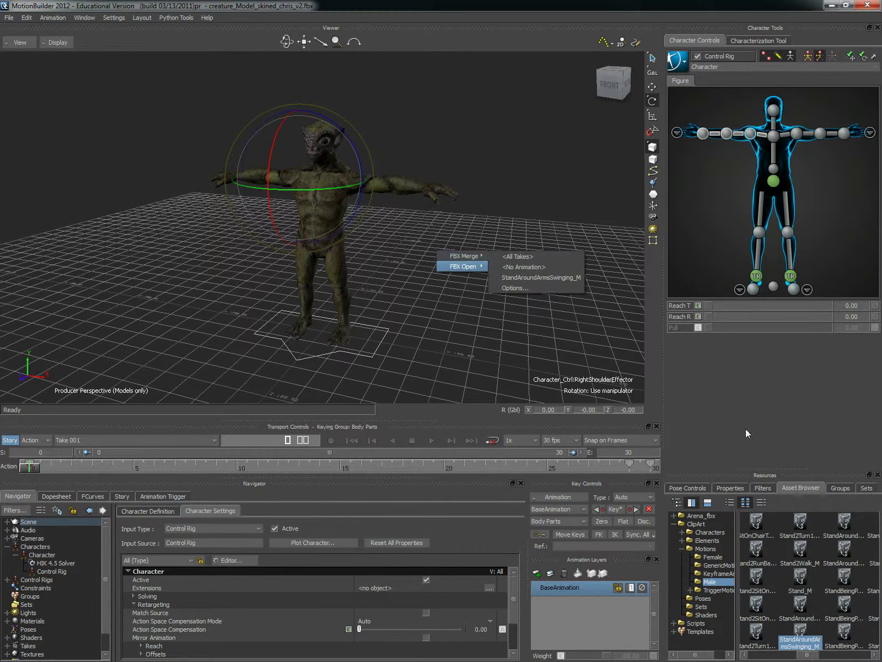
mouse_move(467, 255)
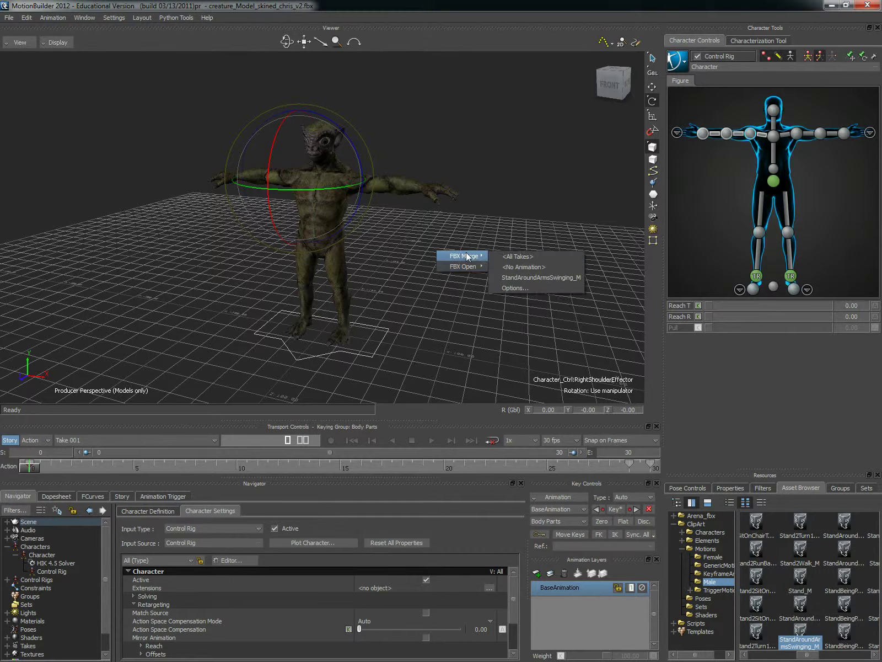
left_click(523, 257)
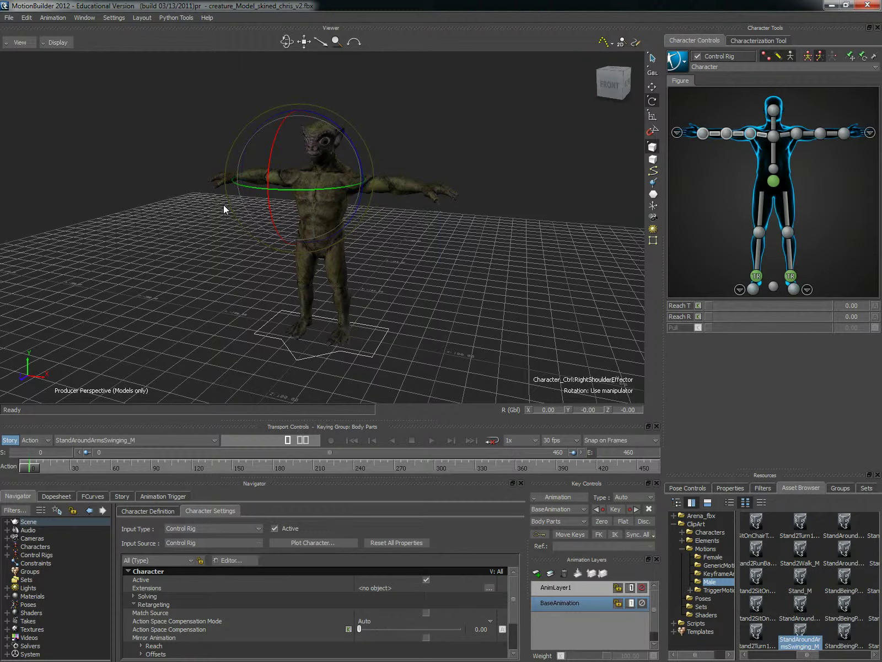
Switch the viewer to X-Ray display and play the merged motion to examine the imported skeleton beside the creature
key("ctrl+a")
scroll(451, 248, "up", 2)
left_click_drag(451, 247, 299, 308, "ctrl+shift")
scroll(227, 224, "up", 2)
left_click_drag(227, 225, 348, 171, "ctrl+shift")
left_click_drag(468, 222, 462, 267, "ctrl+shift")
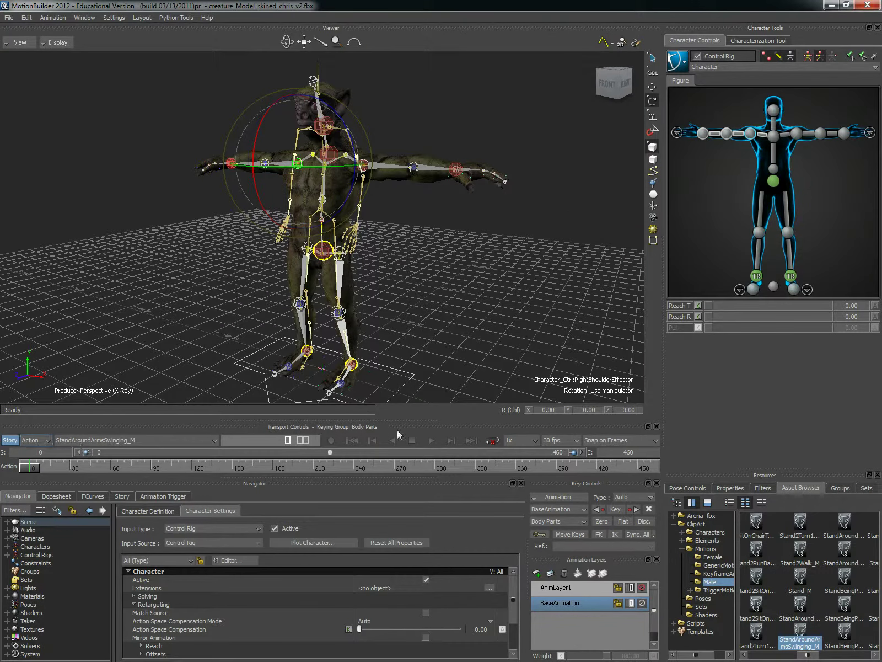
left_click(435, 440)
left_click_drag(479, 246, 455, 310, "ctrl")
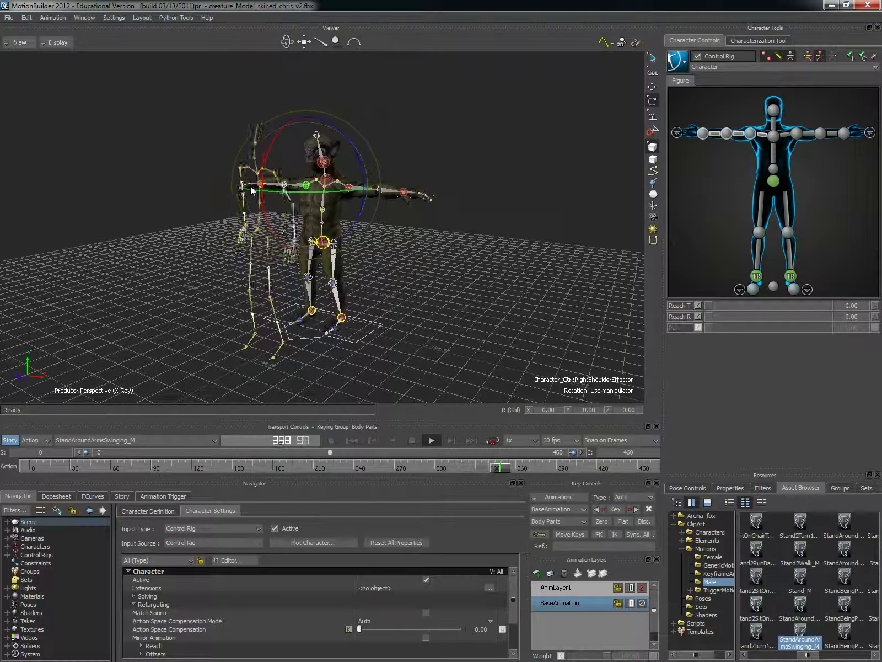
left_click_drag(452, 308, 451, 291, "ctrl")
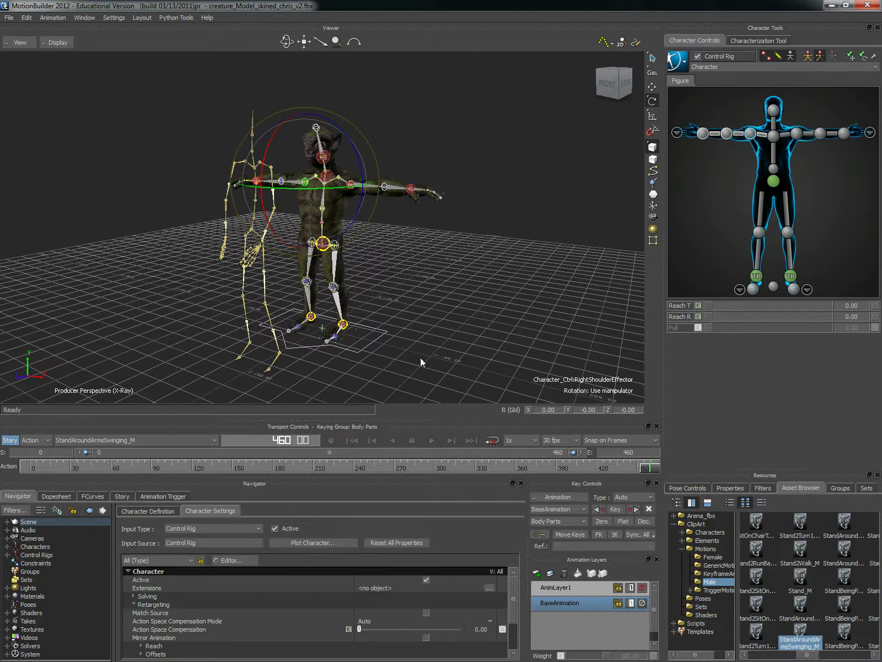
left_click_drag(420, 318, 419, 311, "ctrl")
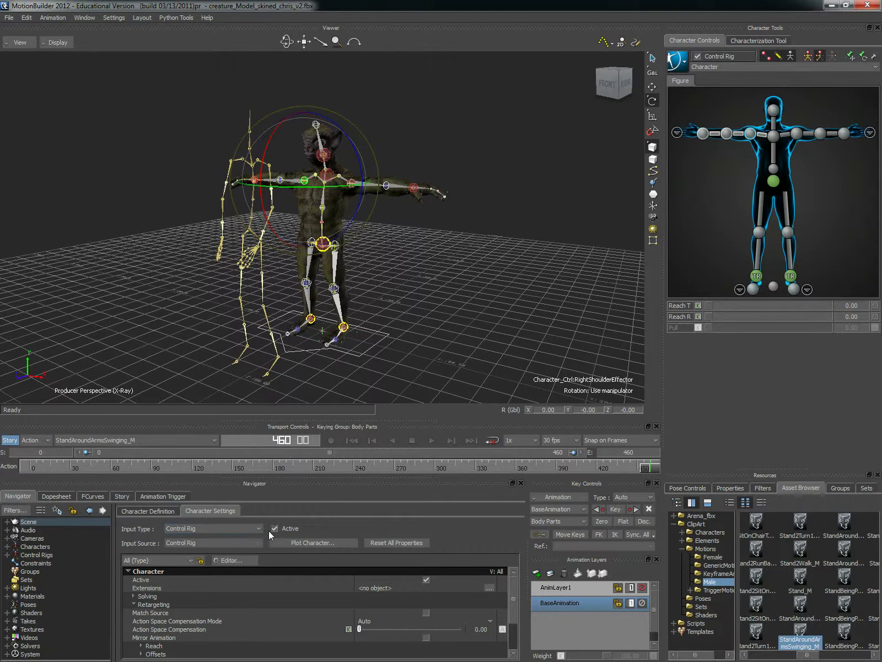
Set the creature character's input type to Character, with Skeleton_v7 as its input source
left_click(25, 549)
left_click(7, 546)
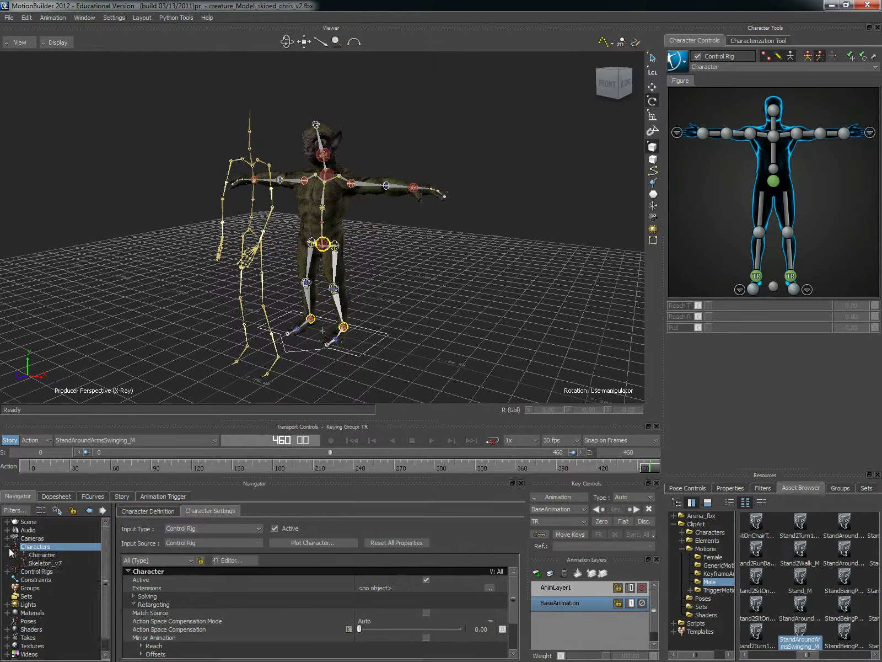
left_click(30, 550)
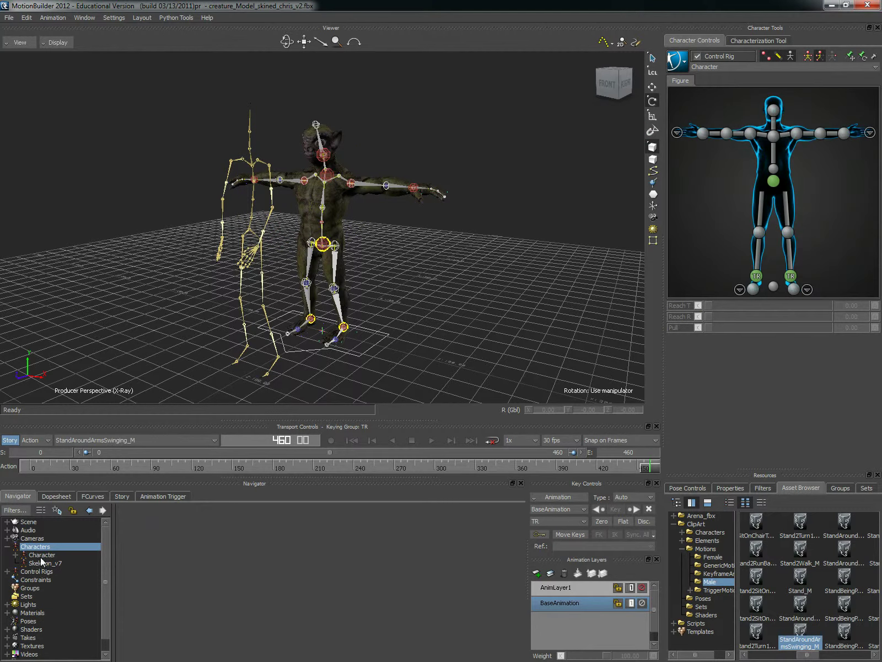
double_click(41, 556)
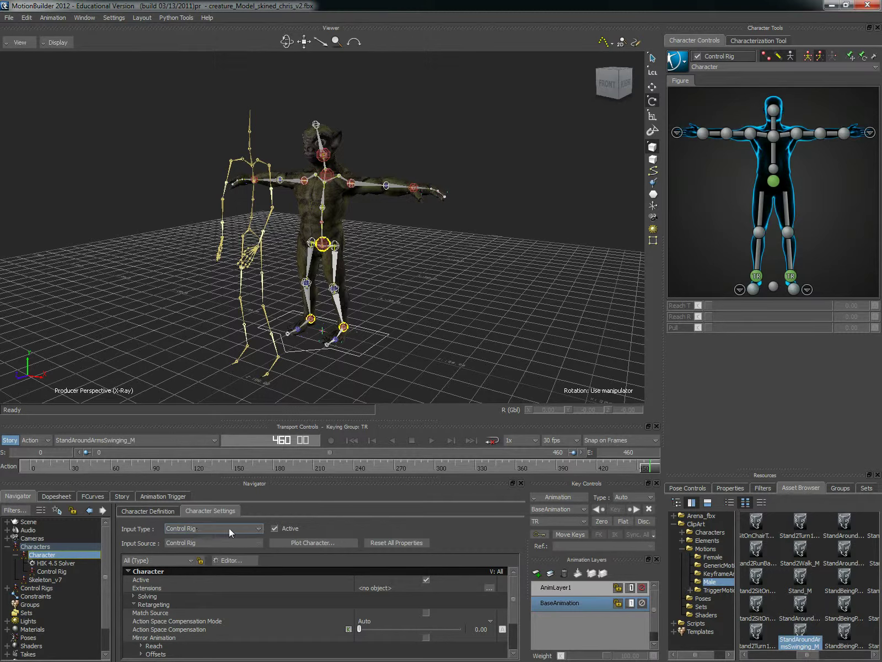
left_click(259, 529)
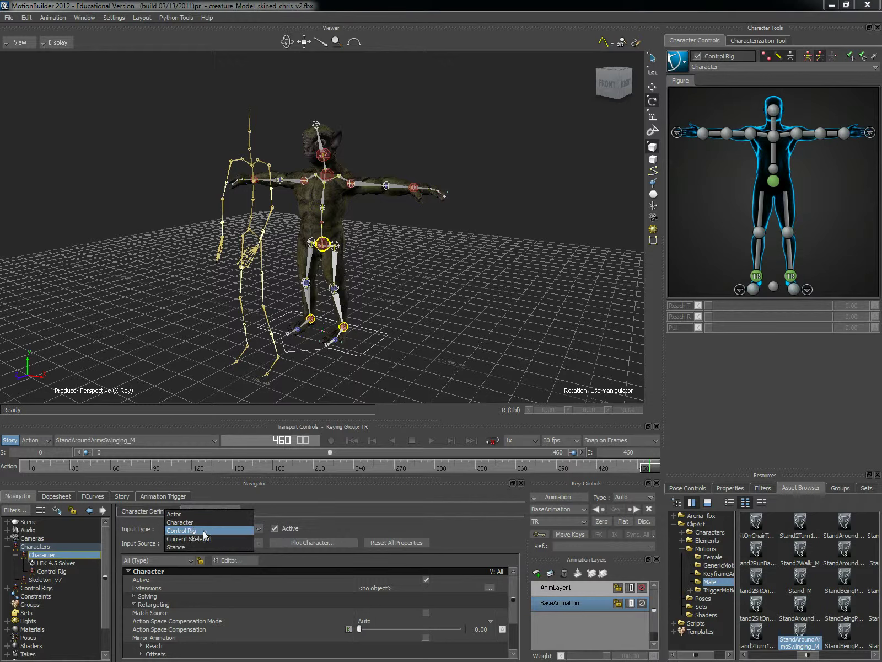
left_click(188, 522)
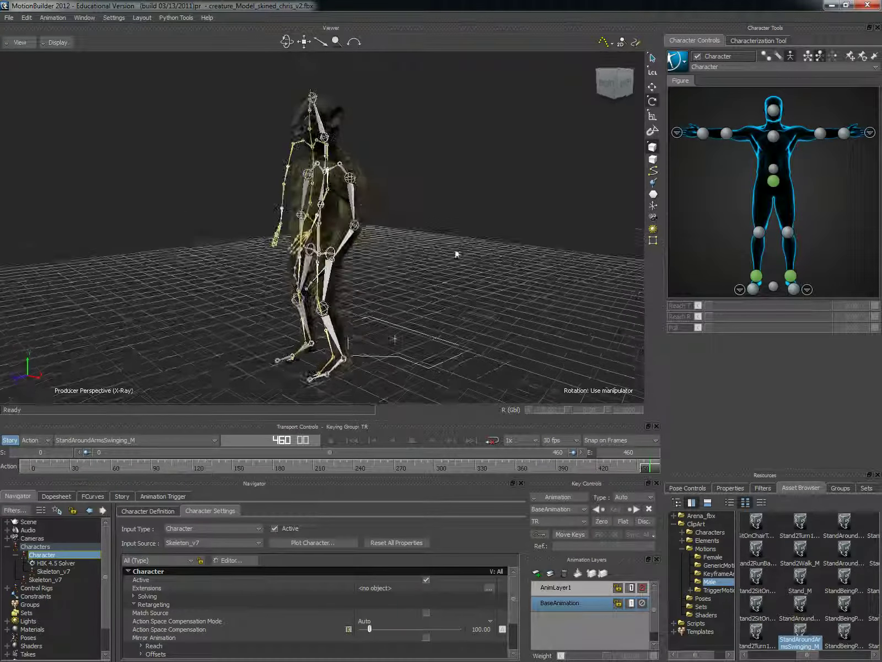
Play the retargeted motion and switch the viewer to Models only display to examine the creature's movement
left_click(432, 439)
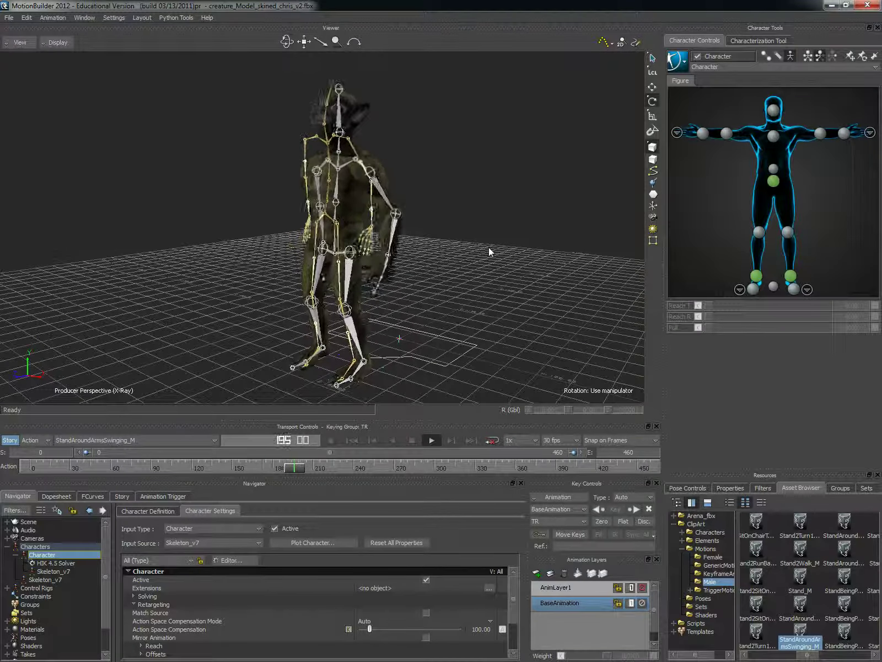
key("ctrl+a")
left_click_drag(518, 199, 511, 211, "ctrl")
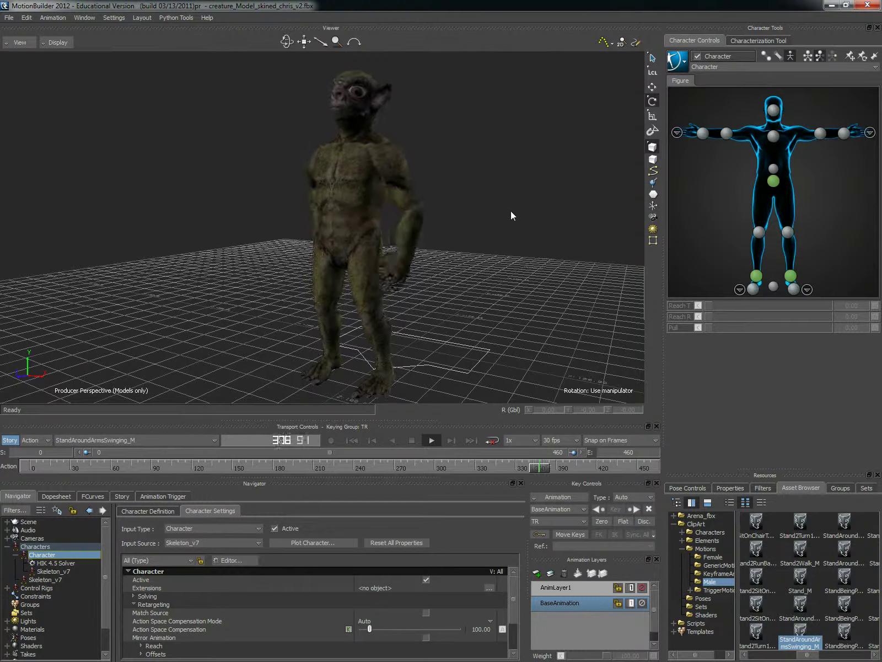
left_click_drag(478, 211, 496, 216, "ctrl+shift")
Enable loop playback, replay the creature's arm-swinging motion, and stop it partway through the take
left_click(492, 440)
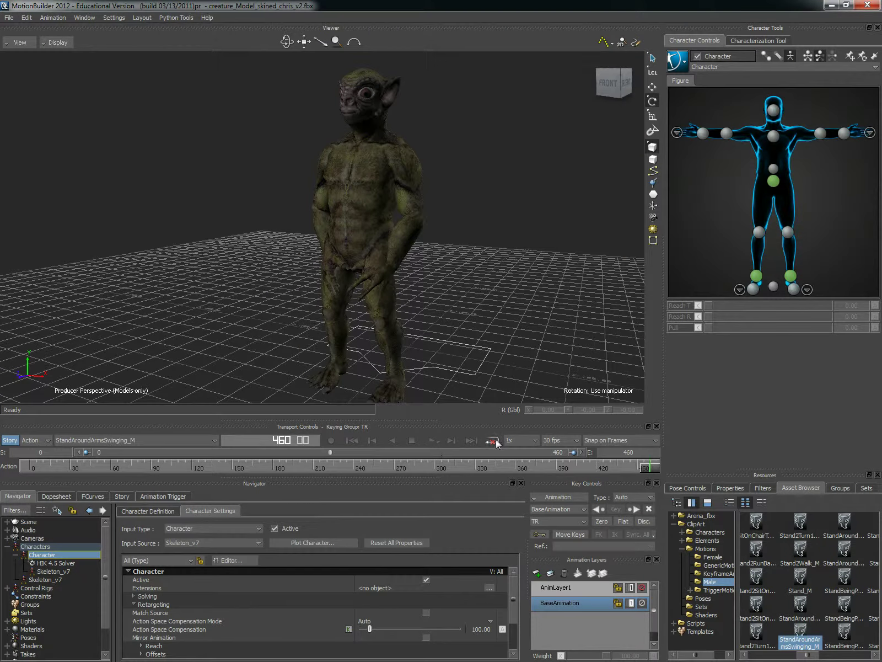
left_click(432, 440)
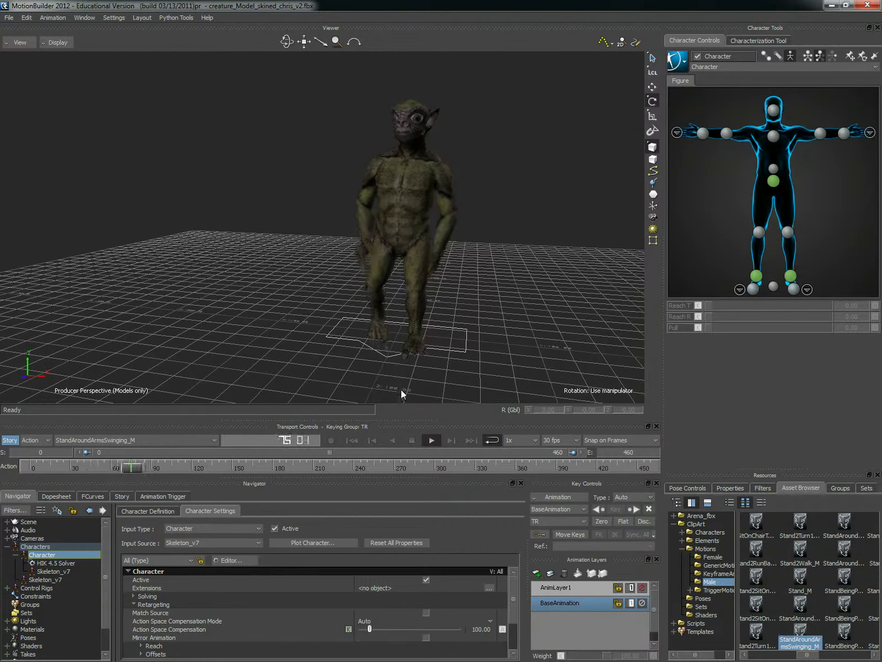
left_click(411, 440)
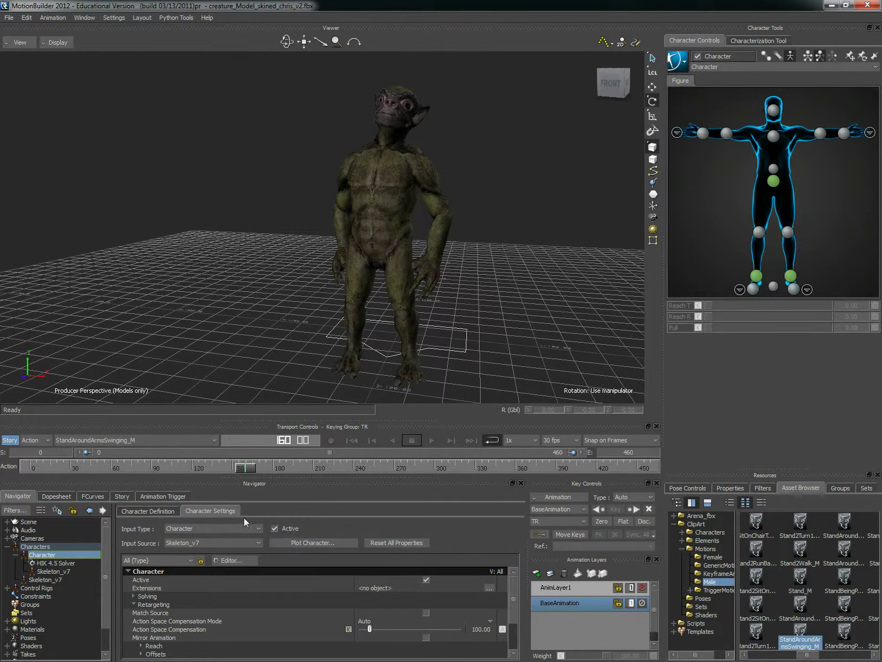
left_click(251, 530)
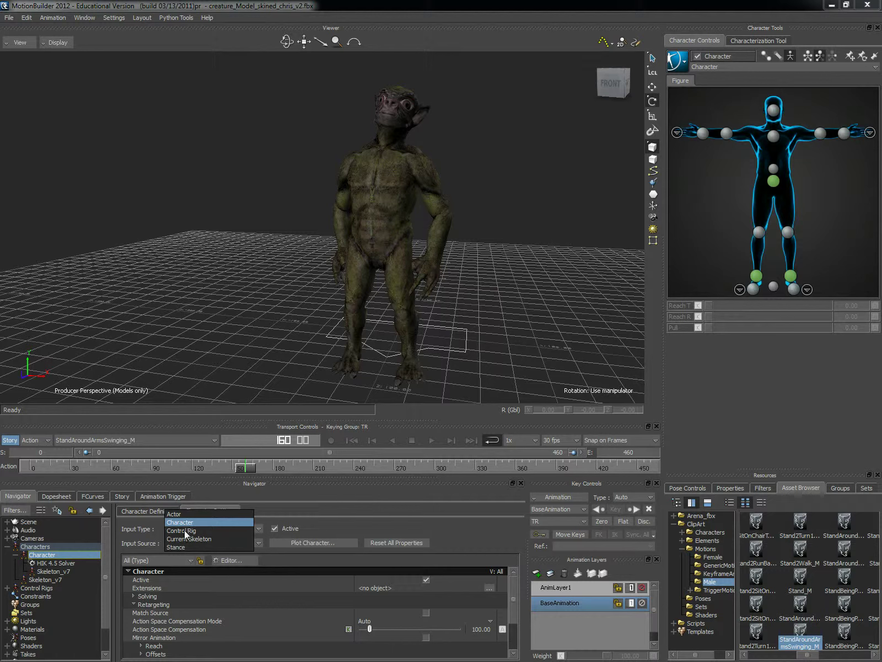
left_click(186, 335)
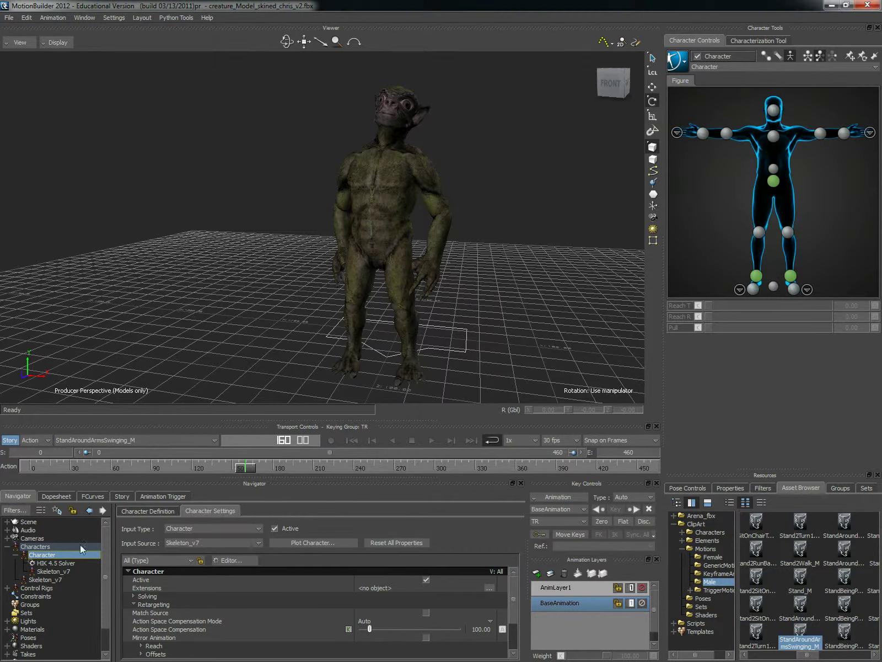
Plot the creature character's animation onto its control rig at 30 FPS with Plot On Frame and the Unroll rotation filter
left_click(306, 543)
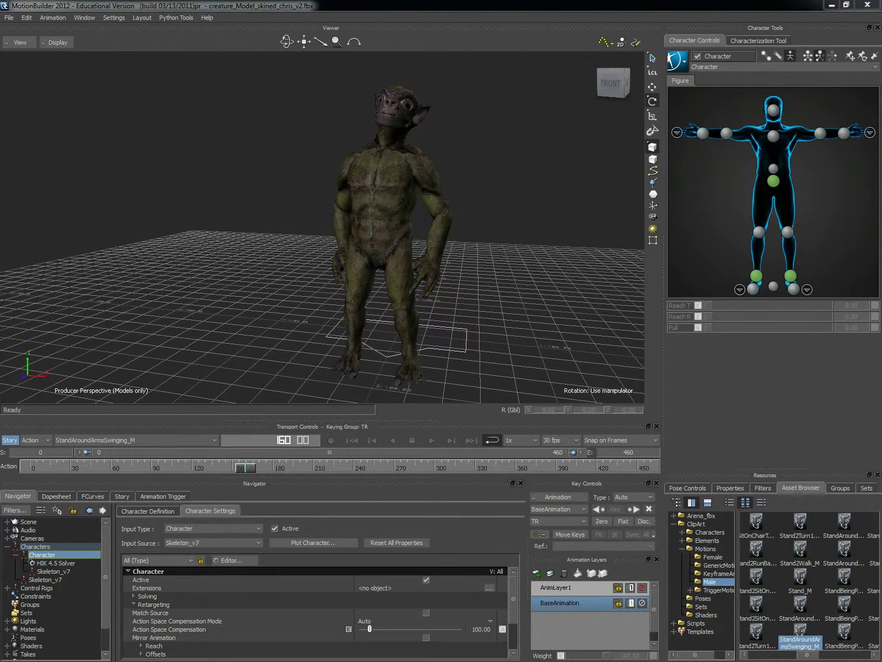
left_click_drag(381, 175, 476, 213)
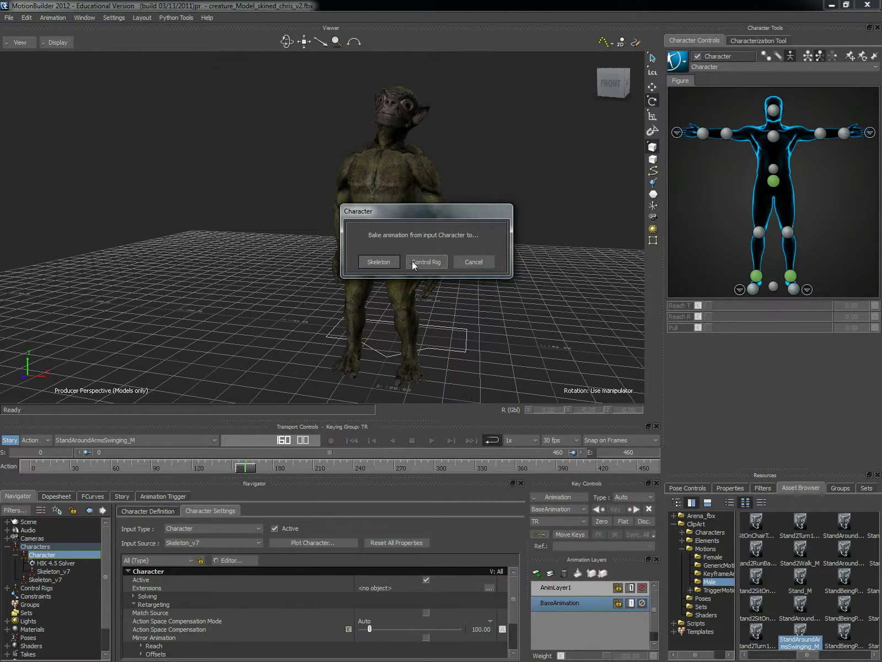
left_click_drag(416, 212, 193, 221)
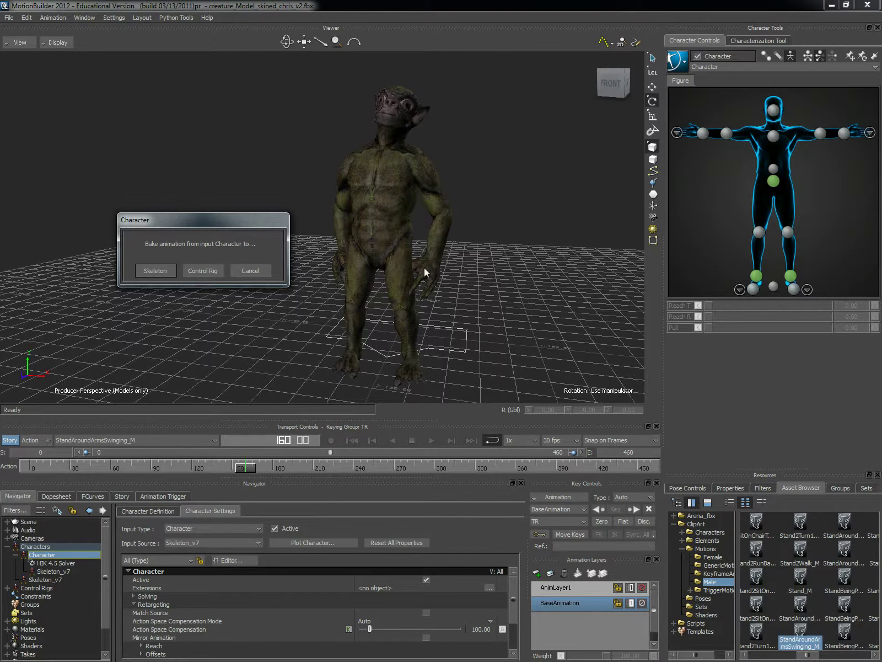
left_click(201, 269)
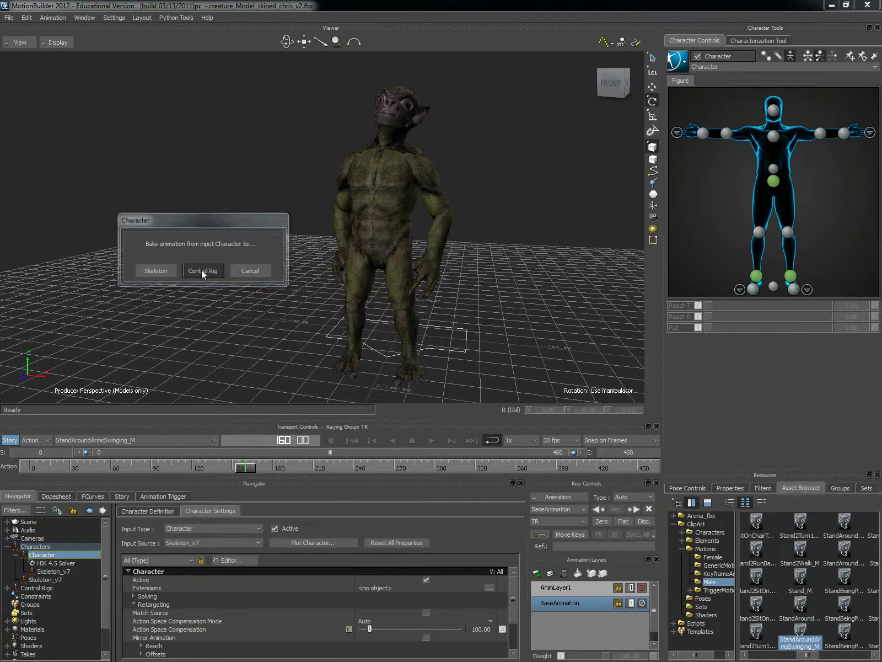
left_click_drag(170, 40, 200, 148)
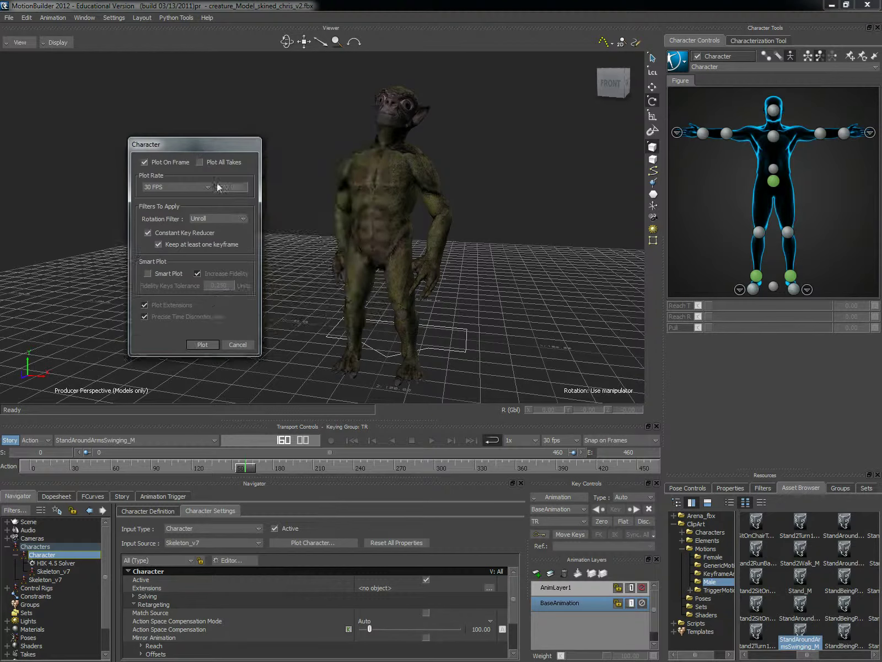
left_click(201, 345)
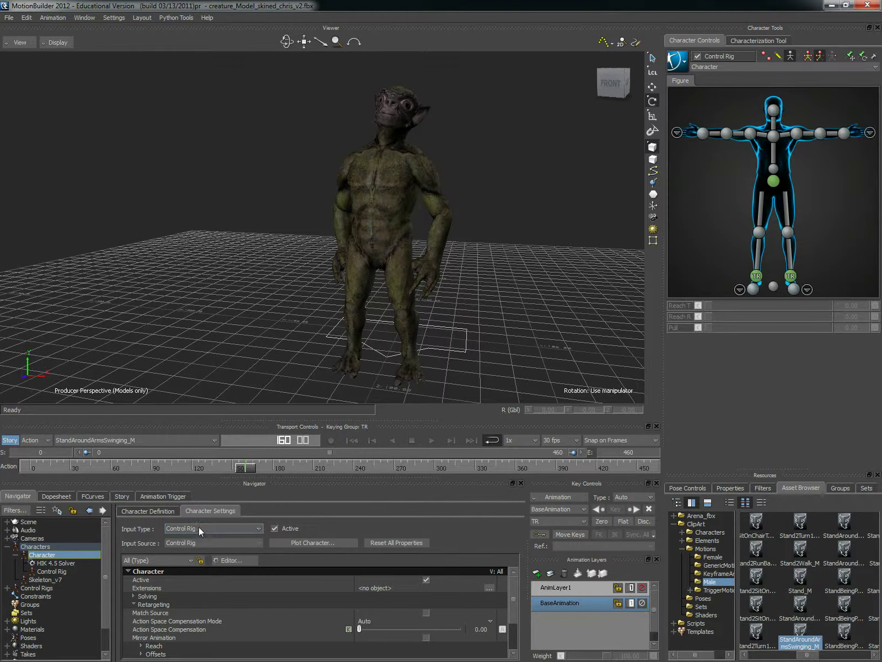
Play the plotted motion, switch the viewer to X-Ray display to examine the control rig, and stop playback
left_click(433, 441)
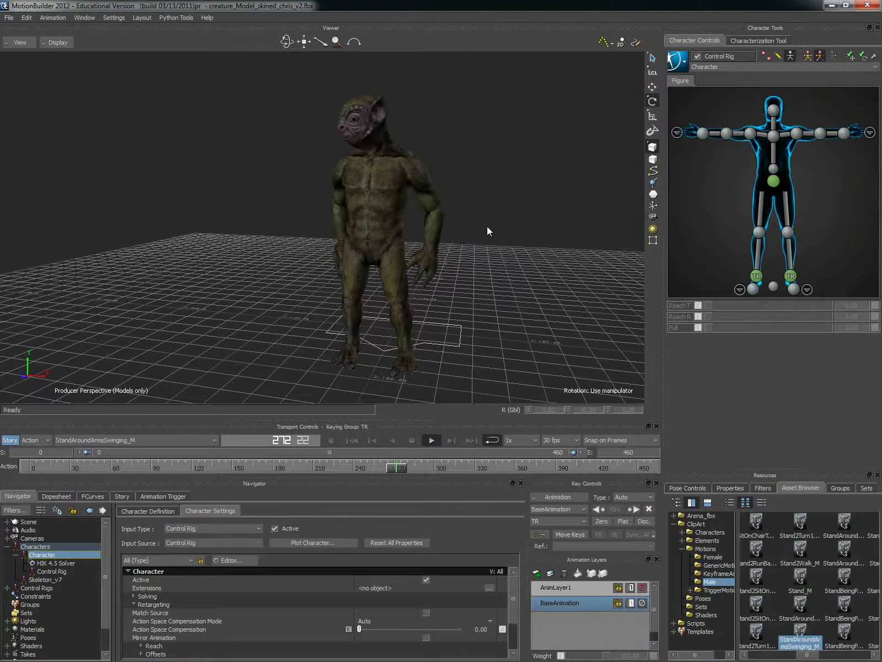
key("ctrl+a")
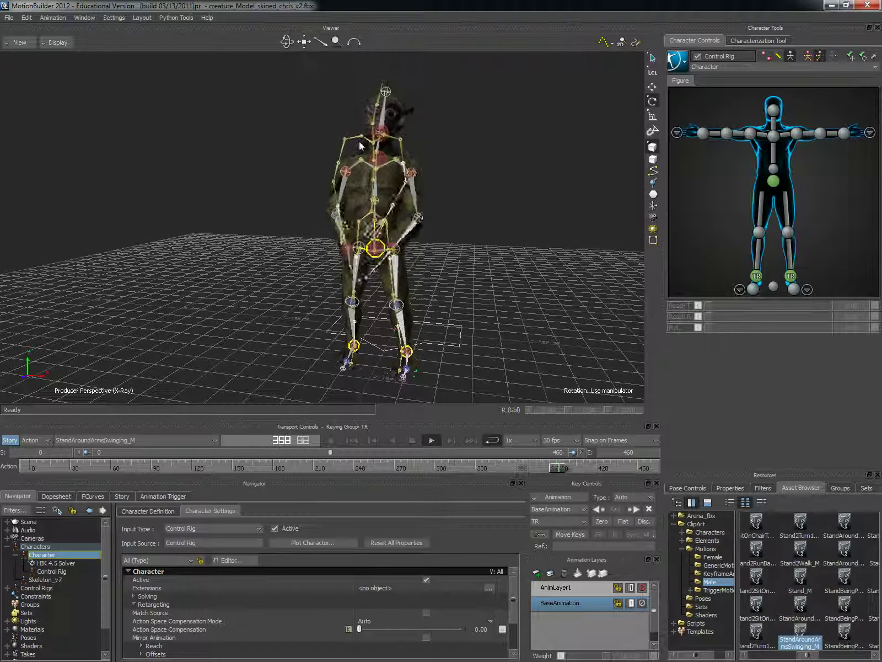
left_click(413, 442)
left_click(429, 441)
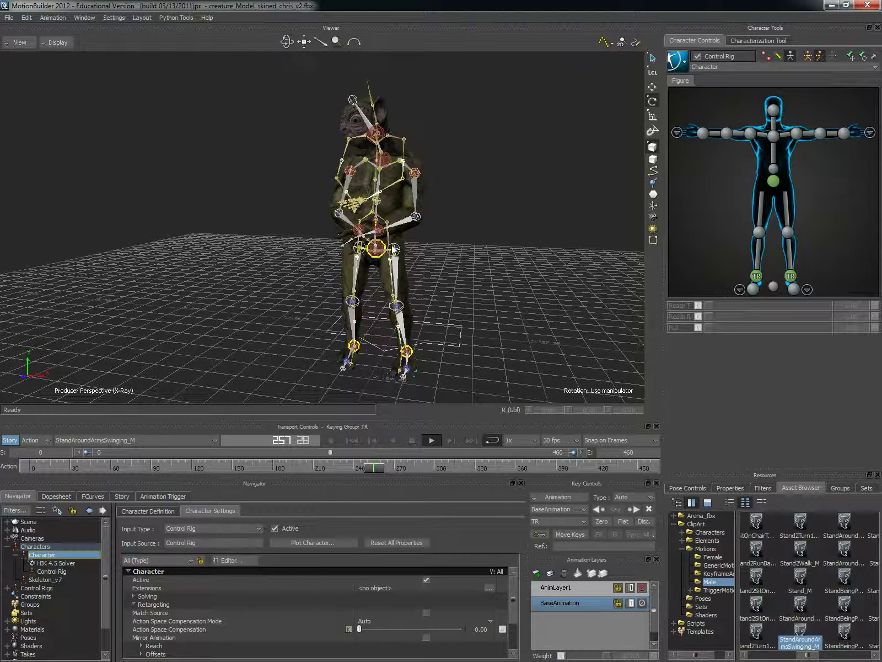
left_click(412, 441)
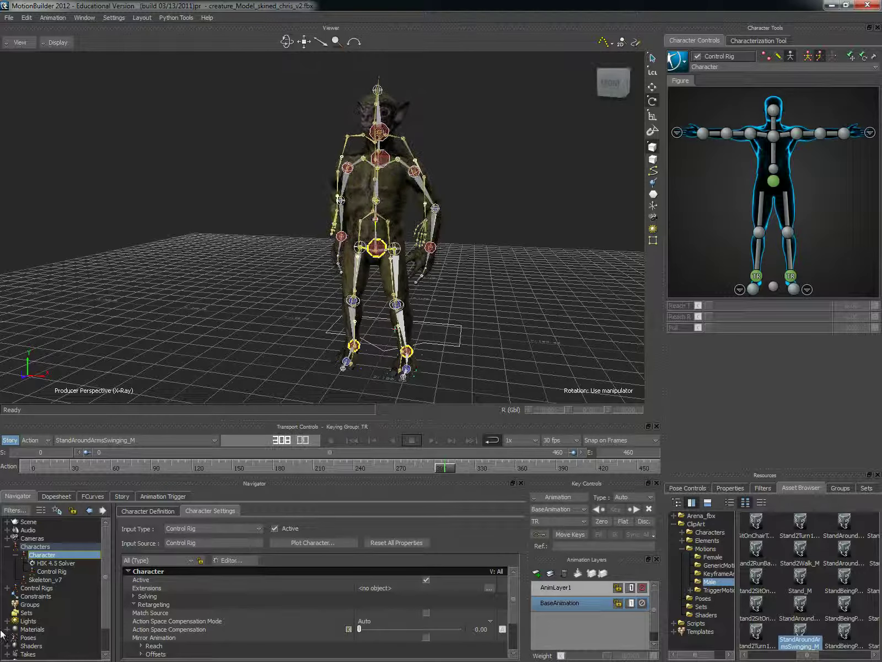
Locate Skeleton_v7:Reference in the scene hierarchy and highlight the whole imported skeleton in the viewer to compare it with the control rig
left_click(7, 547)
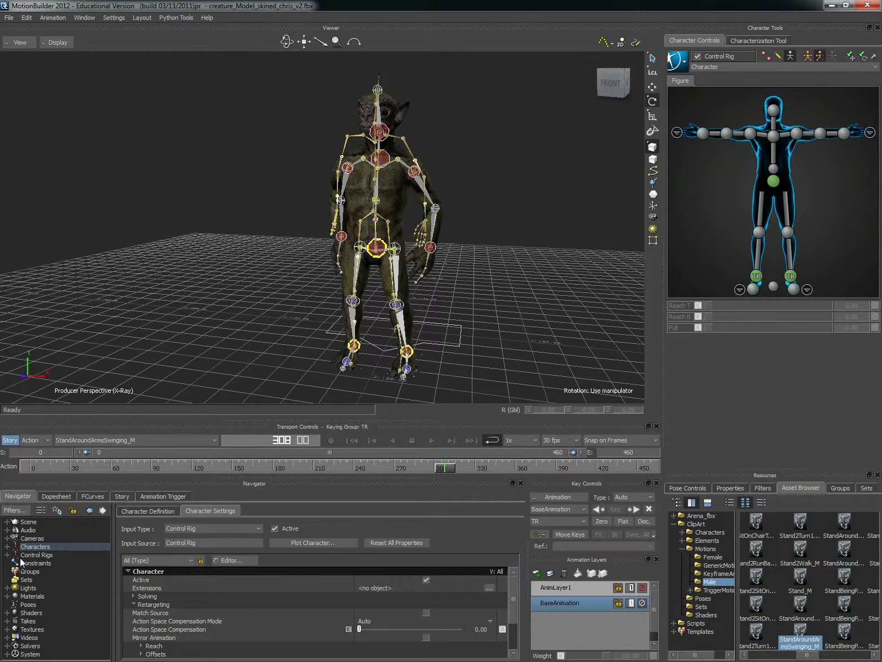
left_click(7, 521)
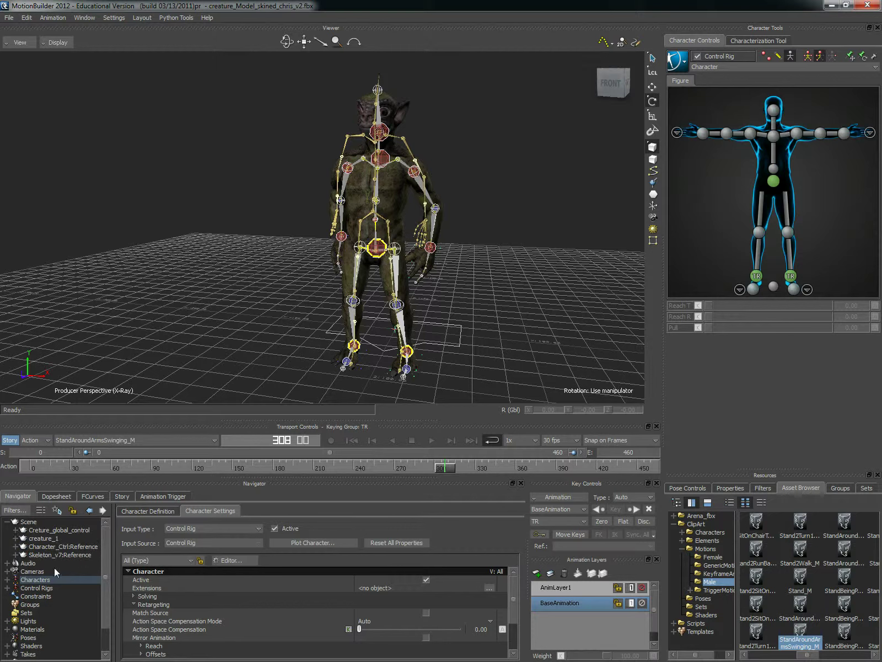
left_click(14, 556)
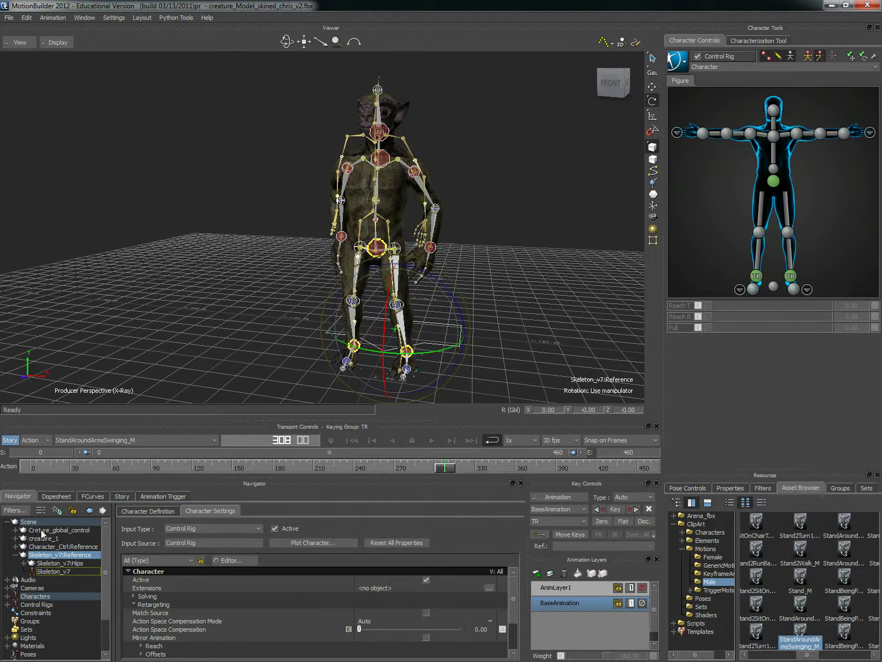
left_click_drag(585, 160, 540, 222, "ctrl")
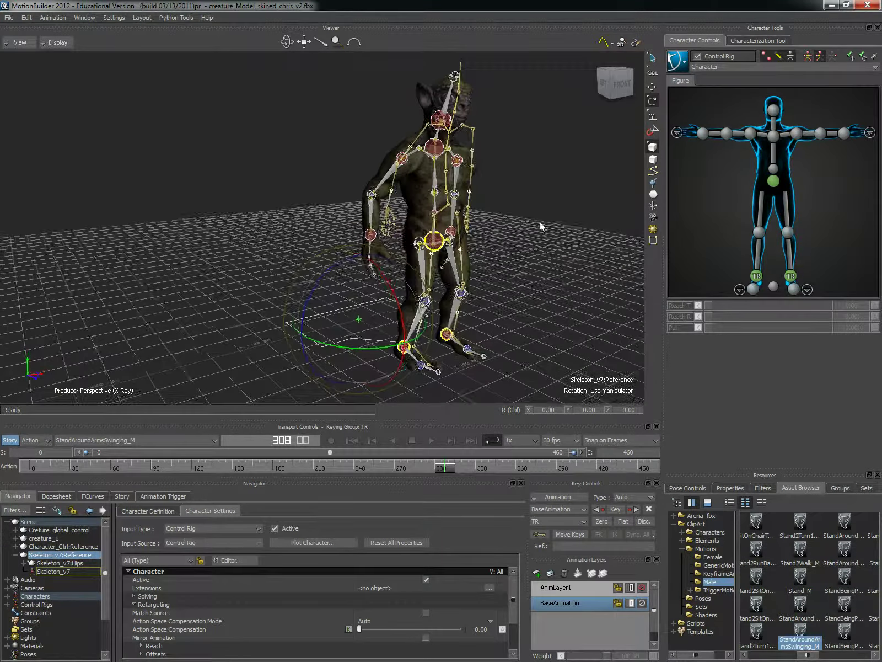
double_click(449, 208)
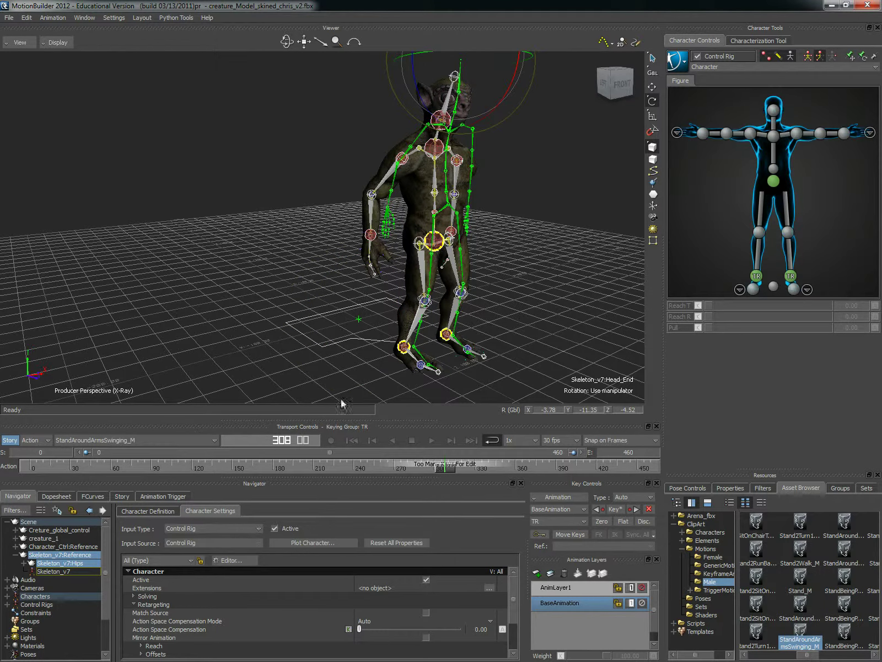
left_click_drag(538, 221, 369, 232, "ctrl+shift")
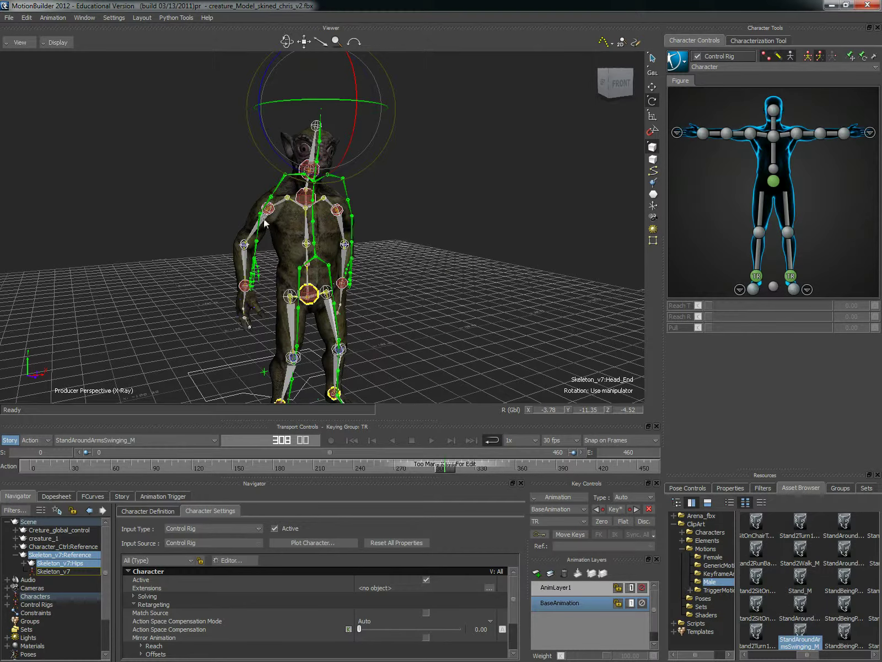
left_click(451, 241)
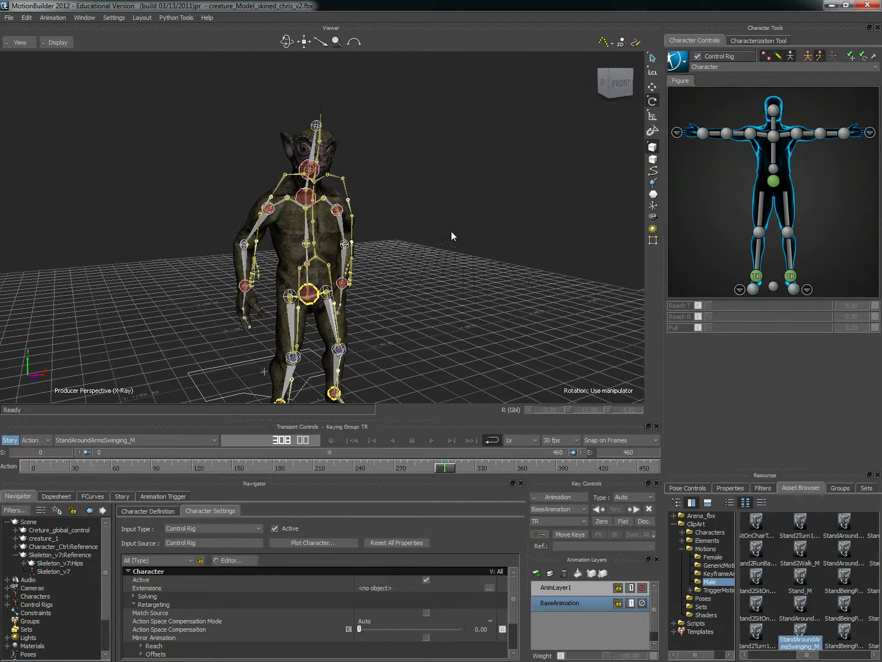
double_click(318, 262)
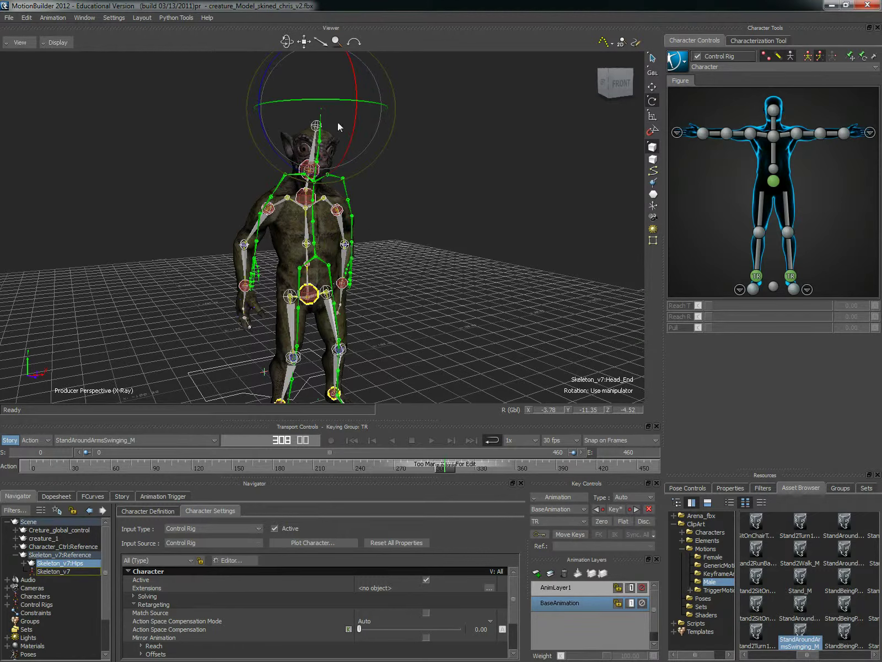
left_click(493, 180)
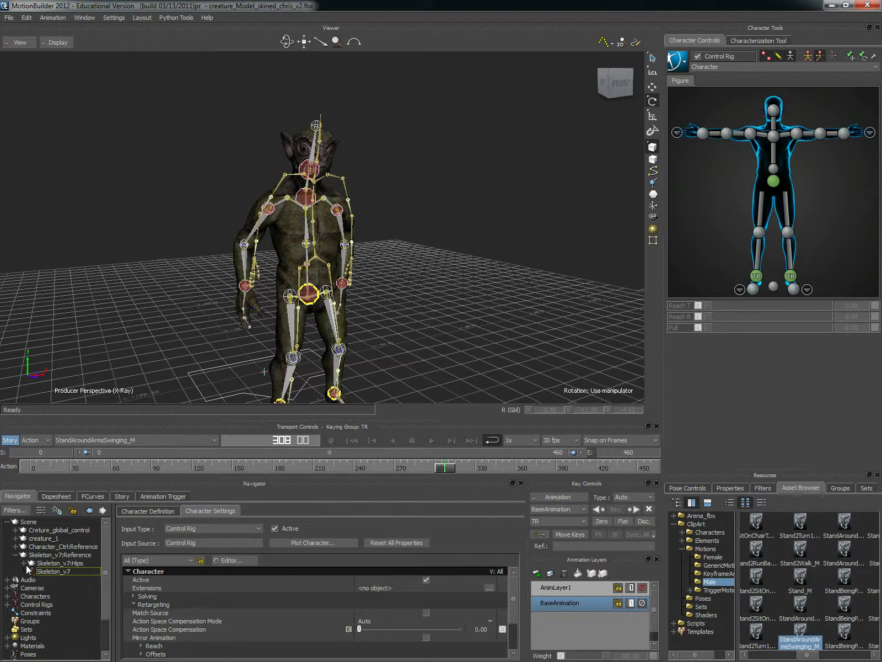
Select all branches of Skeleton_v7:Reference and delete them together with the Skeleton_v7 character, accepting the constraint deletion for all objects
left_click(7, 521)
left_click(8, 522)
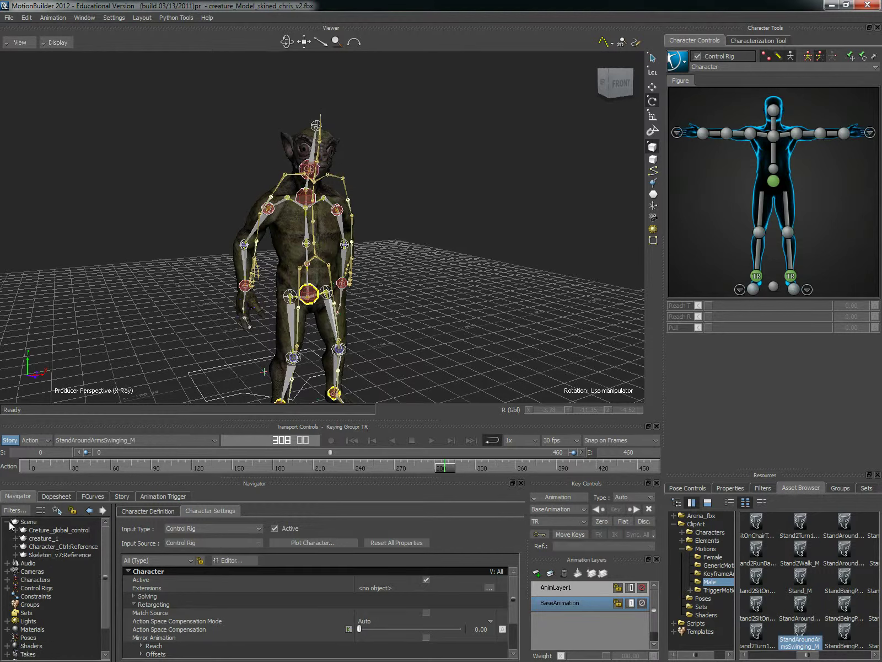
left_click(35, 555)
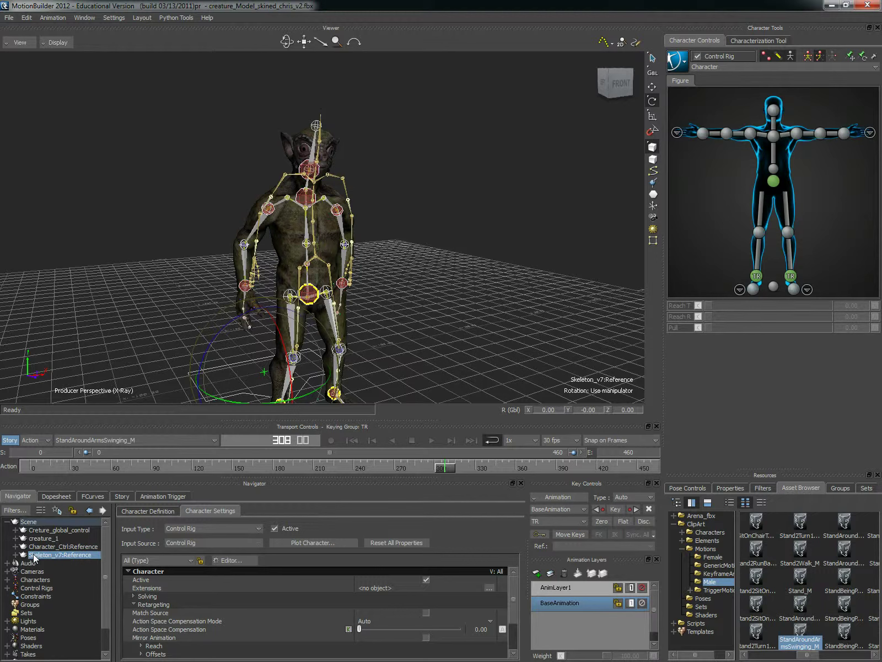
right_click(47, 555)
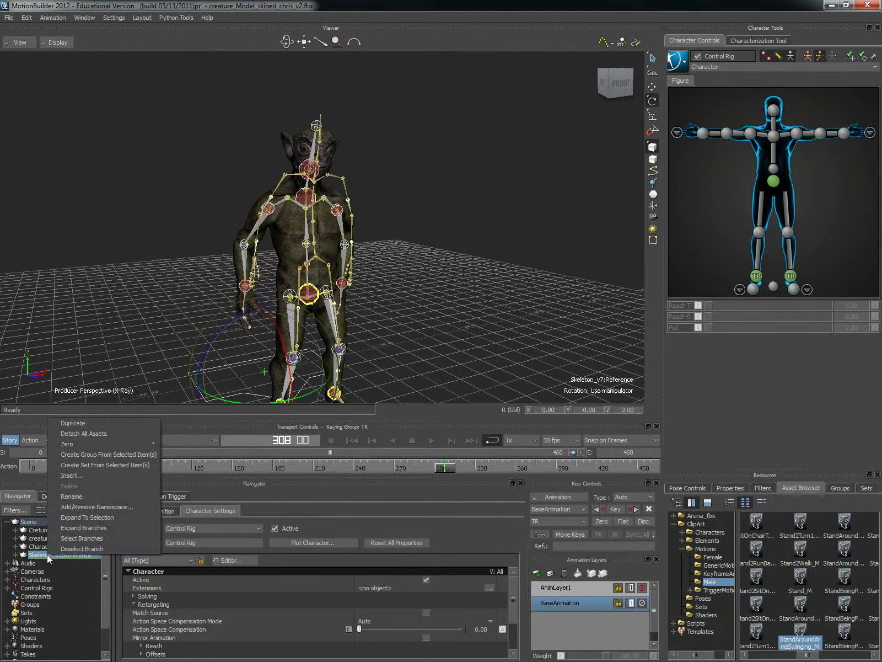
left_click(76, 540)
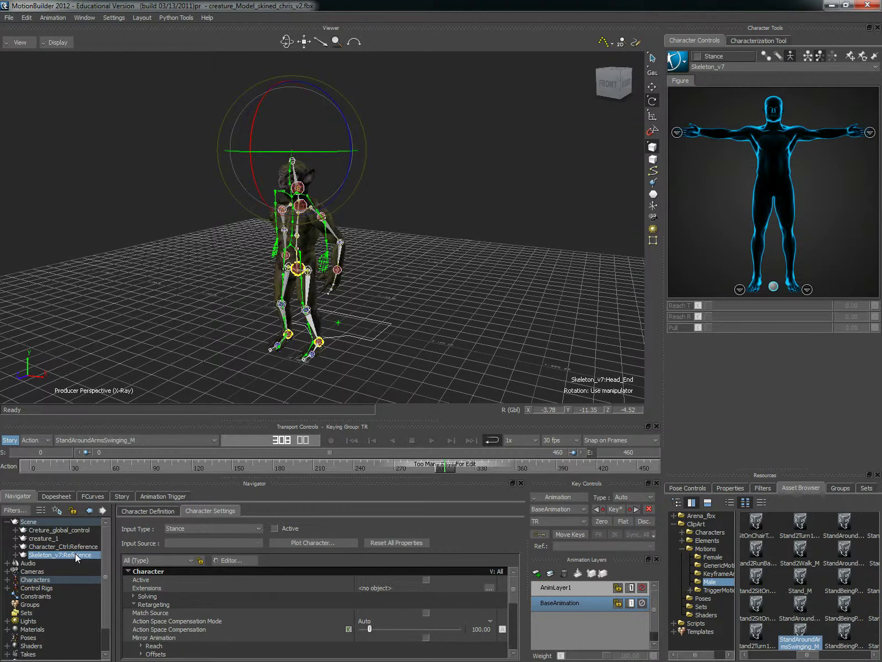
right_click(84, 554)
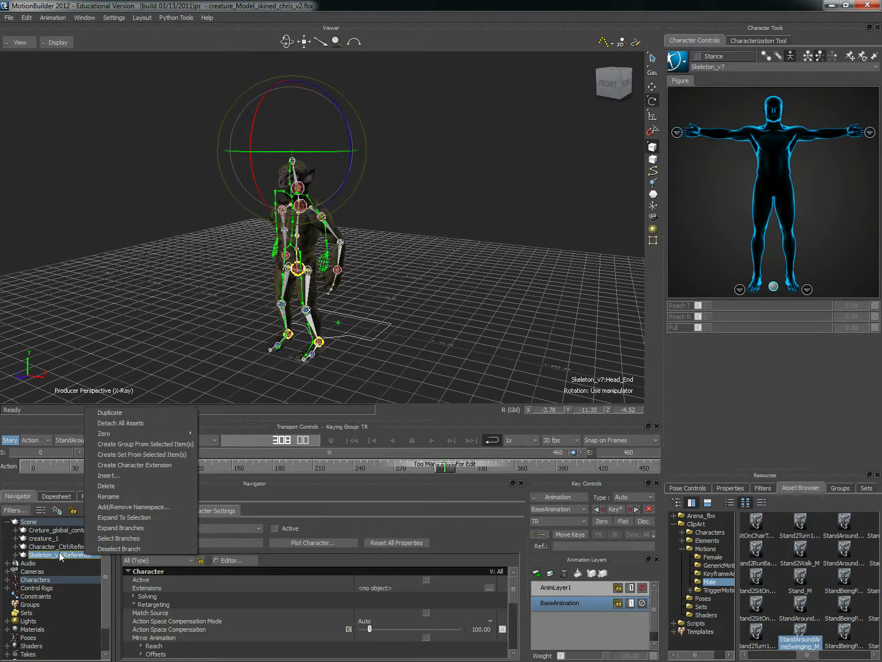
right_click(62, 553)
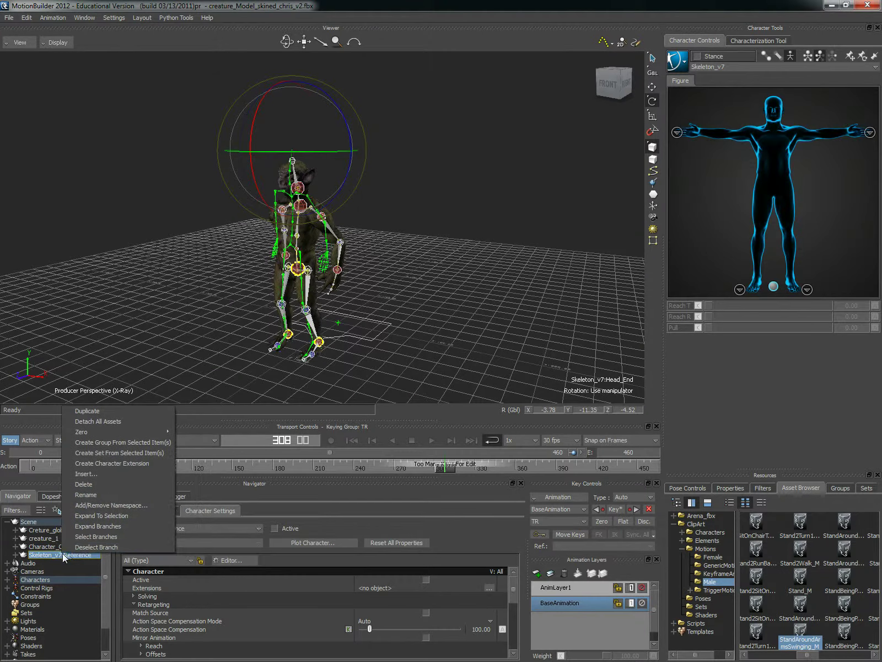
left_click(105, 494)
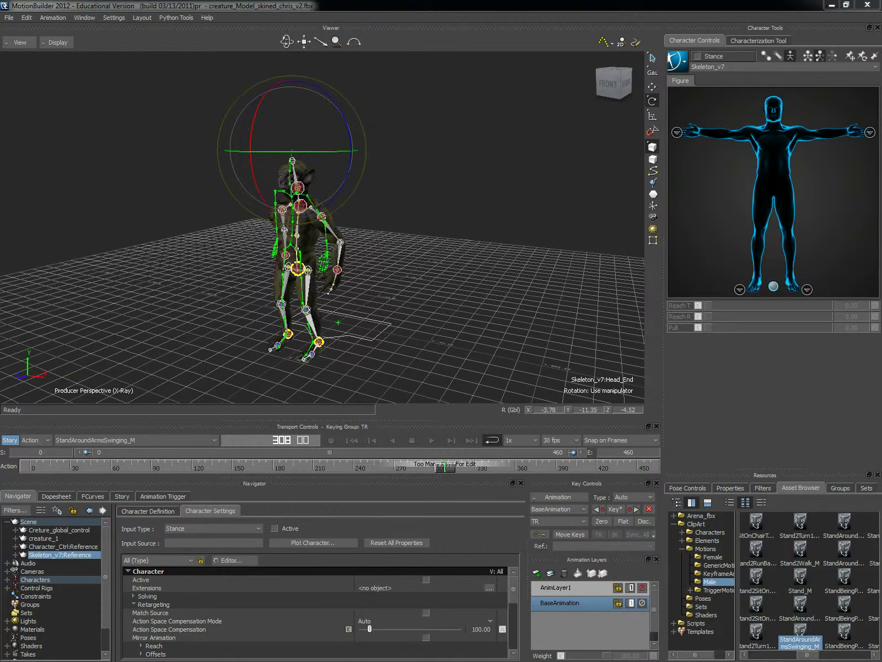
key("Delete")
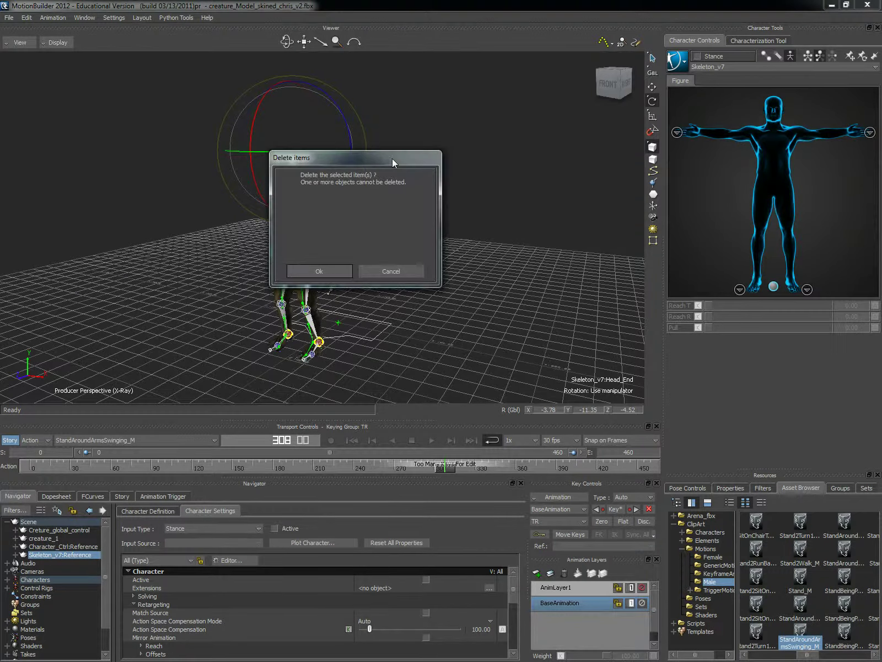
left_click(341, 267)
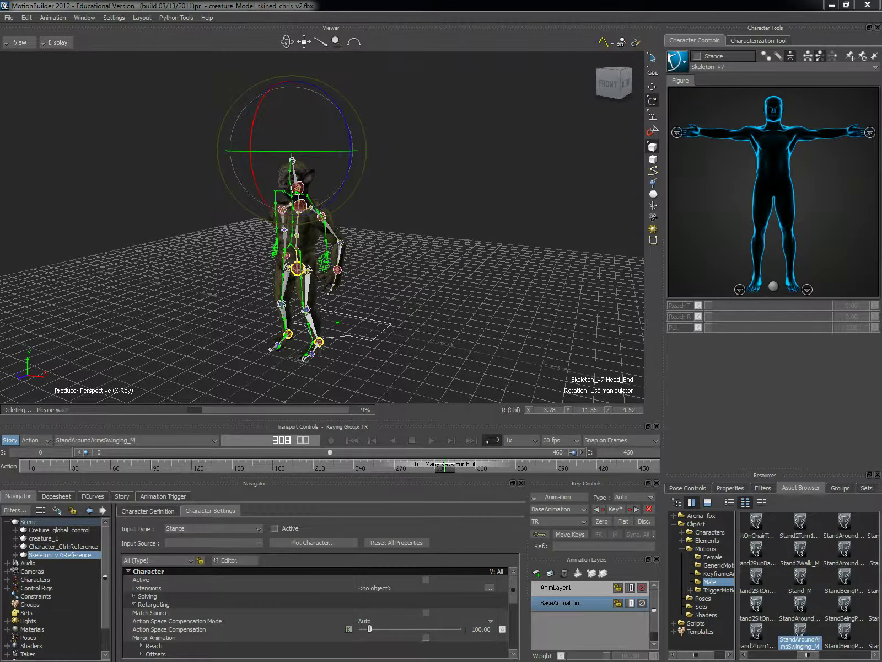
left_click(511, 266)
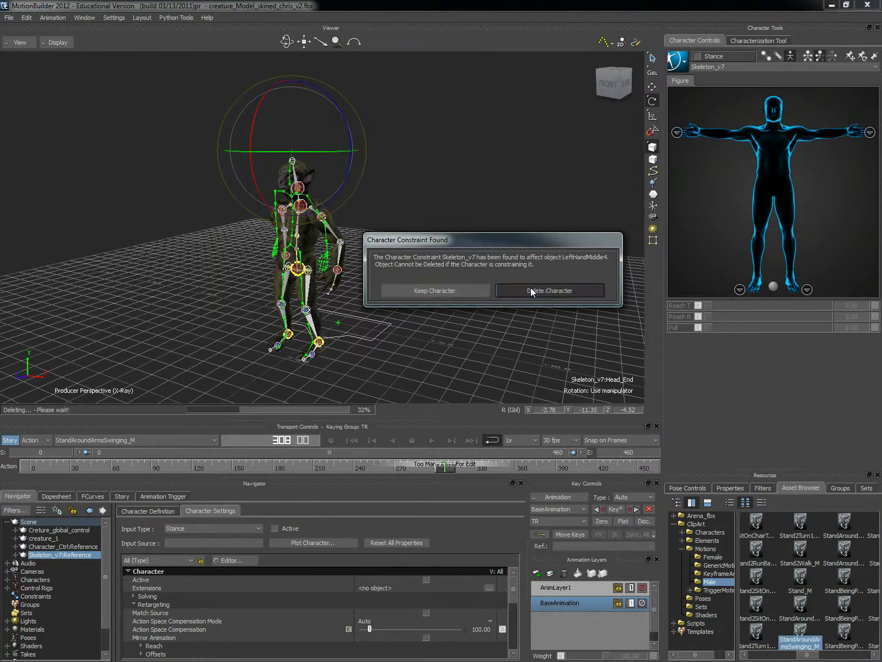
left_click(530, 287)
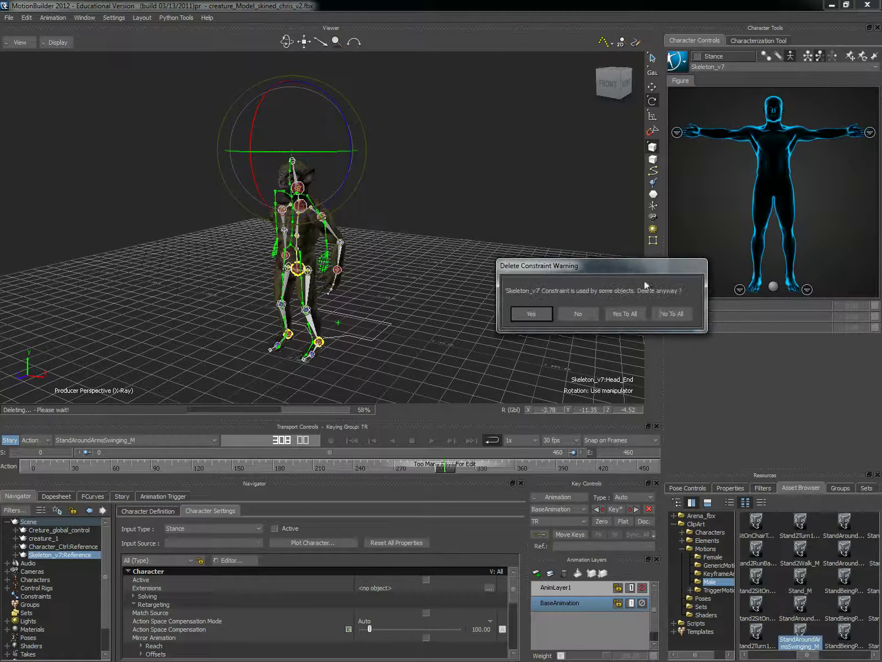
left_click(624, 314)
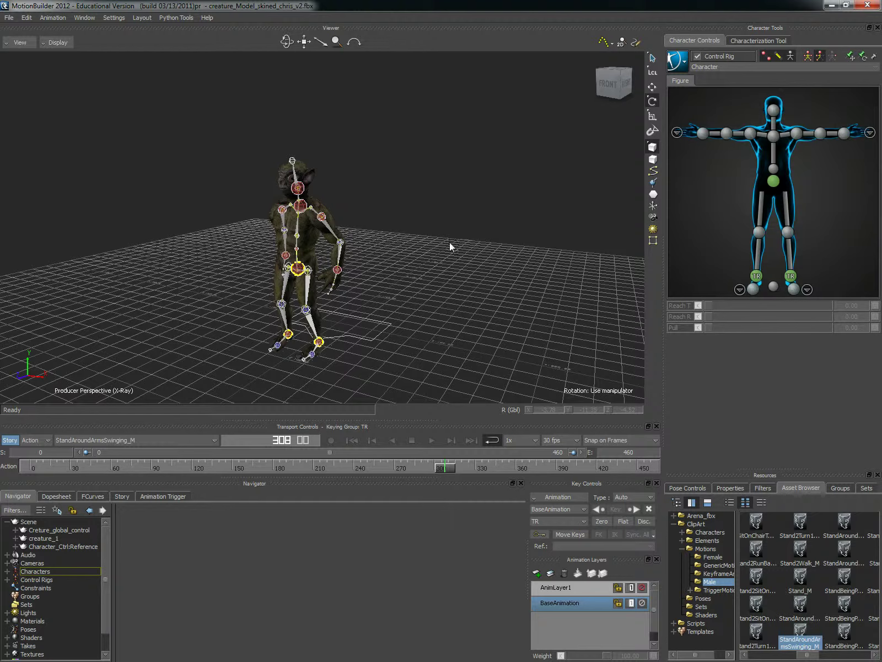
Replay the creature's plotted motion without the source skeleton, switch the viewer to Models only display, and stop playback
left_click(432, 440)
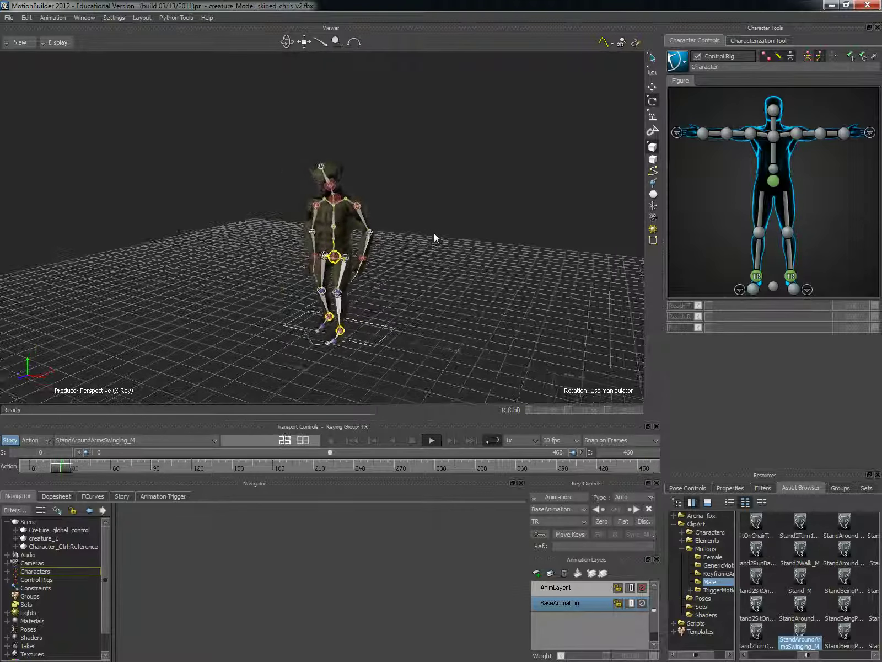
left_click_drag(434, 233, 454, 226, "ctrl+shift")
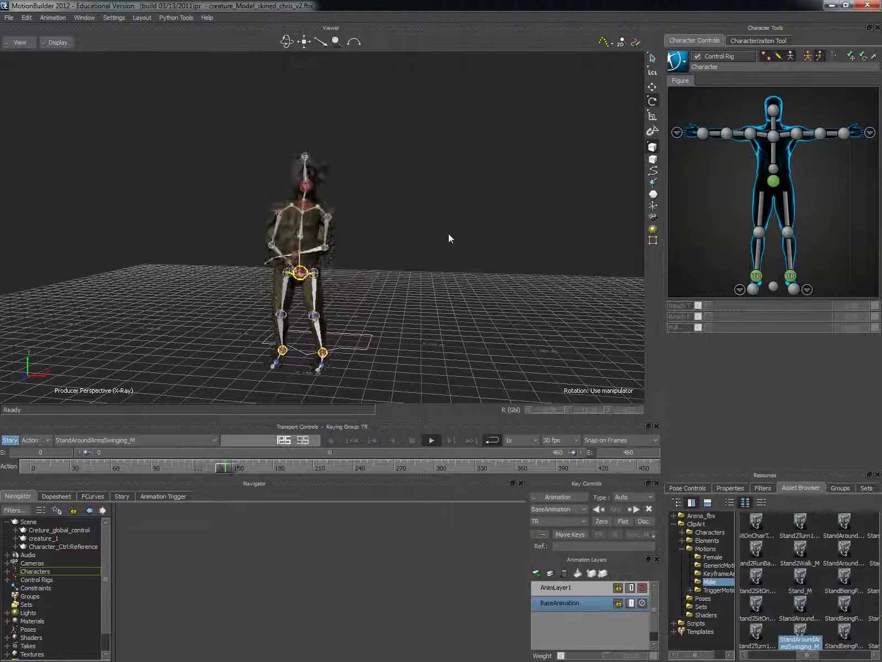
key("ctrl+a")
key("ctrl+a")
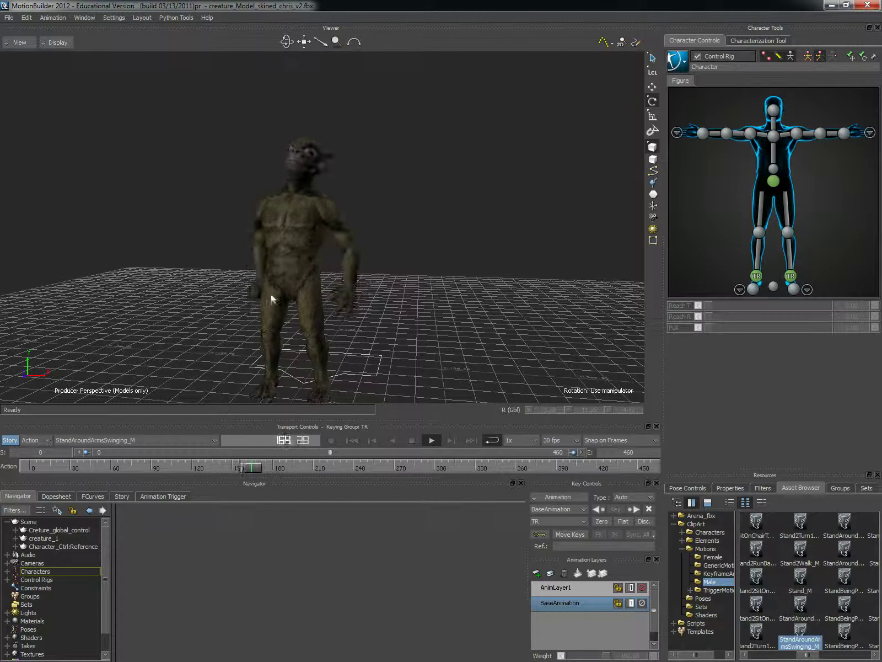
key("space")
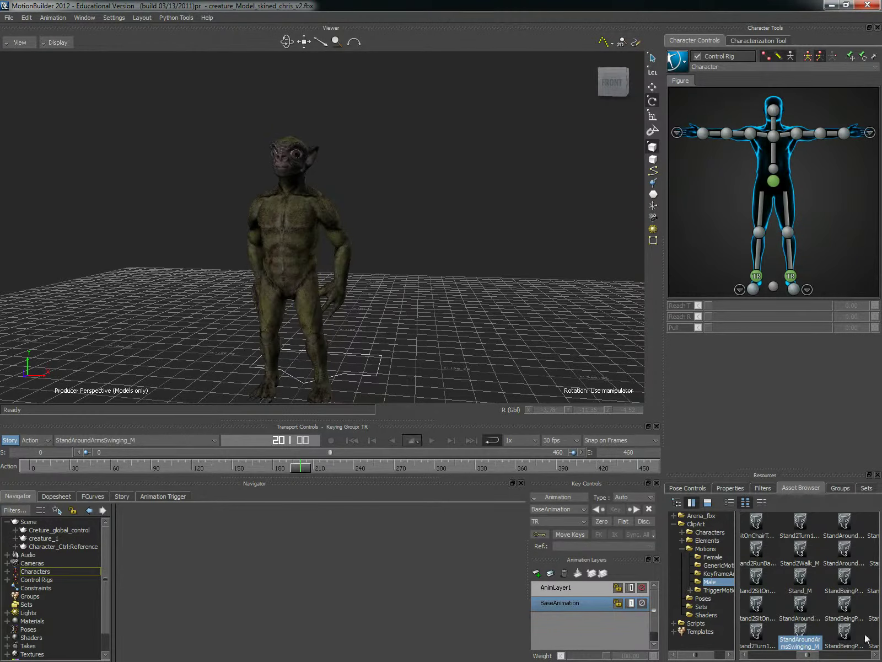